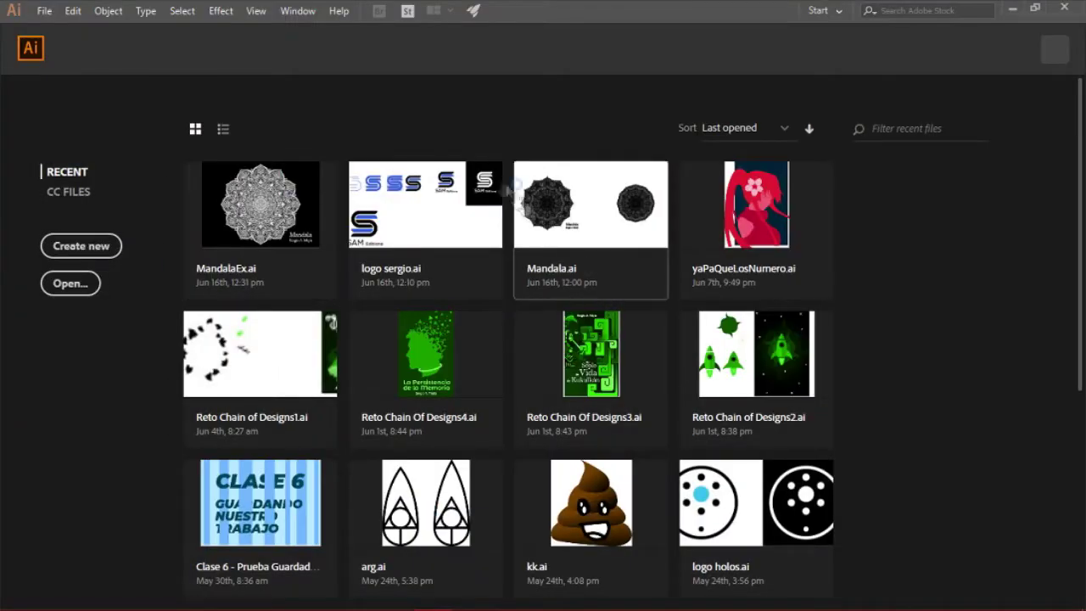
# Create a new document, paste the Google Maps screenshot and enlarge it to cover the page.
pyautogui.hotkey('ctrl', 'n')
pyautogui.press('Return')
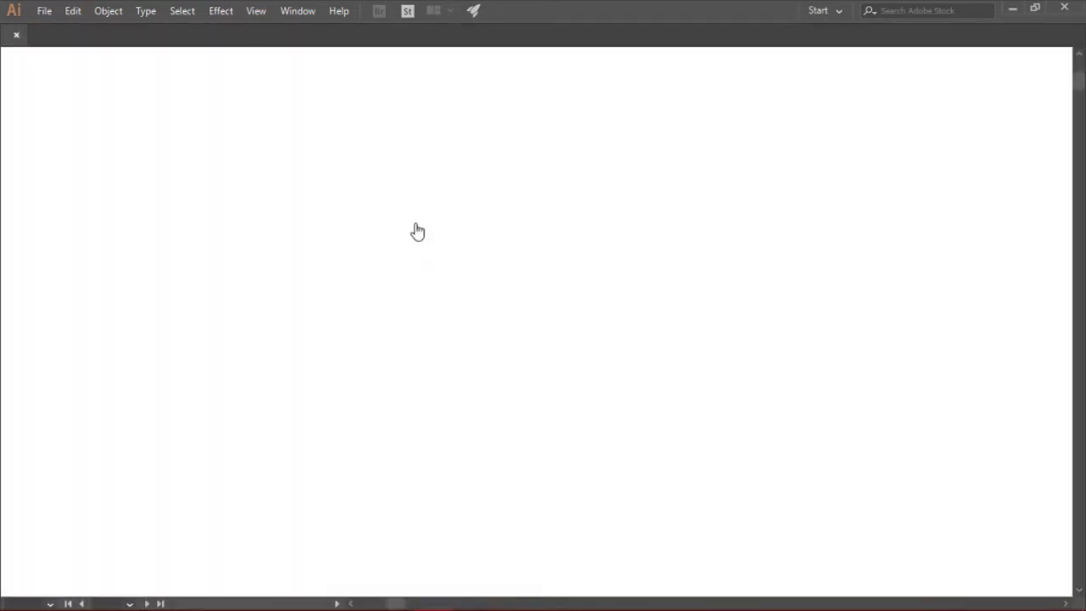
pyautogui.hotkey('alt', 'Tab')
pyautogui.hotkey('alt', 'Tab')
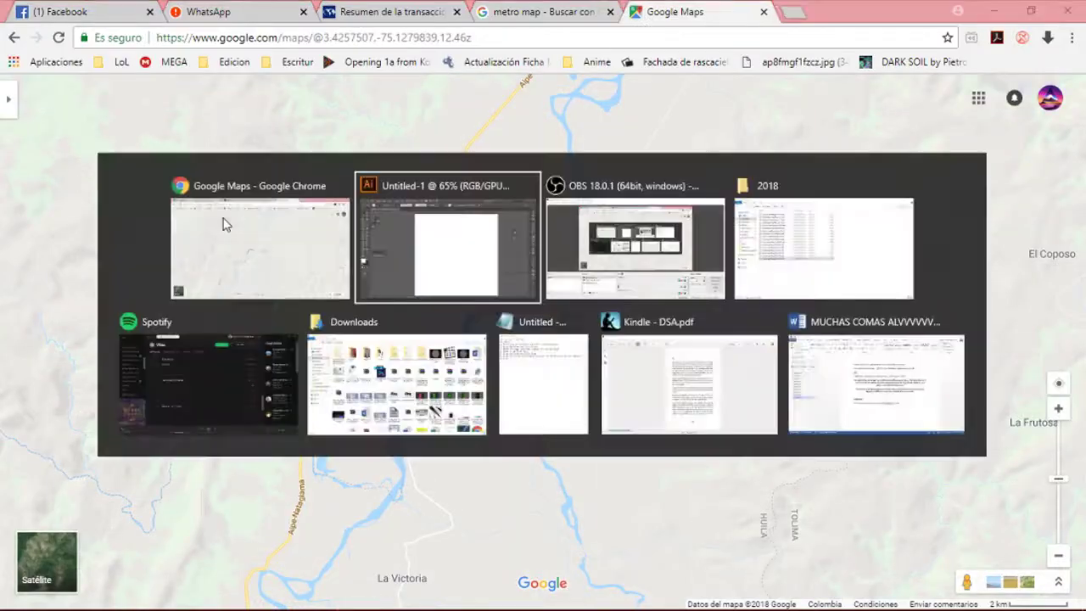
pyautogui.hotkey('ctrl', 'v')
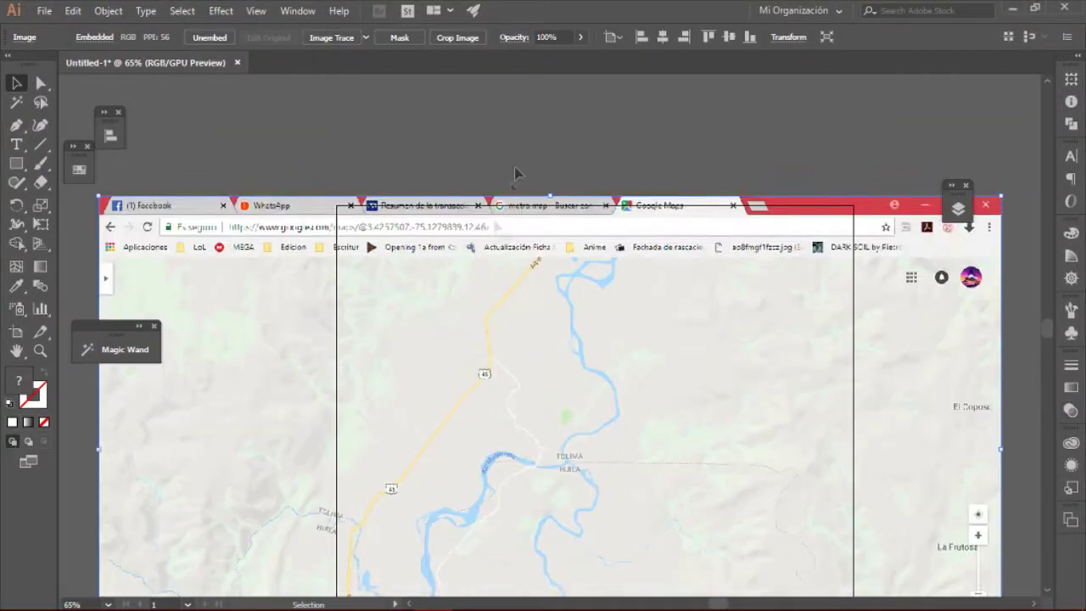
pyautogui.moveTo(515, 172)
pyautogui.mouseDown()
pyautogui.moveTo(481, 196)
pyautogui.moveTo(433, 177)
pyautogui.mouseUp()
pyautogui.hotkey('ctrl', '1')
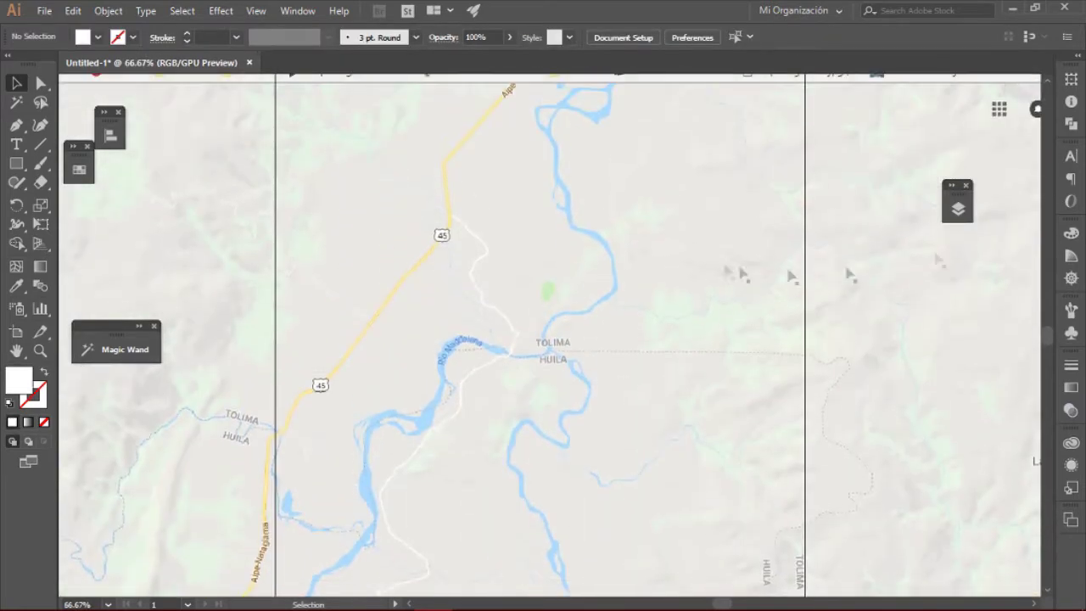
# Add a new layer named Fondo above the map.
pyautogui.click(958, 209)
pyautogui.click(894, 351)
pyautogui.press('Return')
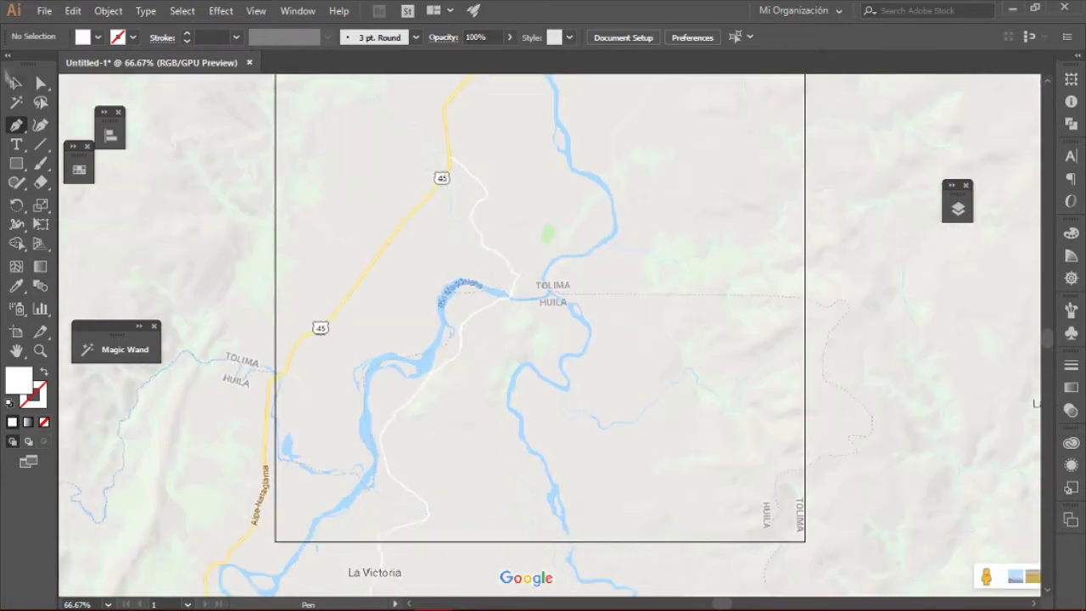
# Shift and narrow Artboard 1 to 794 × 1000 px over the chosen map area.
pyautogui.hotkey('ctrl', '-')
pyautogui.hotkey('shift', 'o')
pyautogui.moveTo(492, 270); pyautogui.dragTo(530, 270)
pyautogui.moveTo(716, 312); pyautogui.dragTo(659, 313)
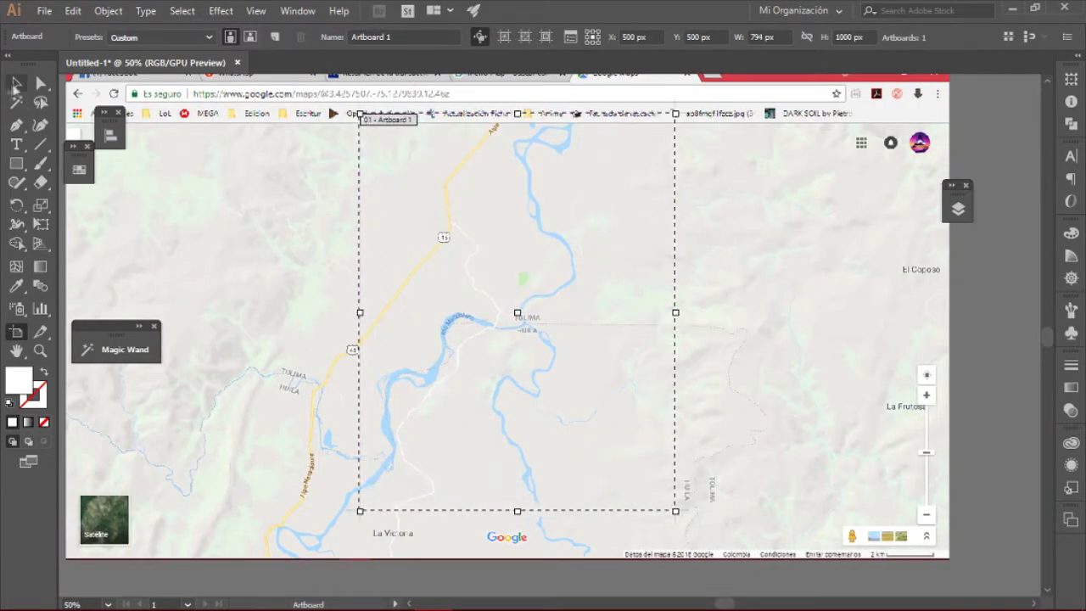
# Trace the river with straight Pen segments from the artboard top through its first bends.
pyautogui.press('p')
pyautogui.scroll(4, 518, 116)
pyautogui.click(603, 132)
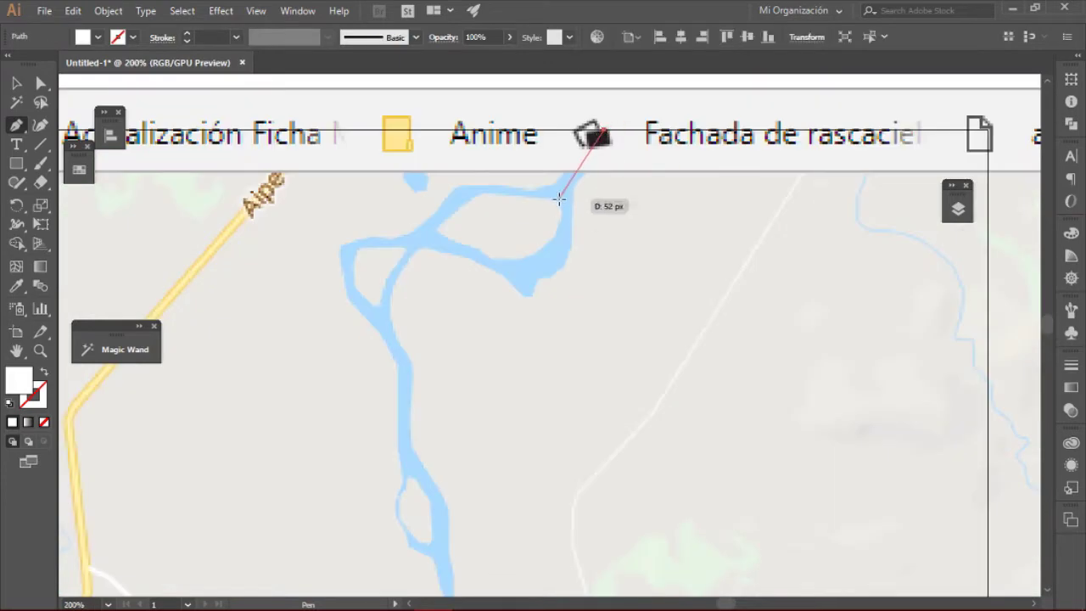
pyautogui.click(539, 195)
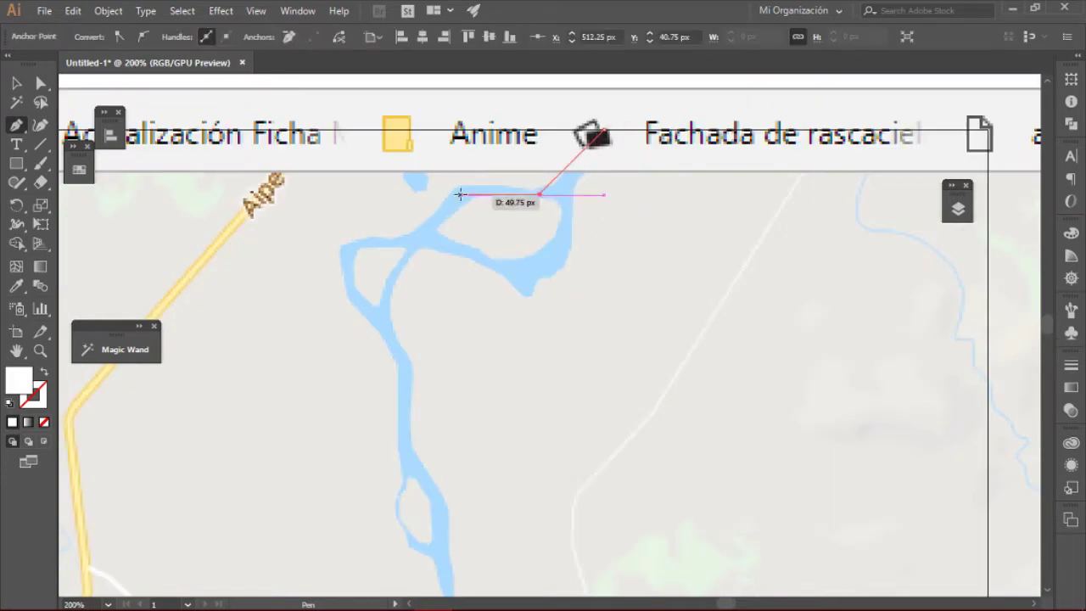
pyautogui.click(458, 195)
pyautogui.click(390, 263)
pyautogui.click(390, 447)
pyautogui.click(439, 490)
# Continue the river path down to the artboard's bottom edge and finish it.
pyautogui.scroll(-3, 439, 490)
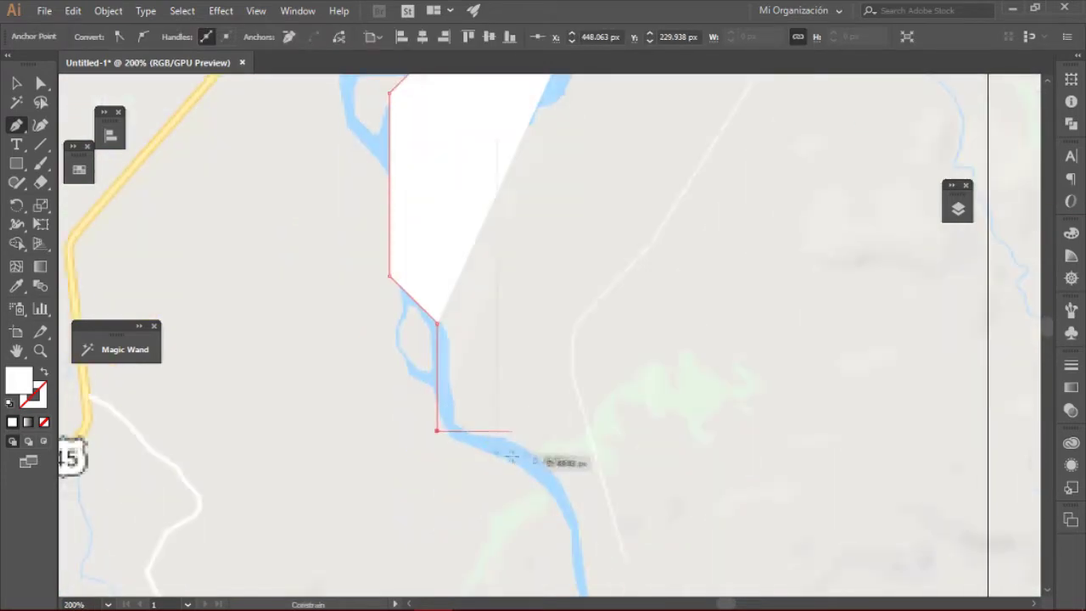
pyautogui.click(504, 428)
pyautogui.click(572, 497)
pyautogui.scroll(-3, 573, 497)
pyautogui.click(508, 514)
pyautogui.scroll(-3, 414, 525)
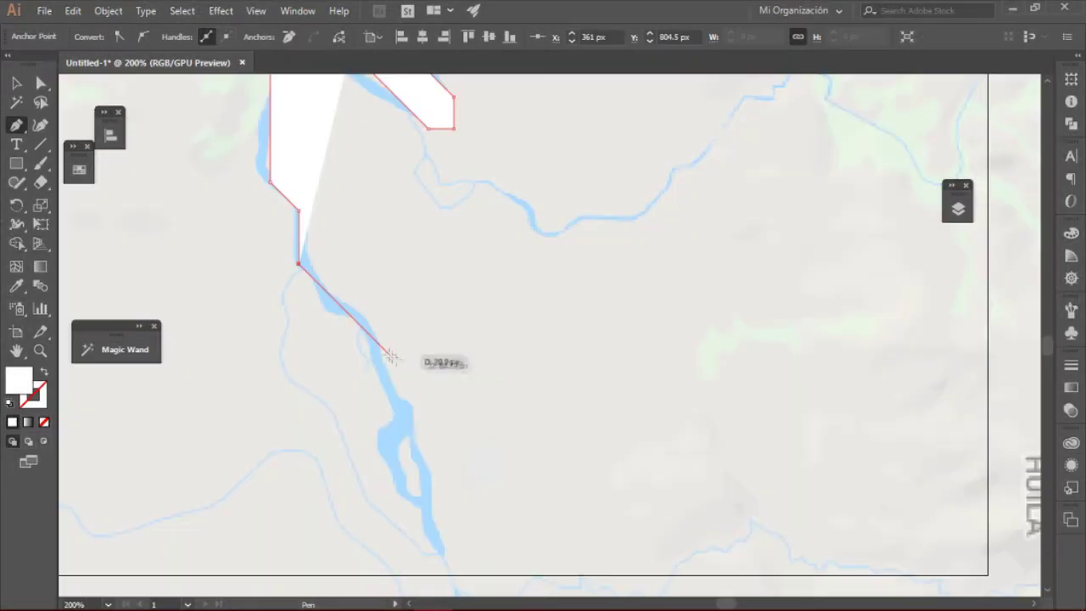
pyautogui.click(392, 357)
pyautogui.click(391, 479)
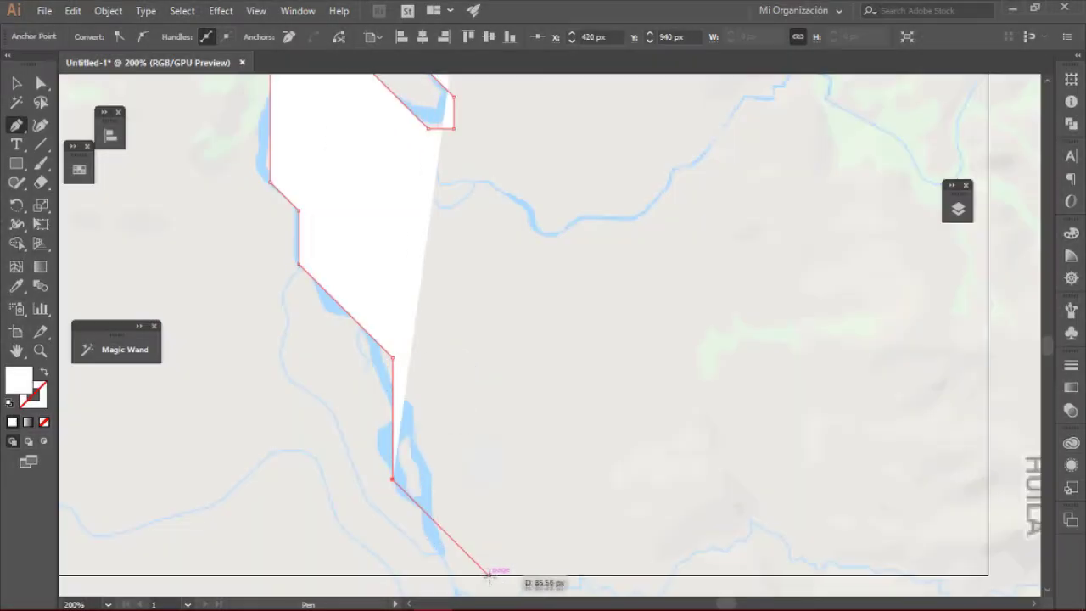
pyautogui.press('v')
pyautogui.scroll(5, 212, 300)
# Make the river a 9 pt white stroke and draw a branch line westward from the junction.
pyautogui.hotkey('shift', 'x')
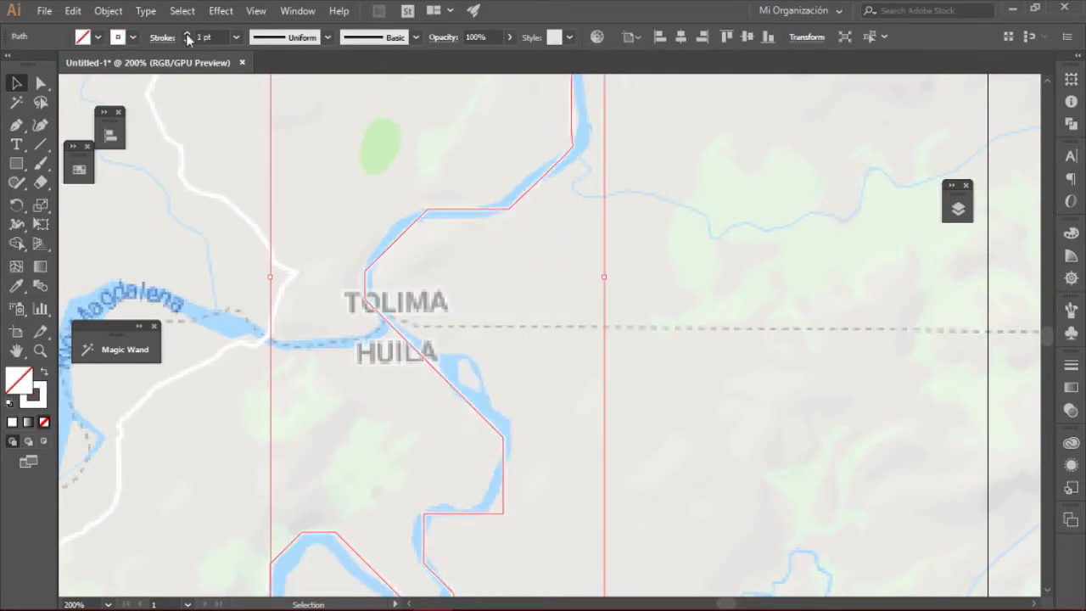
pyautogui.press('p')
pyautogui.hscroll(-2, 445, 320)
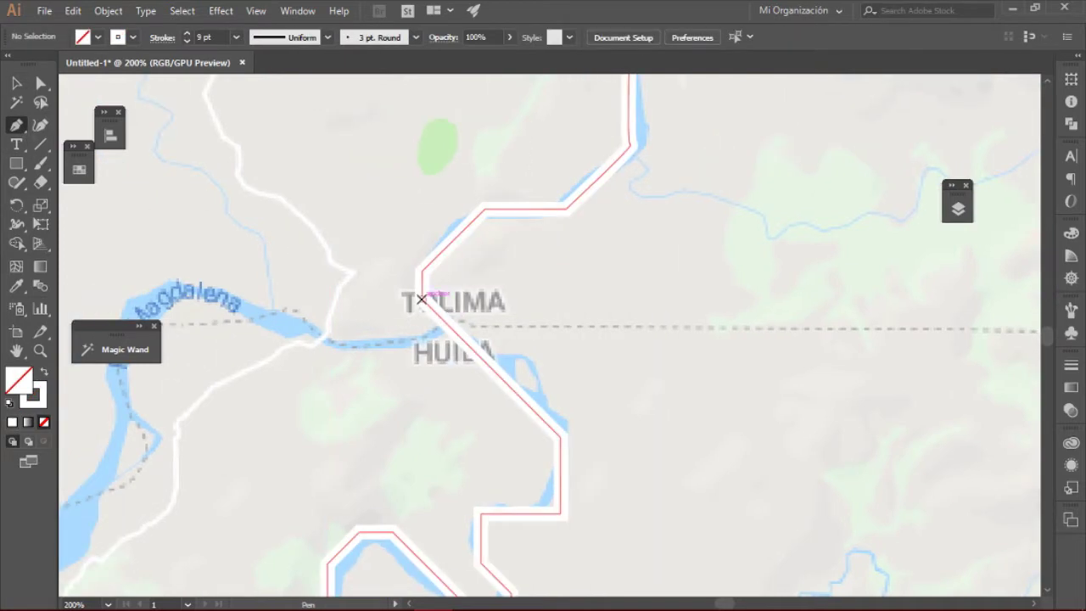
pyautogui.click(447, 325)
pyautogui.click(429, 343)
pyautogui.click(274, 343)
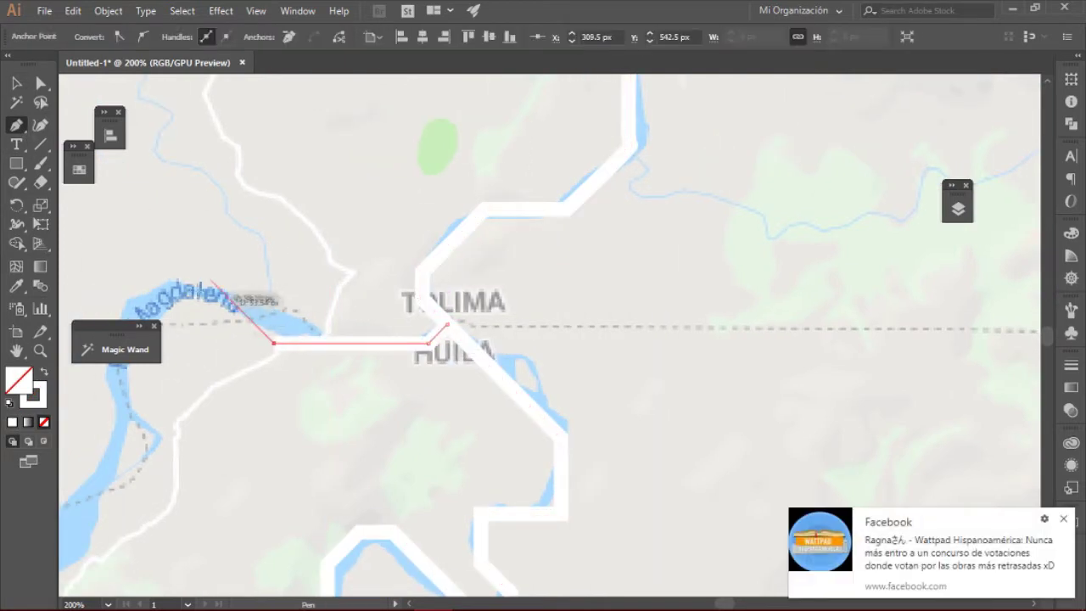
pyautogui.hscroll(-3, 212, 282)
pyautogui.scroll(-10, 213, 282)
pyautogui.hscroll(-3, 216, 276)
pyautogui.press('v')
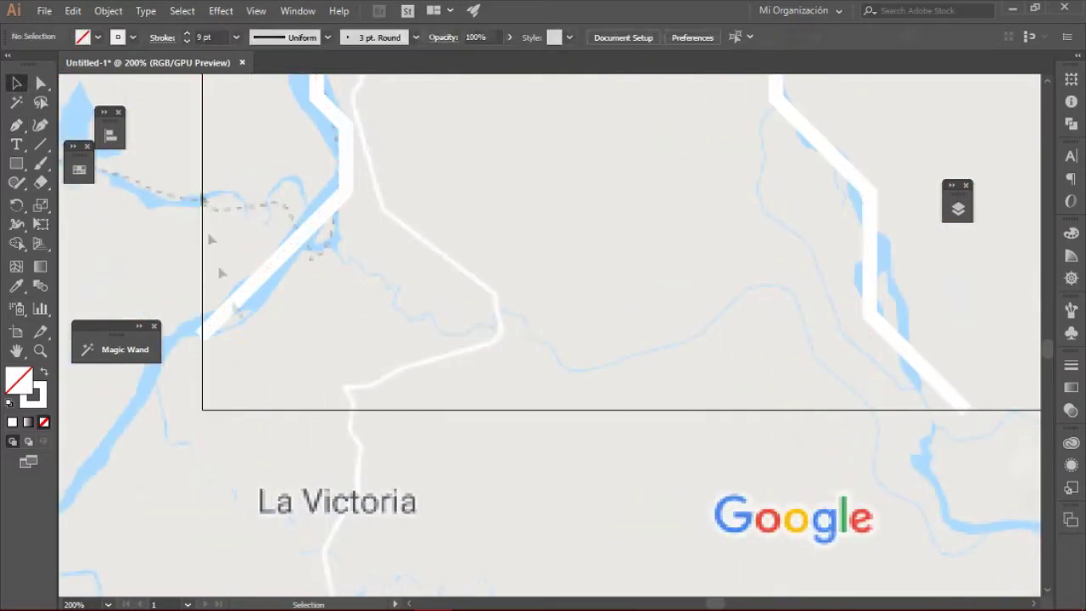
# Draw white lines along a side channel and a river bend.
pyautogui.scroll(-5, 504, 314)
pyautogui.scroll(6, 484, 283)
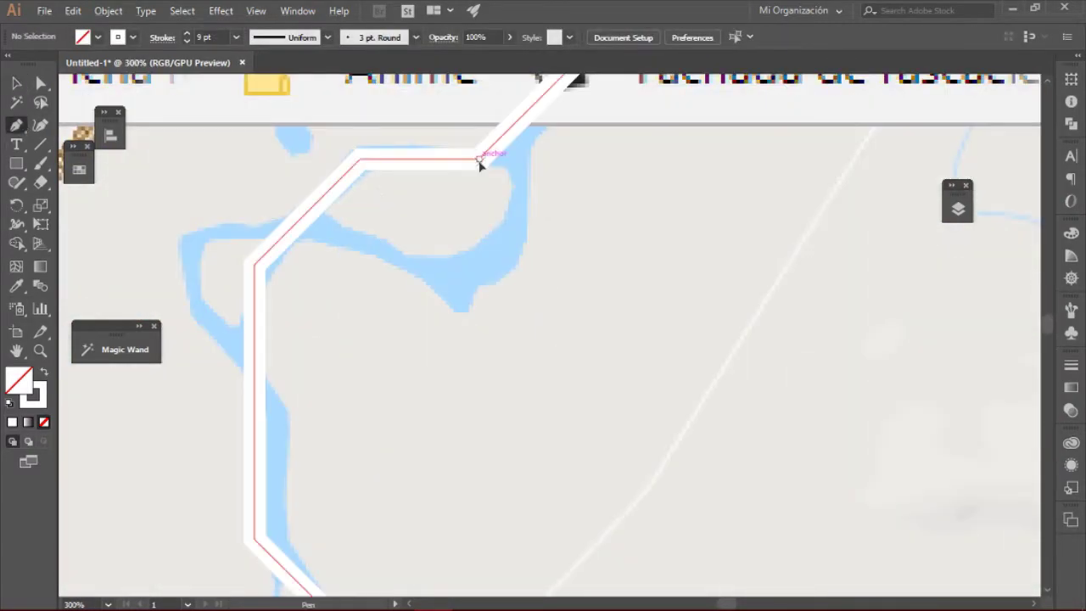
pyautogui.click(480, 159)
pyautogui.click(479, 273)
pyautogui.click(332, 273)
pyautogui.click(287, 230)
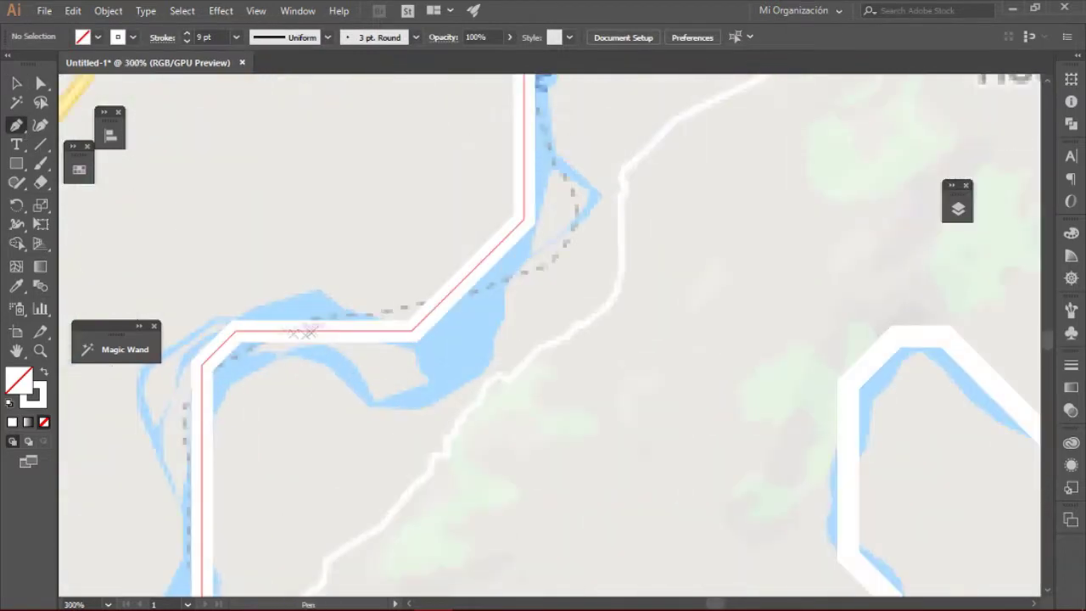
pyautogui.click(304, 330)
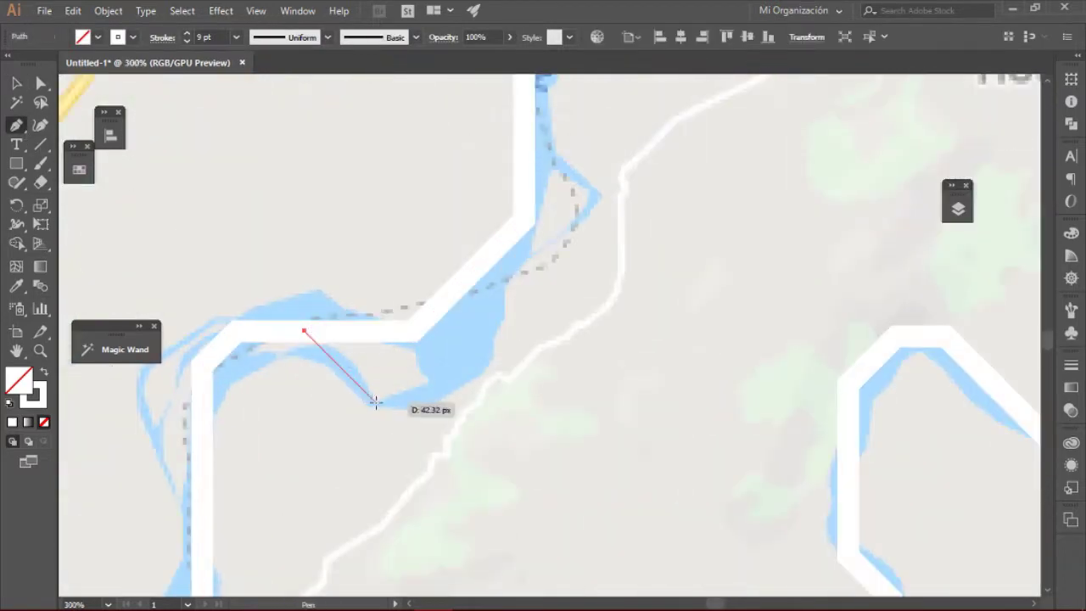
pyautogui.click(376, 402)
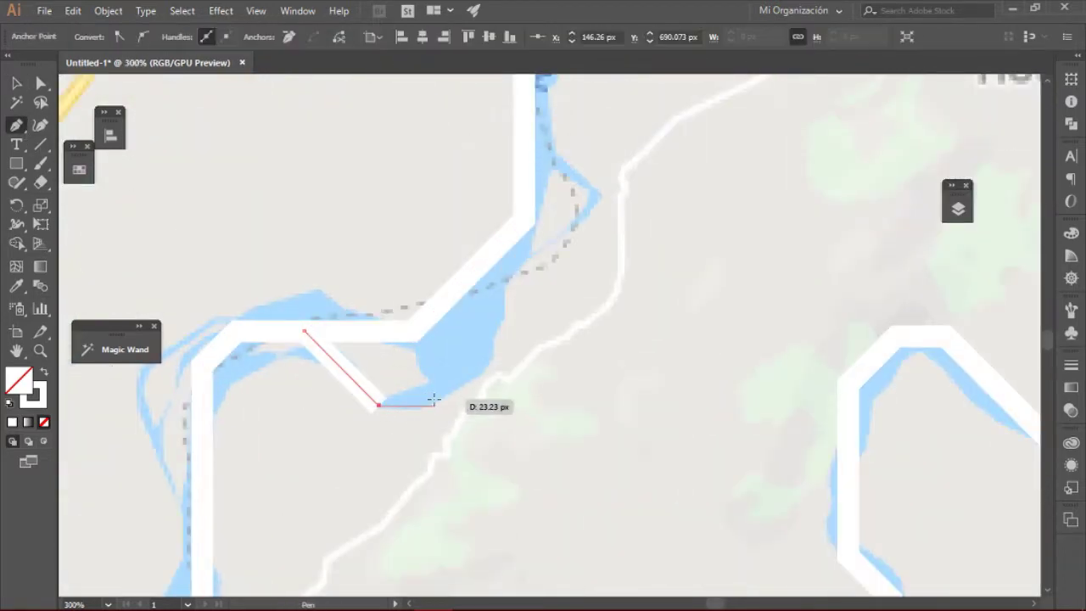
pyautogui.press('v')
# Draw a closed patch over the wider river section with white fill and no stroke.
pyautogui.click(412, 331)
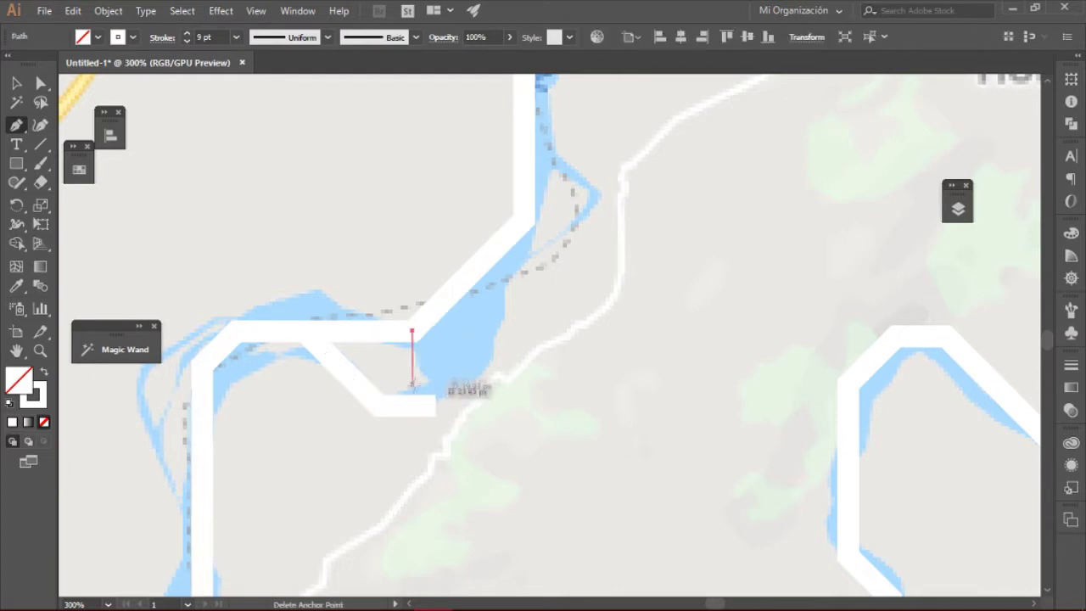
pyautogui.click(412, 404)
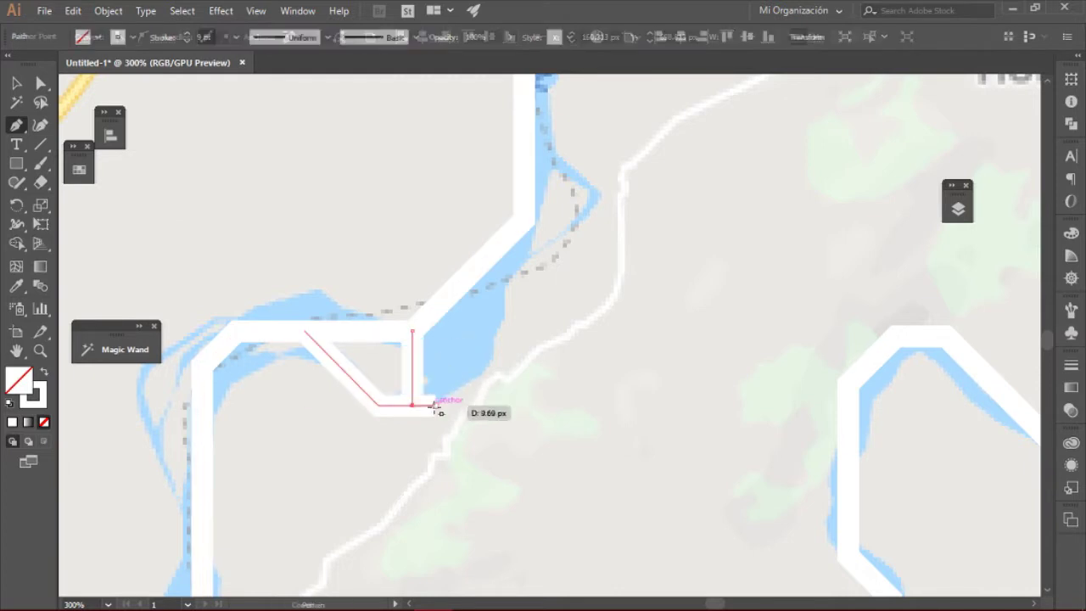
pyautogui.click(494, 356)
pyautogui.click(494, 304)
pyautogui.click(523, 274)
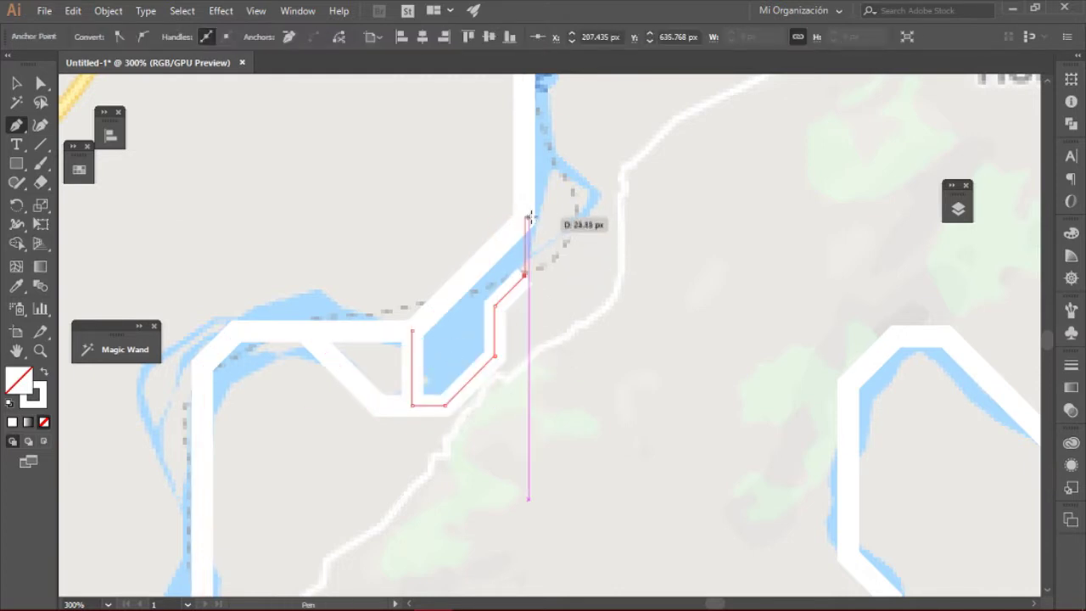
pyautogui.click(525, 217)
pyautogui.hotkey('shift', 'x')
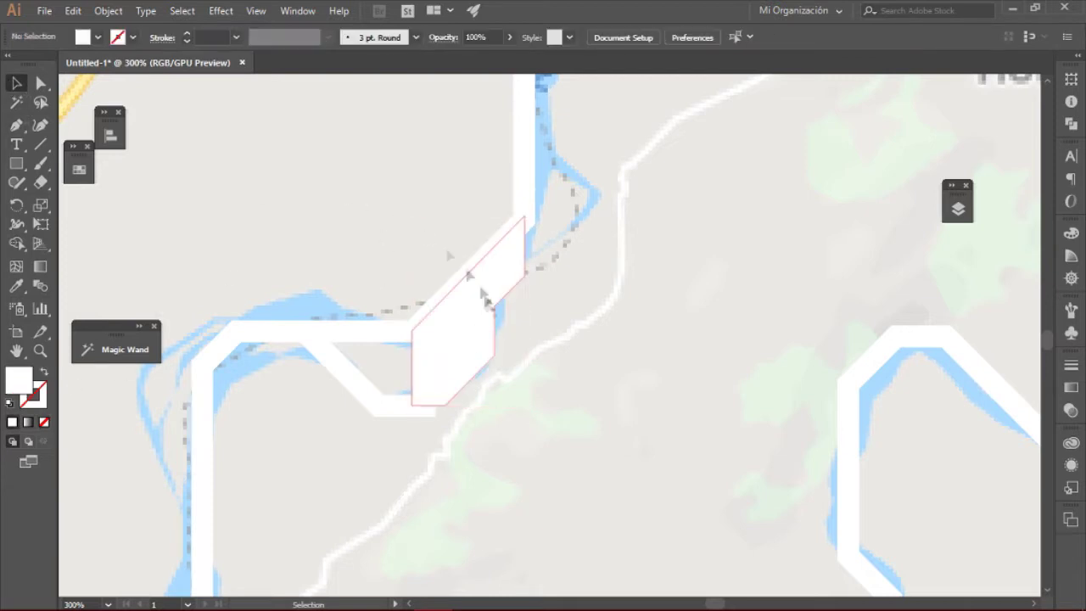
# Enlarge the white patch over the gap and check the shapes in Outline mode.
pyautogui.moveTo(524, 215); pyautogui.dragTo(535, 195)
pyautogui.scroll(3, 390, 190)
pyautogui.scroll(3, 469, 225)
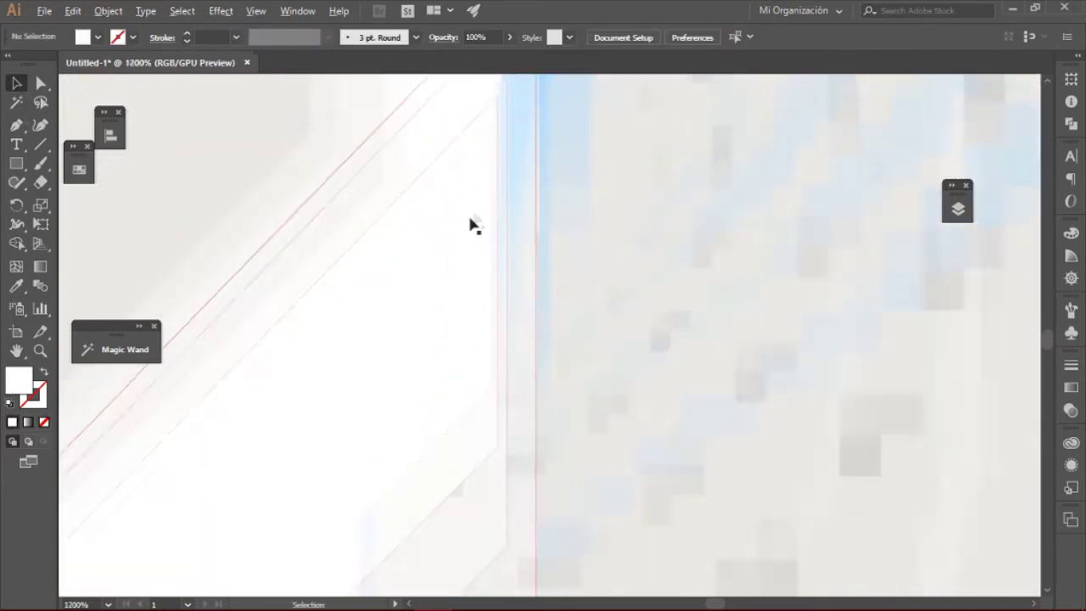
pyautogui.hotkey('ctrl', 'y')
pyautogui.hotkey('ctrl', 'shift', 'a')
pyautogui.scroll(-5, 455, 138)
pyautogui.hotkey('ctrl', 'y')
# Recolour the river lines and patch light blue, with the map layer hidden.
pyautogui.click(482, 233)
pyautogui.scroll(3, 480, 240)
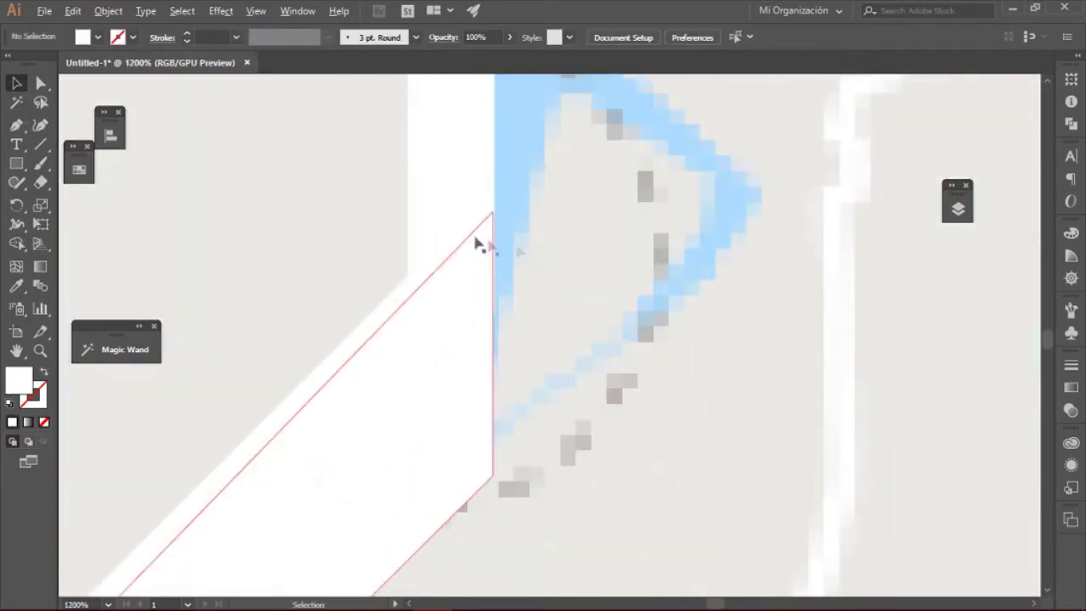
pyautogui.scroll(3, 497, 206)
pyautogui.scroll(-3, 545, 158)
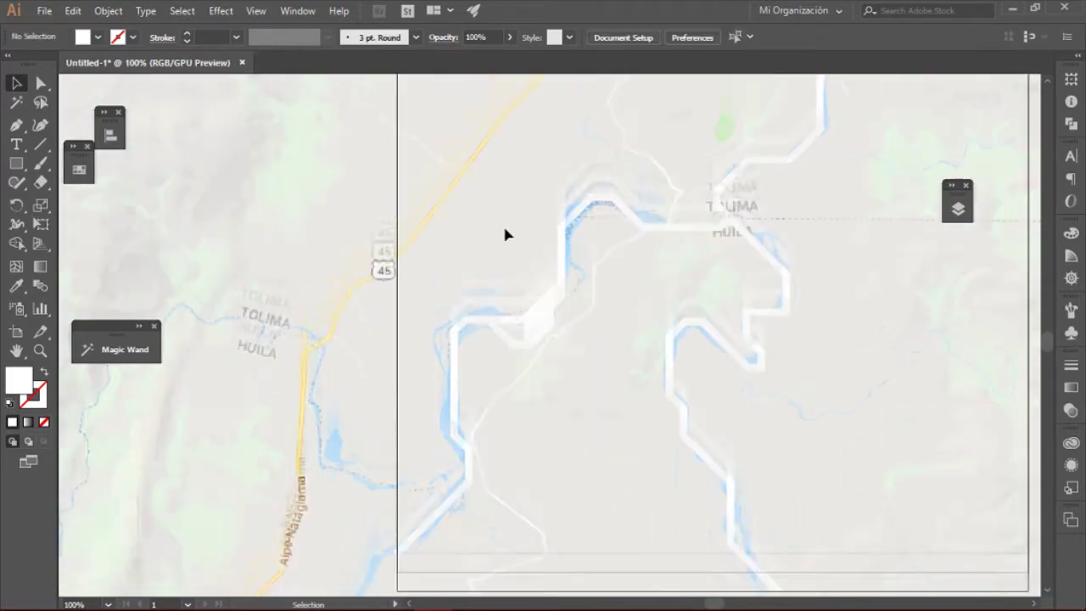
pyautogui.scroll(-3, 502, 223)
pyautogui.scroll(3, 446, 307)
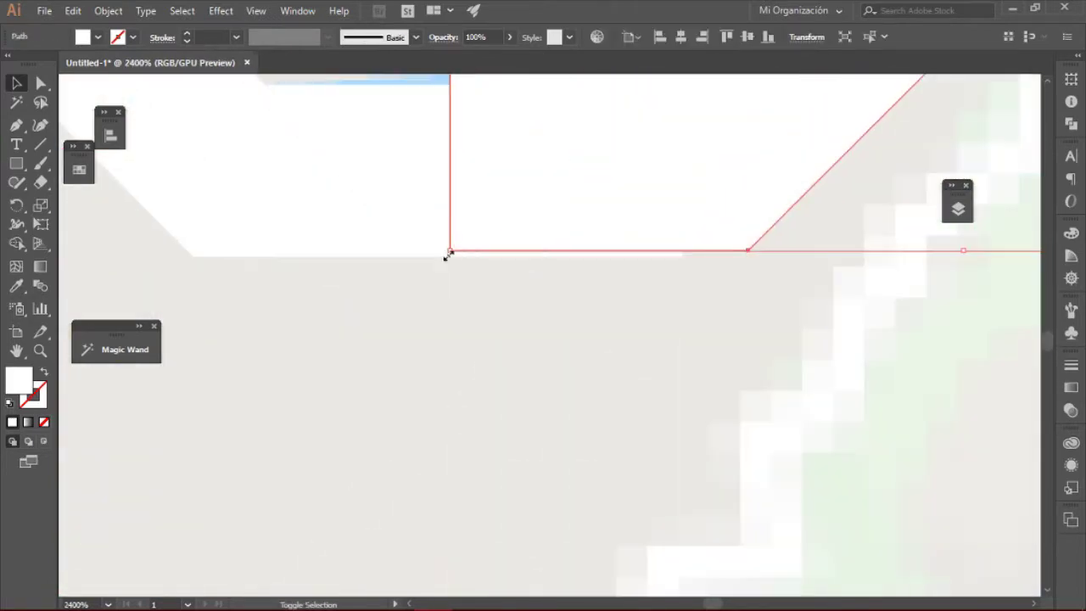
pyautogui.click(448, 317)
pyautogui.scroll(-10, 509, 365)
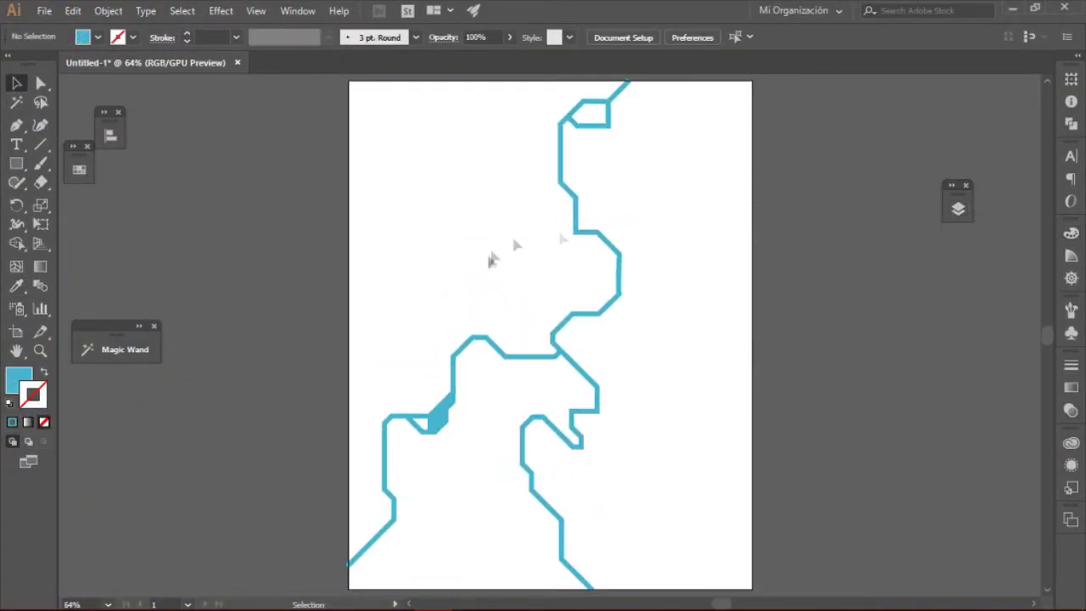
# Copy all the river lines and place the copy on a second artboard.
pyautogui.hotkey('ctrl', '0')
pyautogui.hotkey('shift', 'o')
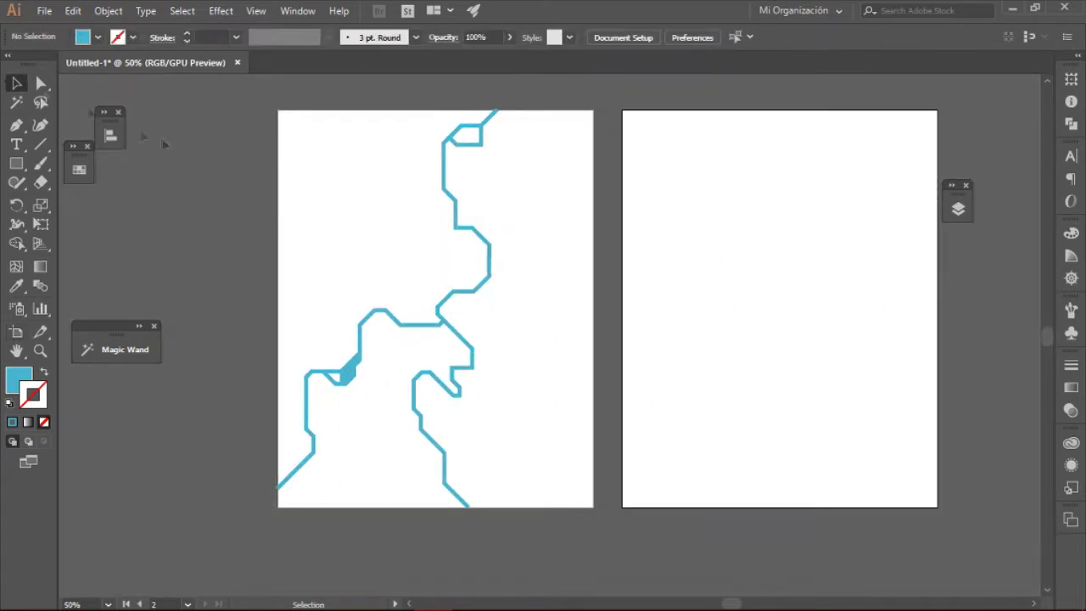
pyautogui.hscroll(3, 468, 198)
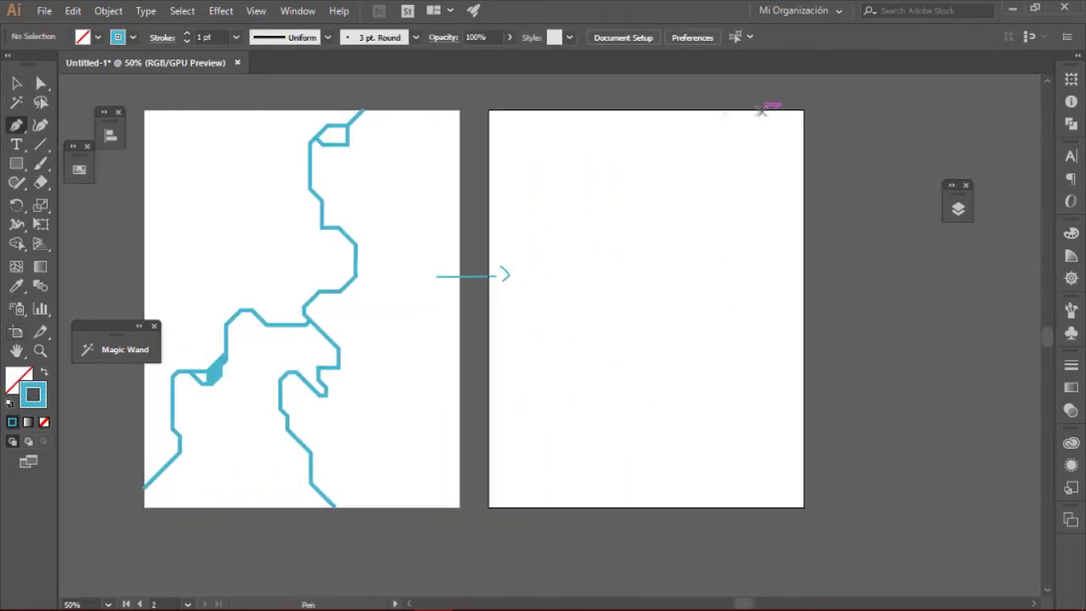
pyautogui.hotkey('ctrl', 'a')
pyautogui.hotkey('ctrl', 'c')
pyautogui.hotkey('ctrl', 'v')
pyautogui.moveTo(537, 310)
pyautogui.mouseDown()
pyautogui.moveTo(619, 311)
pyautogui.moveTo(585, 318)
pyautogui.mouseUp()
pyautogui.click(517, 545)
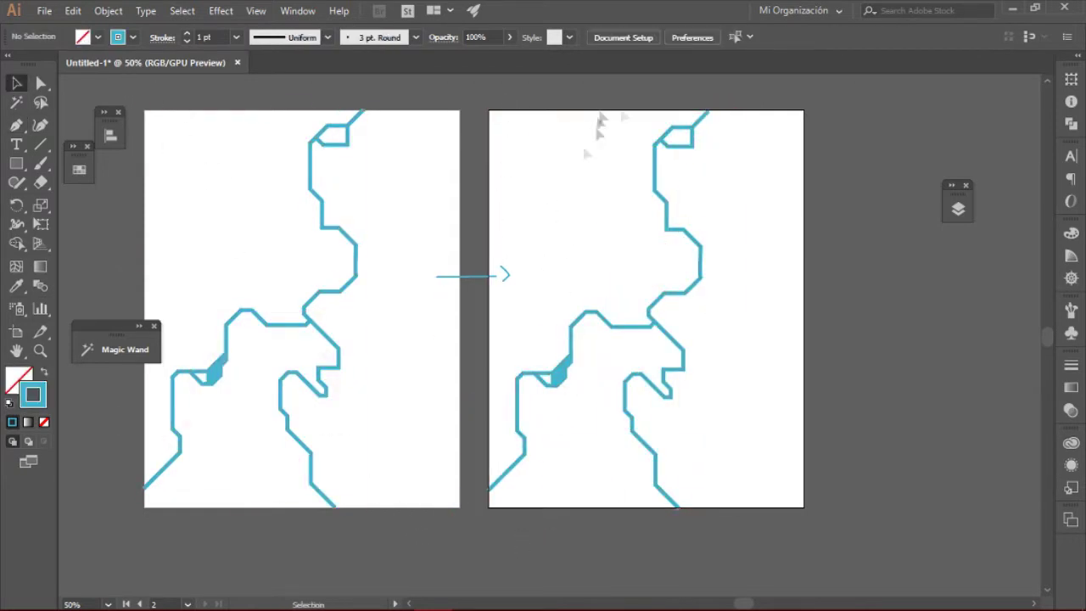
# Simplify the copied lines with Preview, lower Curve Precision and higher Angle Threshold.
pyautogui.moveTo(436, 263); pyautogui.dragTo(517, 280)
pyautogui.click(108, 10)
pyautogui.click(398, 466)
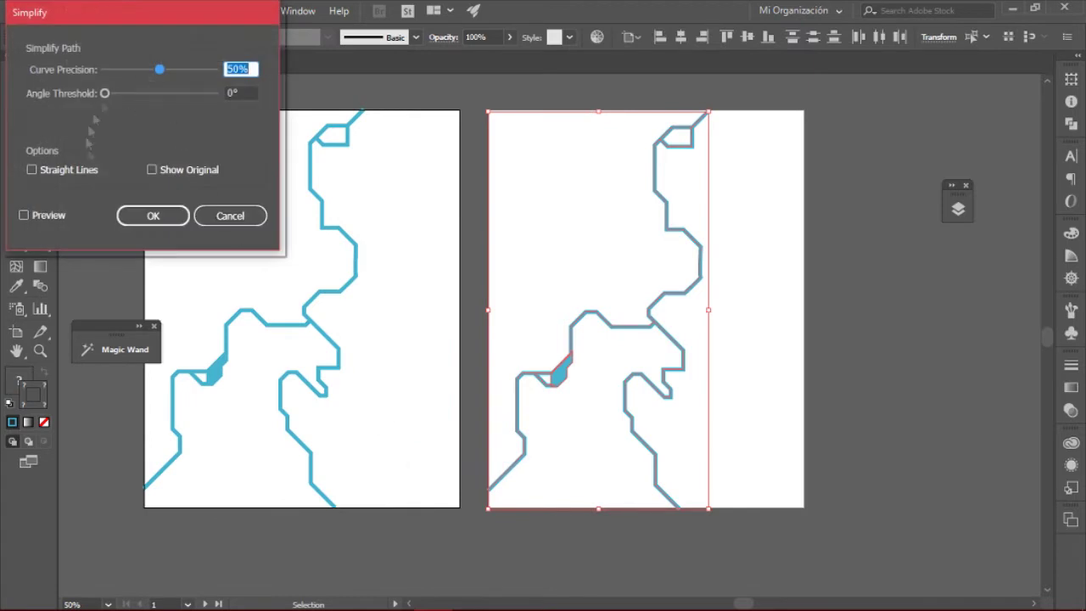
pyautogui.click(23, 214)
pyautogui.moveTo(158, 70)
pyautogui.mouseDown()
pyautogui.moveTo(104, 69)
pyautogui.moveTo(228, 95)
pyautogui.mouseUp()
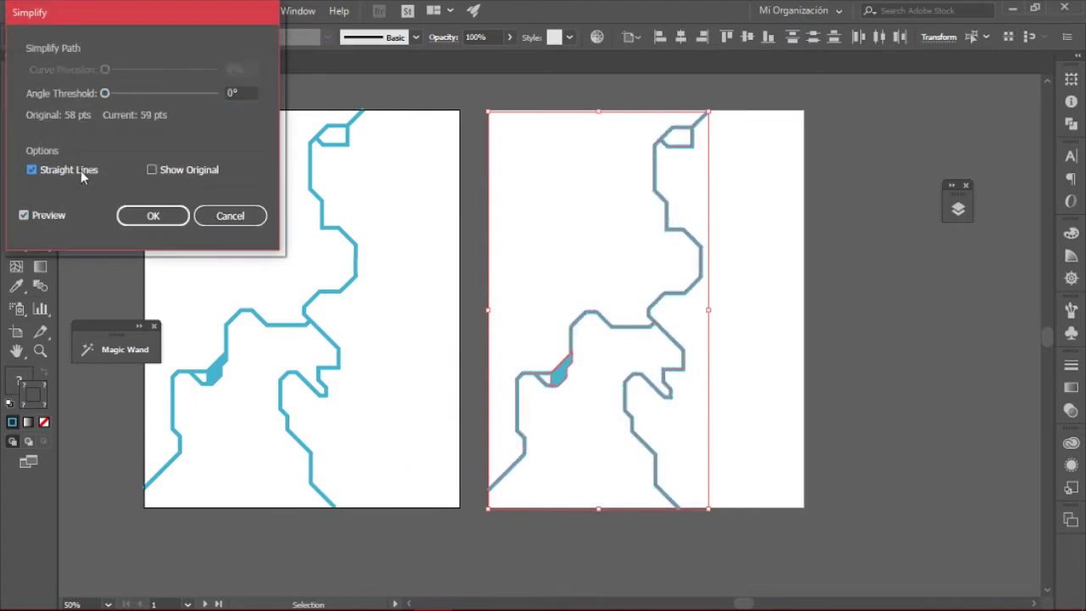
pyautogui.moveTo(104, 93); pyautogui.dragTo(138, 93)
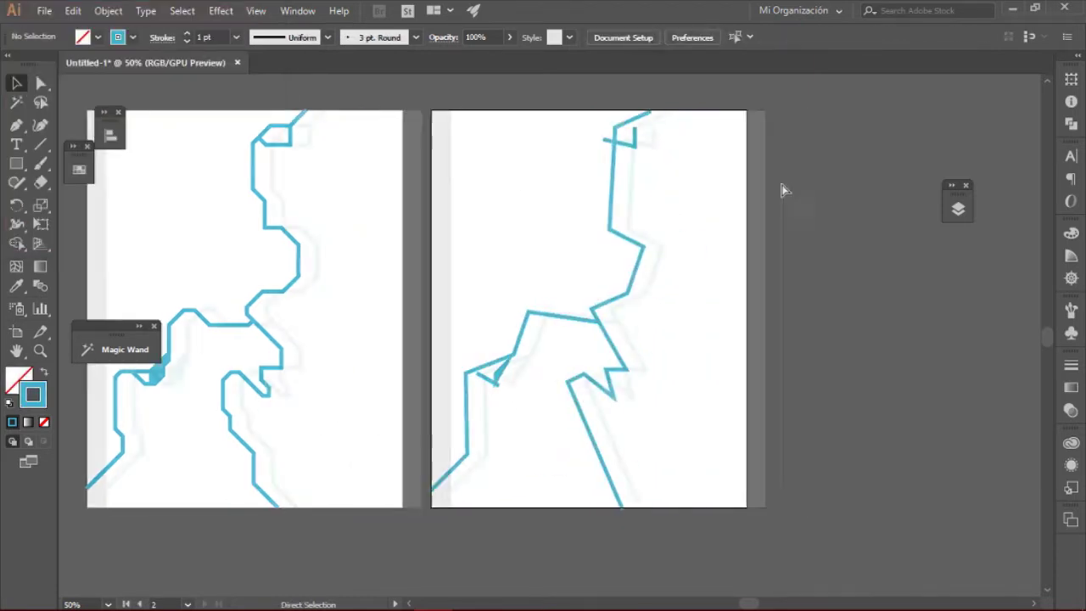
pyautogui.hotkey('ctrl', '+')
pyautogui.click(601, 270)
# Fade the simplified path to 50% opacity and lock it.
pyautogui.click(1071, 410)
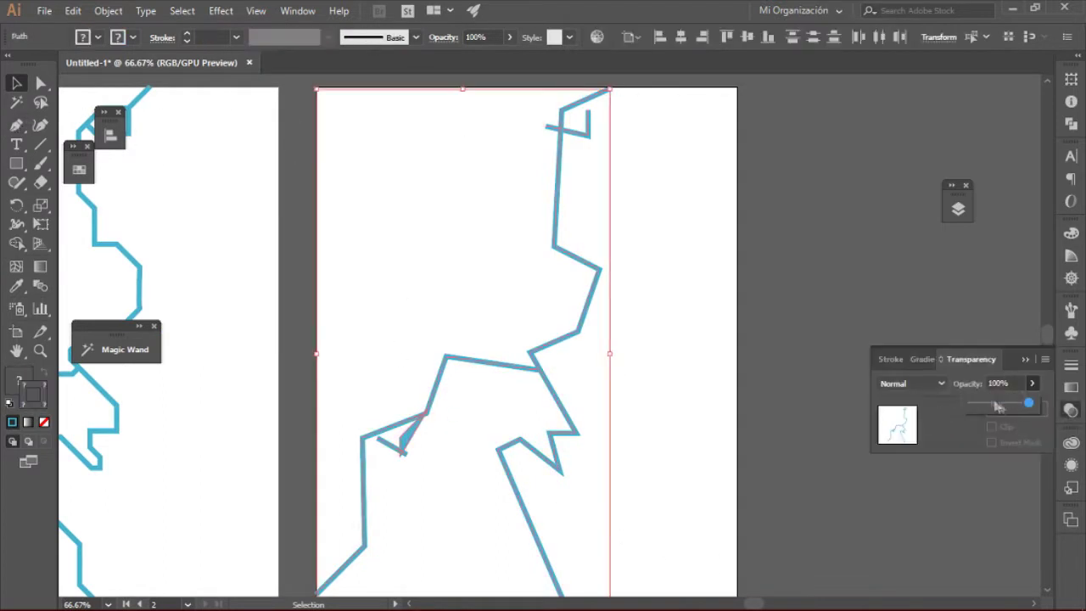
pyautogui.click(999, 405)
pyautogui.hotkey('ctrl', '2')
# Trace a new stepped, angular route over the faded path with the Pen tool.
pyautogui.click(611, 87)
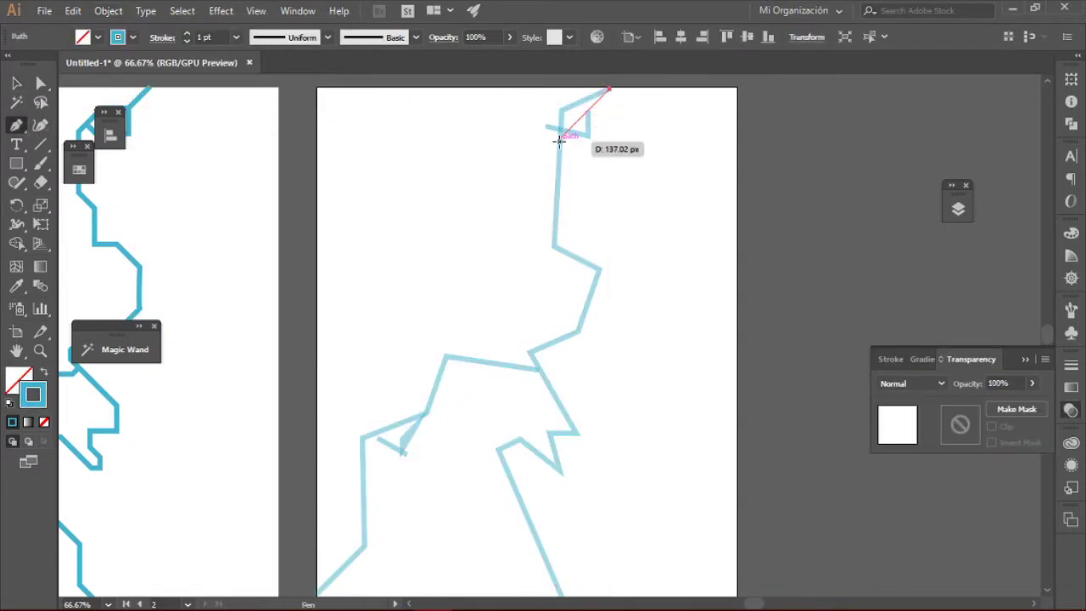
pyautogui.click(585, 112)
pyautogui.click(540, 126)
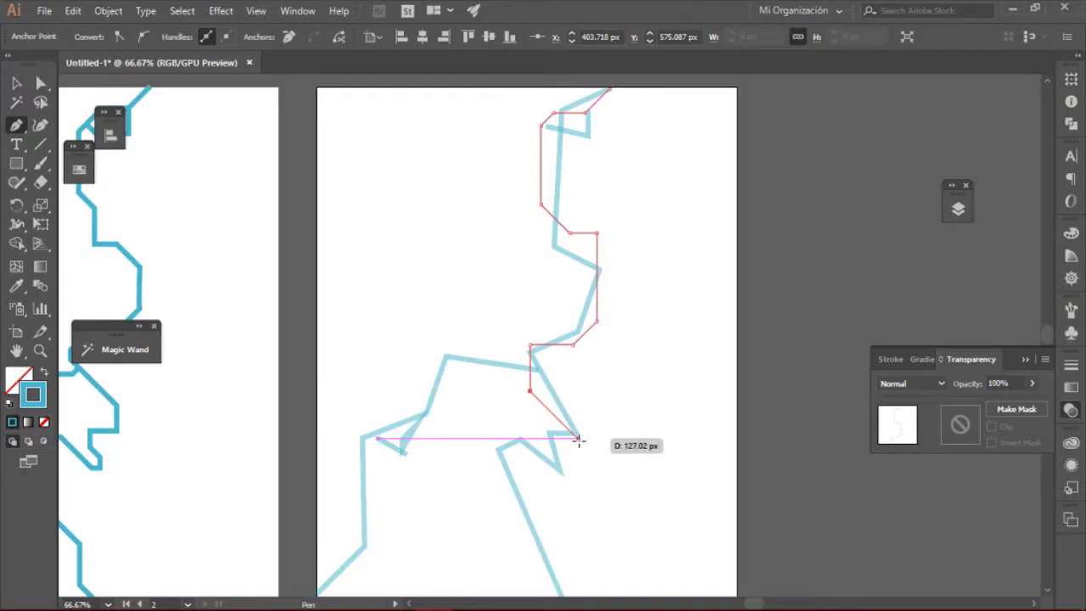
pyautogui.moveTo(576, 436); pyautogui.dragTo(690, 373)
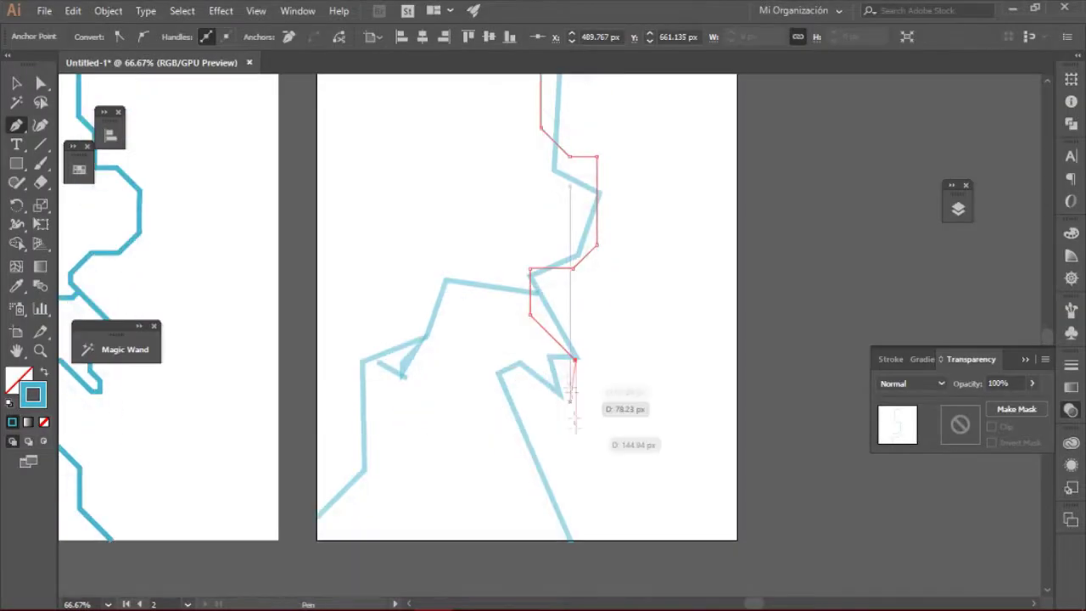
pyautogui.click(690, 373)
pyautogui.click(670, 375)
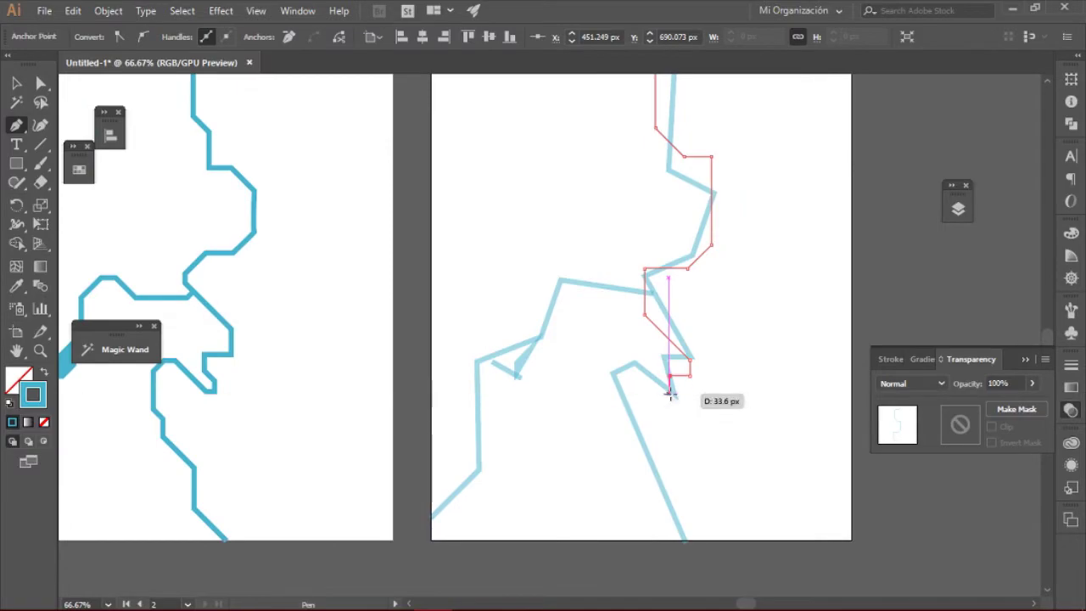
pyautogui.click(669, 391)
pyautogui.click(651, 393)
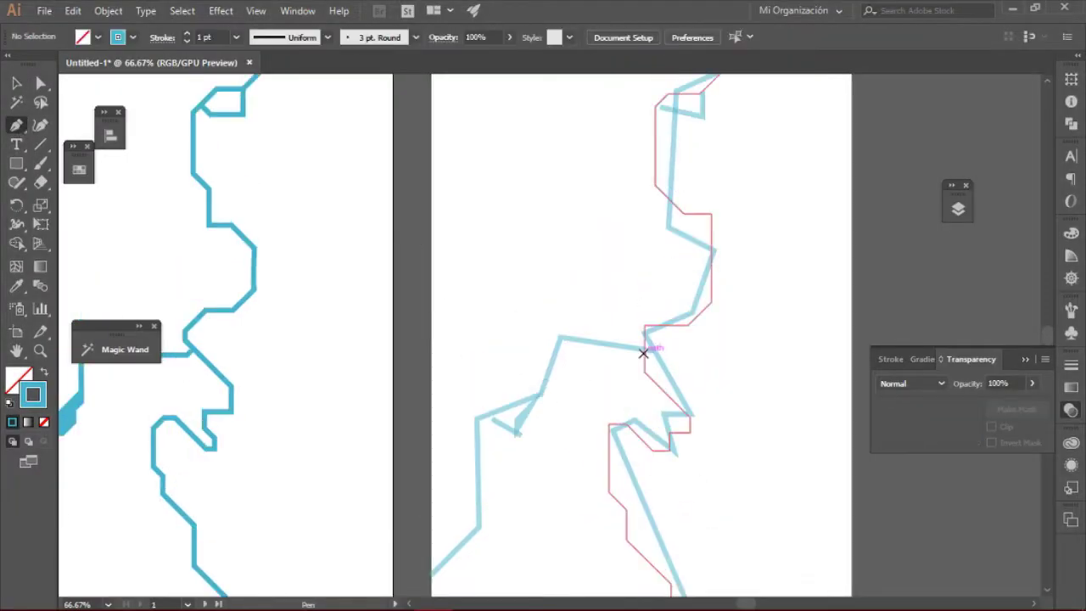
pyautogui.click(644, 350)
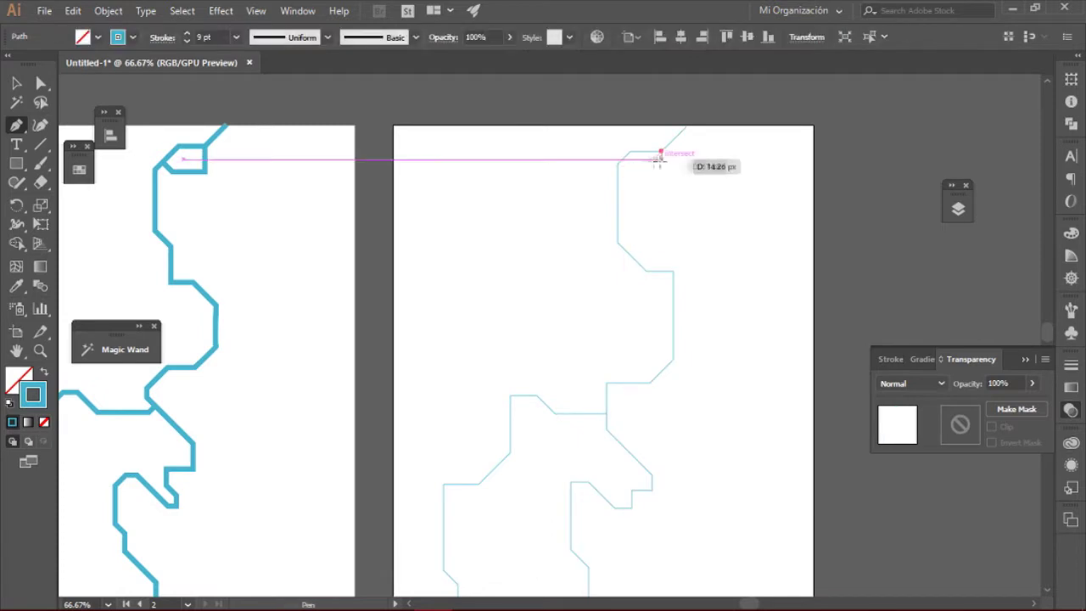
# Add the top horizontal segment and give all traced route paths a 24 pt stroke.
pyautogui.click(617, 164)
pyautogui.press('v')
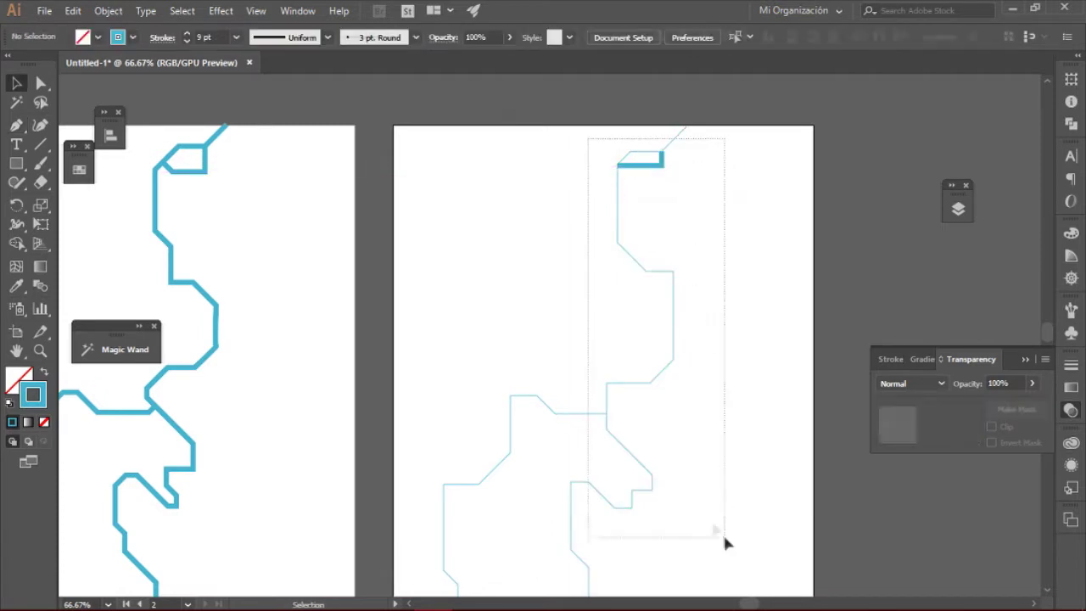
pyautogui.moveTo(585, 135); pyautogui.dragTo(722, 532)
pyautogui.click(502, 190)
# Move the top notch's corner anchor with Direct Selection, undoing a stray segment.
pyautogui.click(638, 160)
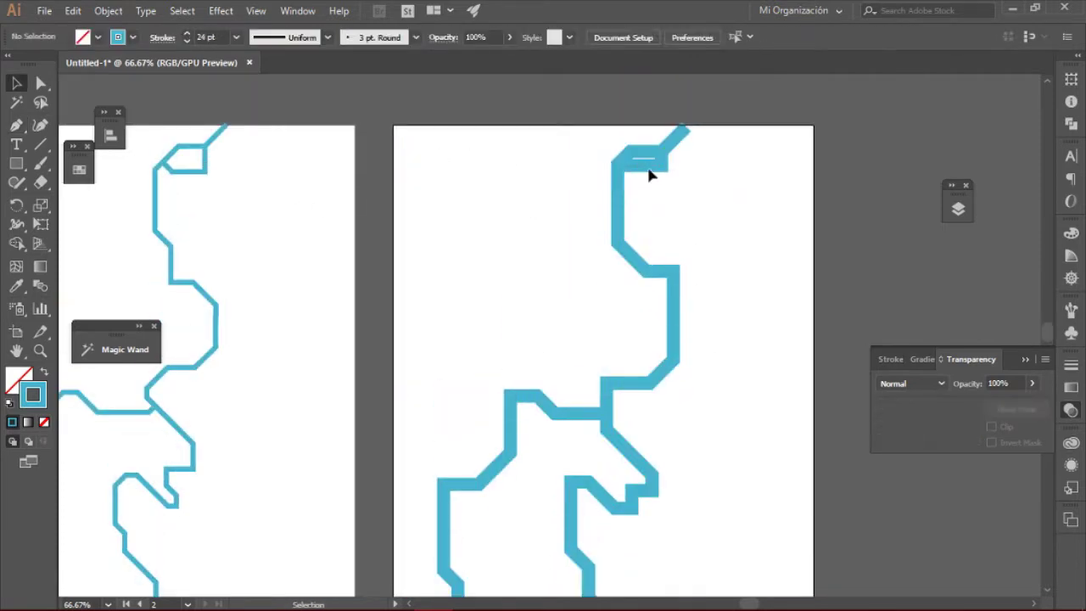
pyautogui.click(736, 140)
pyautogui.press('a')
pyautogui.scroll(3, 480, 209)
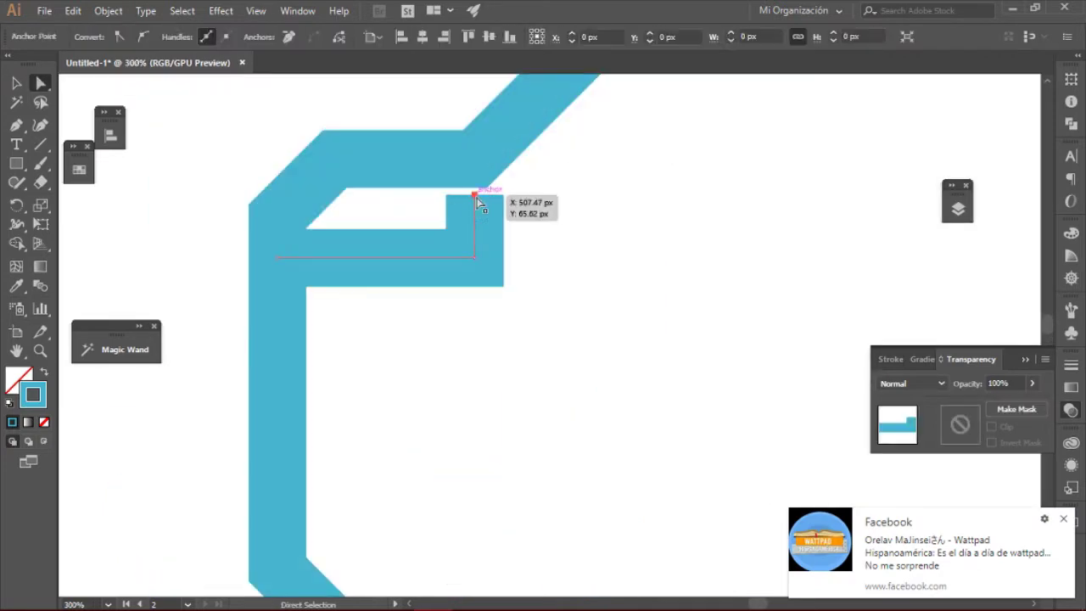
pyautogui.scroll(-3, 480, 209)
pyautogui.moveTo(577, 212); pyautogui.dragTo(569, 256)
pyautogui.scroll(-2, 577, 254)
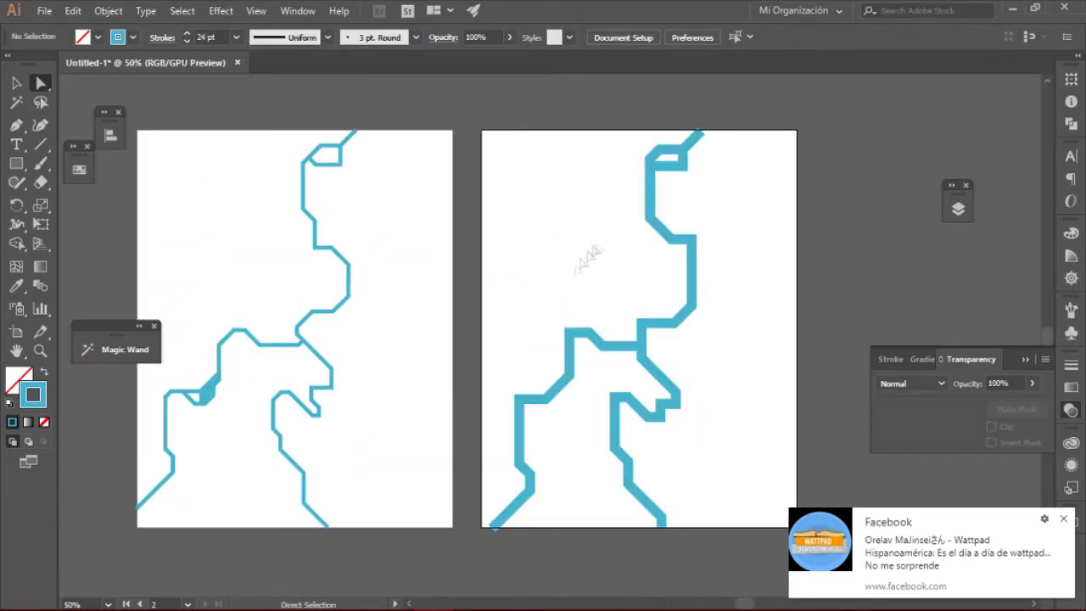
pyautogui.scroll(4, 552, 475)
pyautogui.click(16, 124)
pyautogui.moveTo(567, 298); pyautogui.dragTo(533, 302)
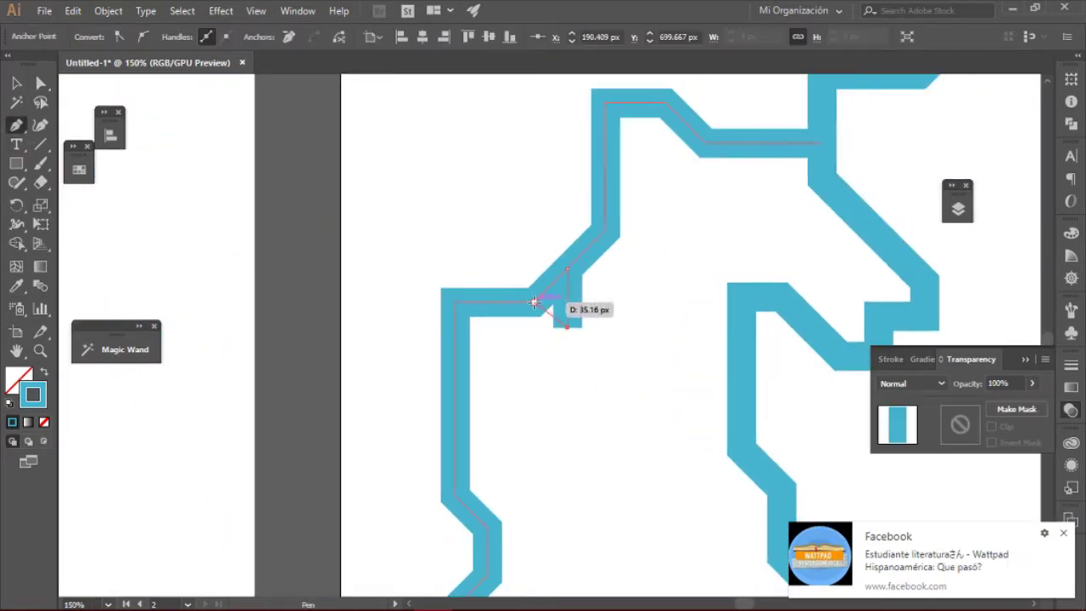
pyautogui.hotkey('ctrl', 'z')
pyautogui.scroll(-5, 395, 382)
pyautogui.scroll(6, 497, 318)
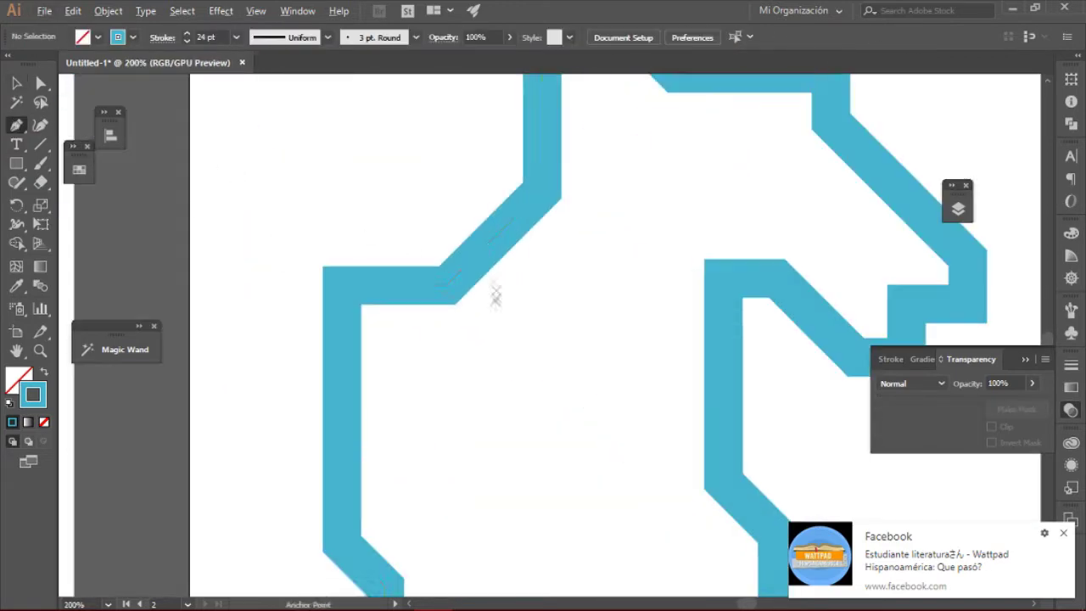
# Draw a six-anchor notched shape at the thick route's left bend with the Pen tool.
pyautogui.click(495, 239)
pyautogui.click(495, 307)
pyautogui.click(464, 337)
pyautogui.click(417, 337)
pyautogui.click(417, 285)
pyautogui.click(447, 285)
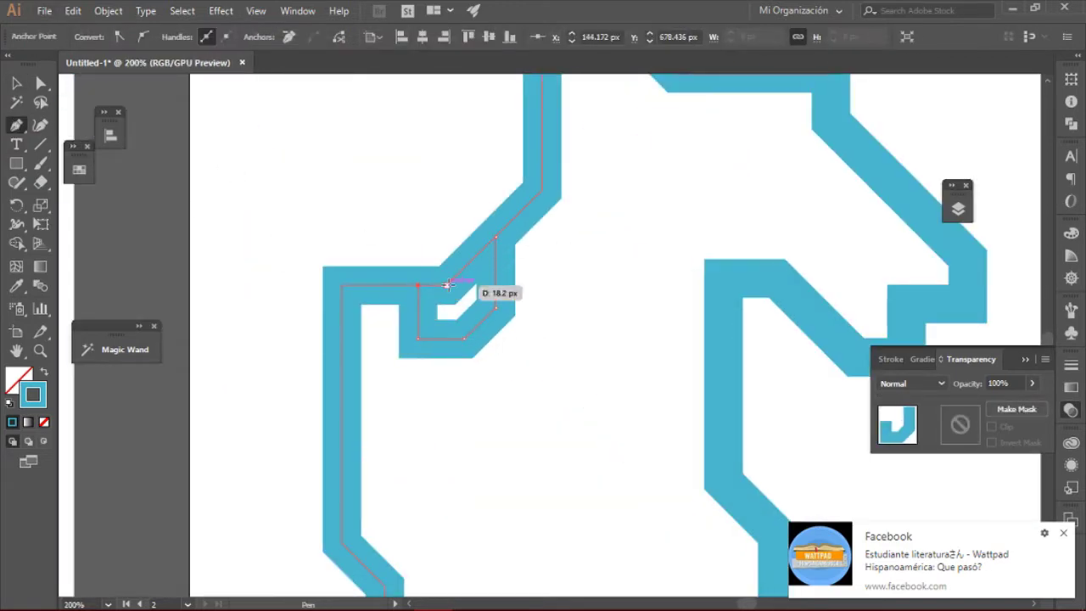
# Swap fill and stroke so the notched shape becomes a solid blue fill.
pyautogui.hotkey('shift', 'x')
pyautogui.keyDown('ctrl'); pyautogui.click(376, 250); pyautogui.keyUp('ctrl')
pyautogui.keyDown('ctrl'); pyautogui.click(460, 303); pyautogui.keyUp('ctrl')
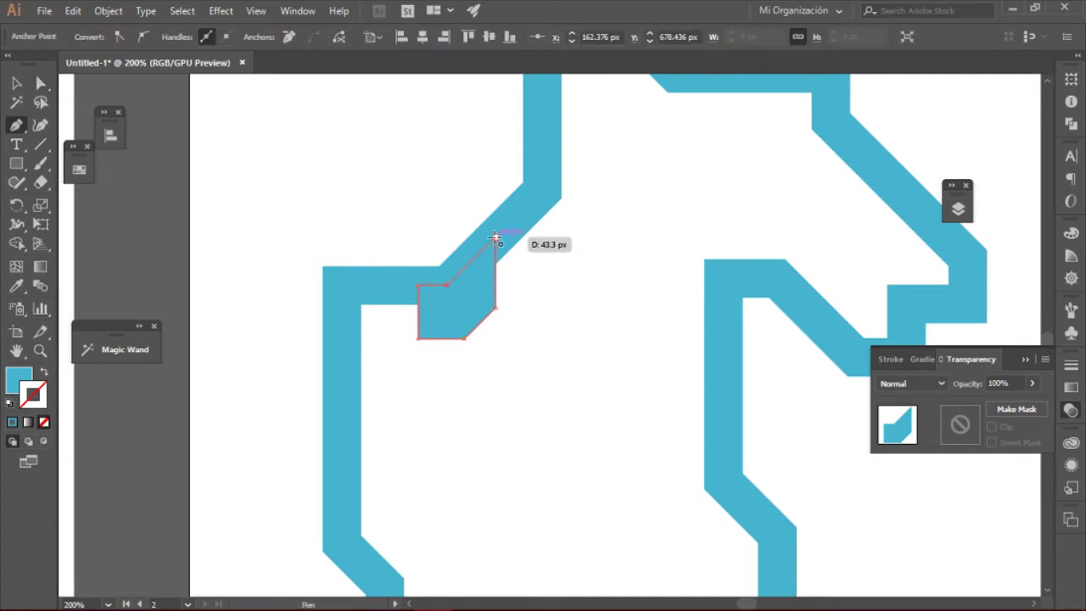
pyautogui.moveTo(16, 125); pyautogui.dragTo(44, 173)
pyautogui.scroll(5, 473, 235)
# Drag the route's top end anchor out past the artboard edge.
pyautogui.press('a')
pyautogui.scroll(-5, 357, 262)
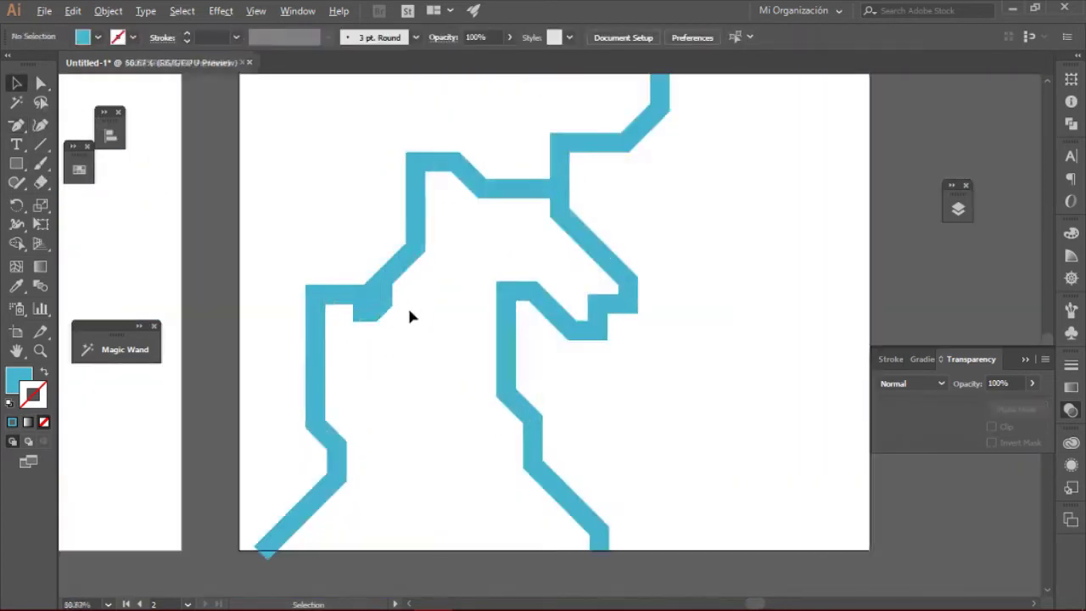
pyautogui.scroll(4, 412, 314)
pyautogui.click(427, 335)
pyautogui.hotkey('ctrl', '0')
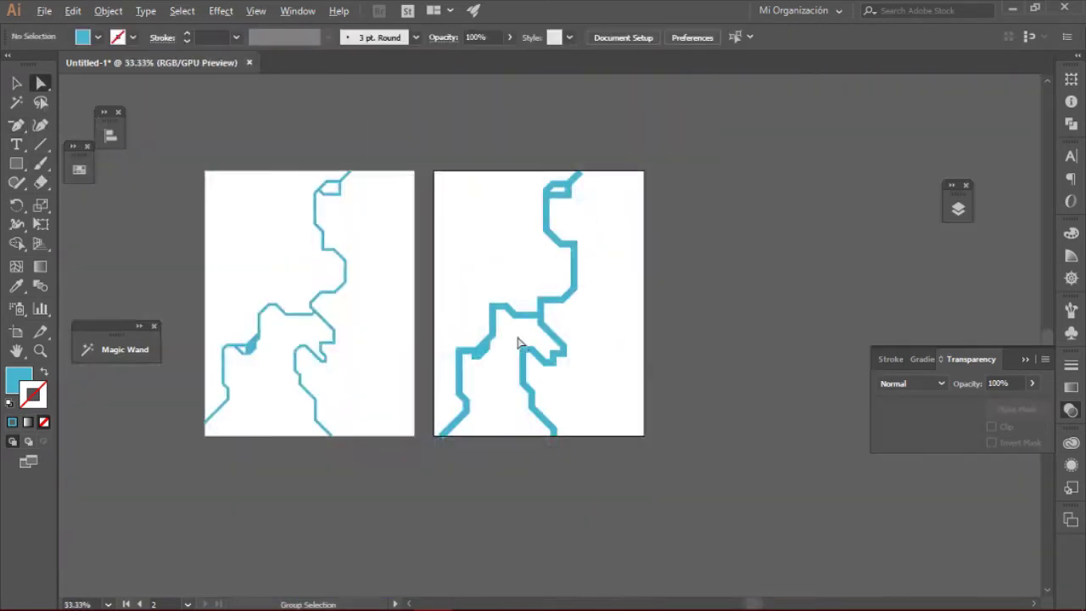
pyautogui.scroll(5, 551, 216)
pyautogui.click(594, 182)
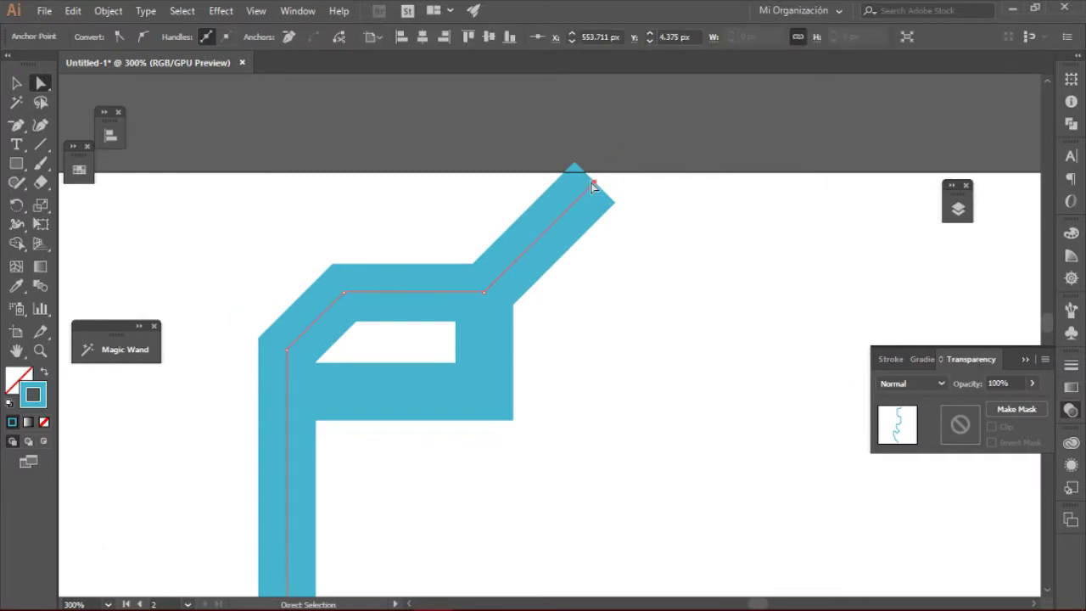
pyautogui.scroll(-5, 642, 142)
pyautogui.scroll(5, 441, 322)
pyautogui.moveTo(481, 336)
pyautogui.mouseDown()
pyautogui.moveTo(440, 385)
pyautogui.moveTo(413, 442)
pyautogui.mouseUp()
# Drag the route so its other end also extends past the artboard.
pyautogui.scroll(-3, 444, 432)
pyautogui.press('v')
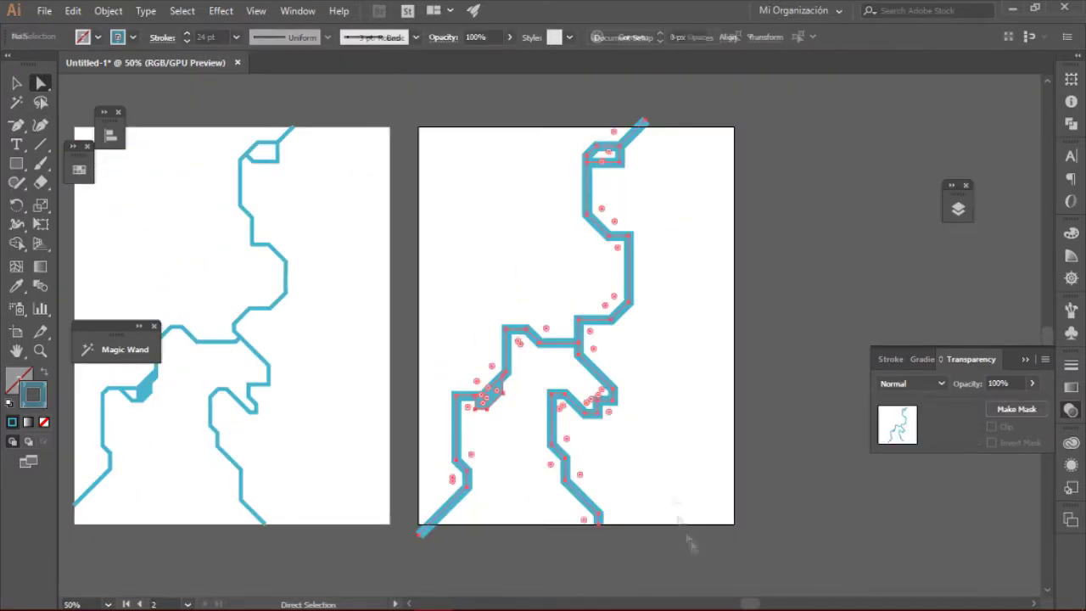
pyautogui.scroll(-3, 543, 373)
pyautogui.moveTo(547, 372); pyautogui.dragTo(547, 191)
pyautogui.scroll(3, 548, 412)
pyautogui.click(548, 412)
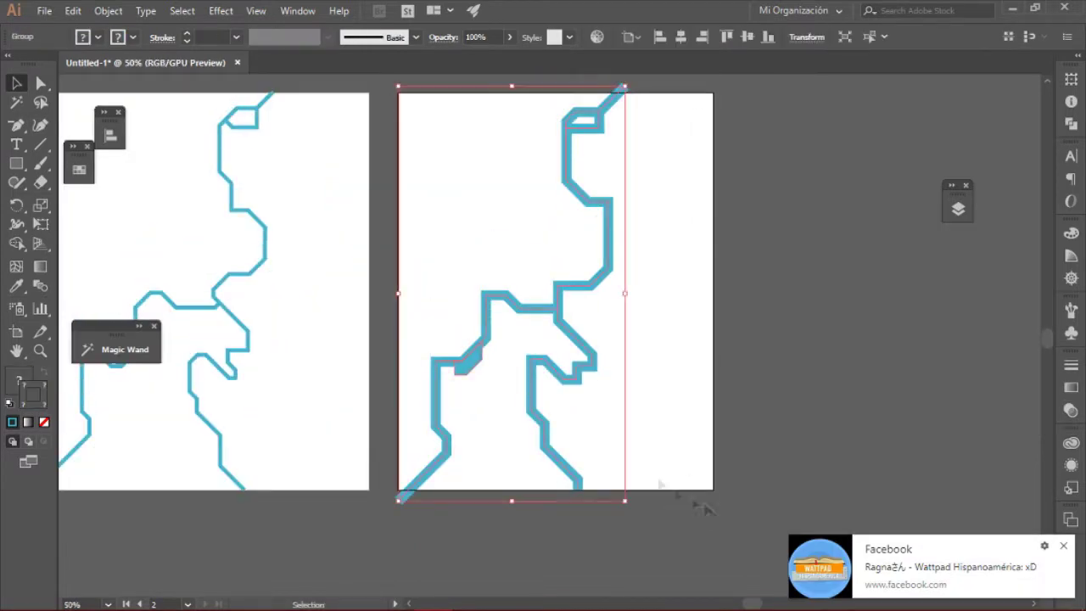
pyautogui.press('a')
pyautogui.click(554, 139)
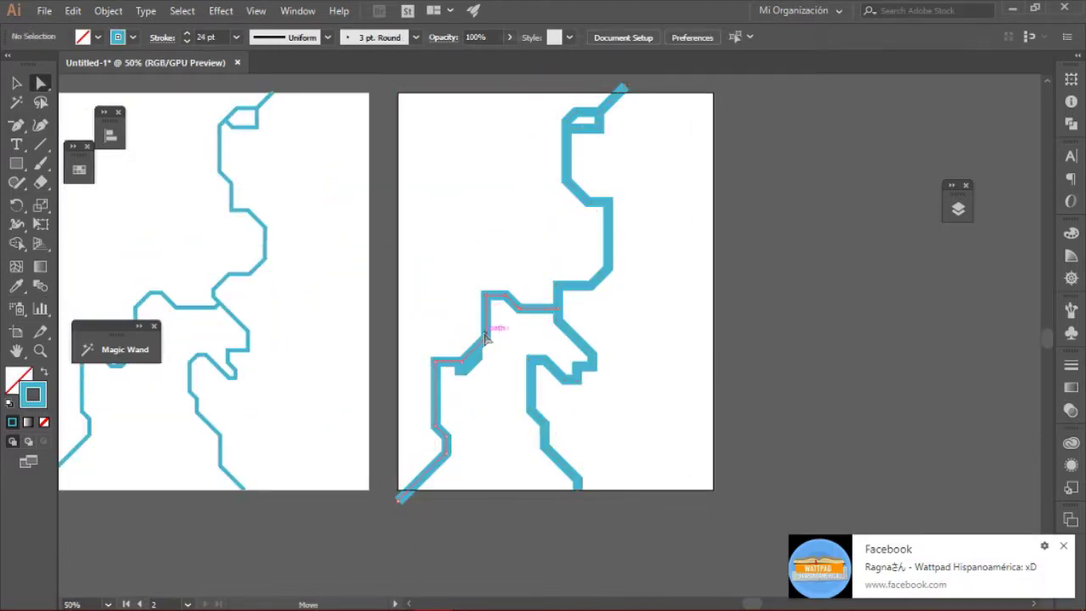
# Enter the route group and round its sharp corners with the Direct Selection tool.
pyautogui.click(510, 299)
pyautogui.doubleClick(559, 308)
pyautogui.press('a')
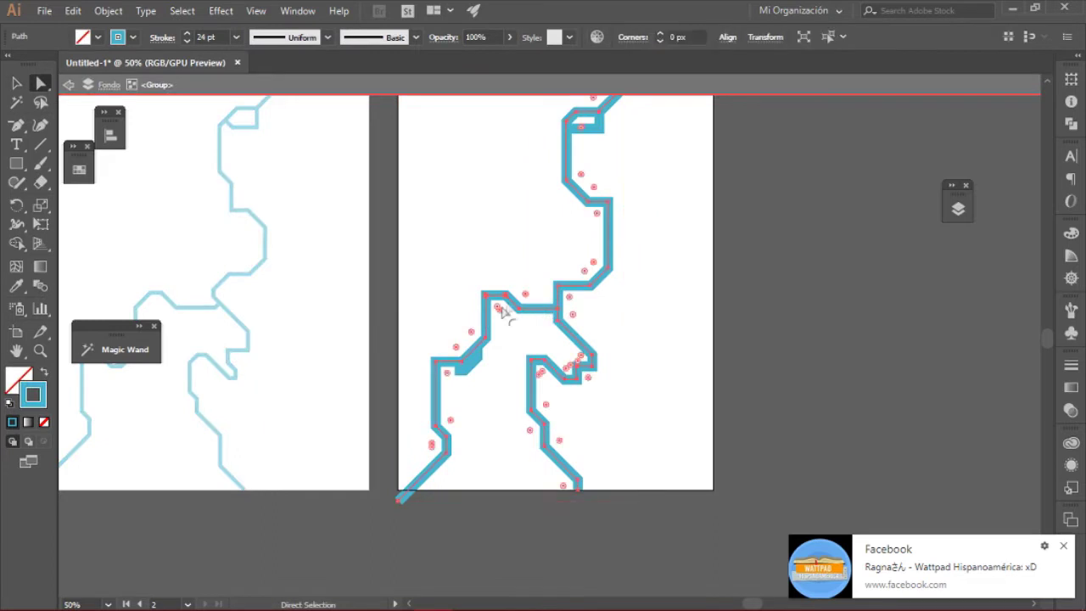
pyautogui.moveTo(560, 309); pyautogui.dragTo(472, 227)
pyautogui.click(494, 212)
pyautogui.scroll(1, 589, 268)
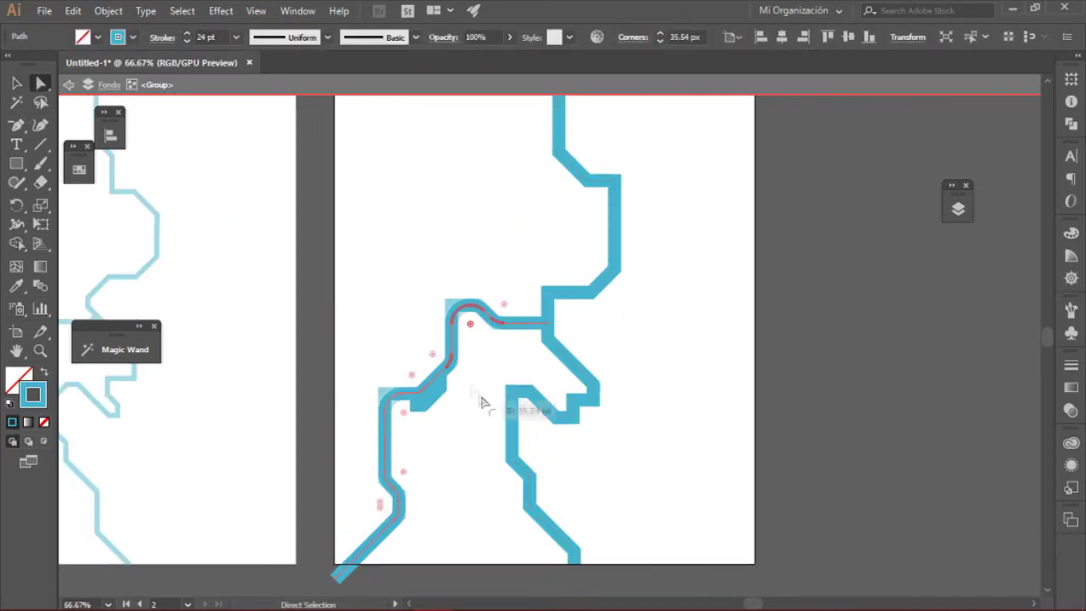
pyautogui.click(571, 299)
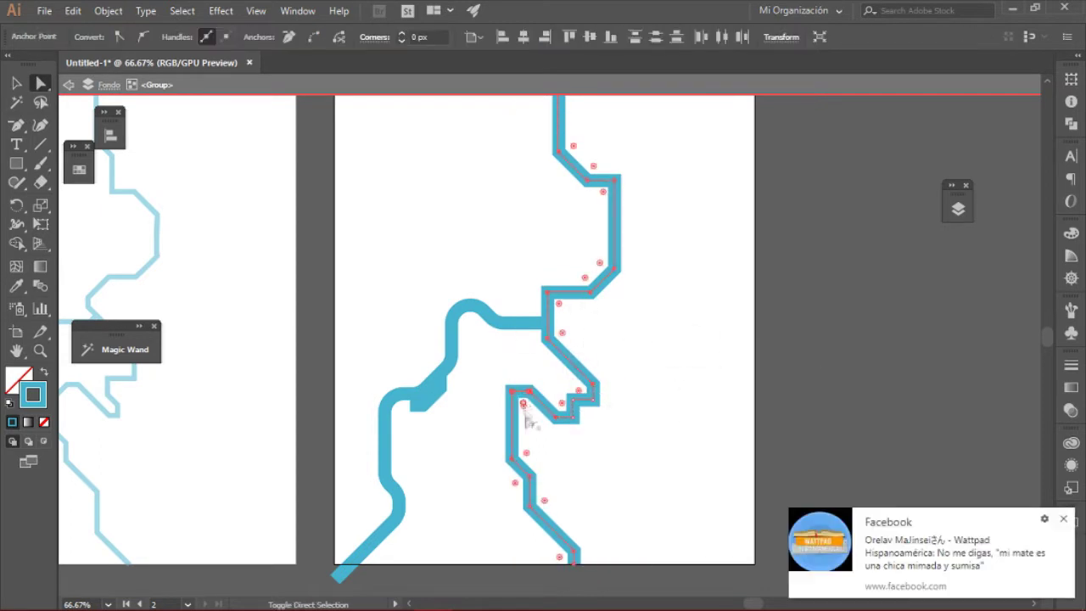
pyautogui.moveTo(575, 326); pyautogui.dragTo(486, 161)
pyautogui.keyDown('alt'); pyautogui.scroll(2, 591, 445); pyautogui.keyUp('alt')
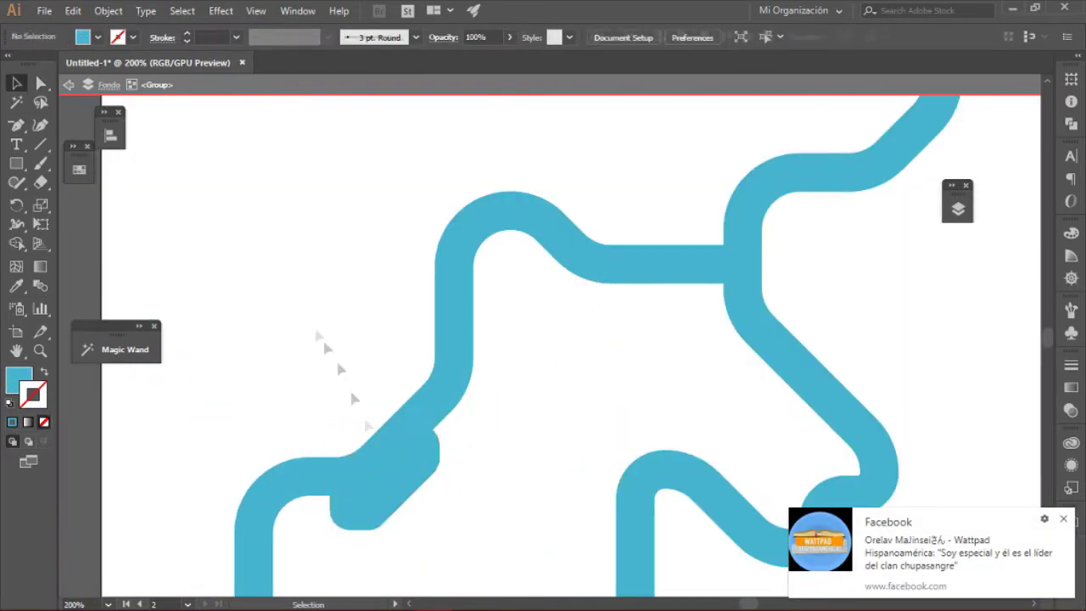
# Round the notch shape's corners and nudge its corner anchor up and to the right.
pyautogui.moveTo(424, 459); pyautogui.dragTo(467, 379)
pyautogui.keyDown('alt'); pyautogui.scroll(1, 446, 419); pyautogui.keyUp('alt')
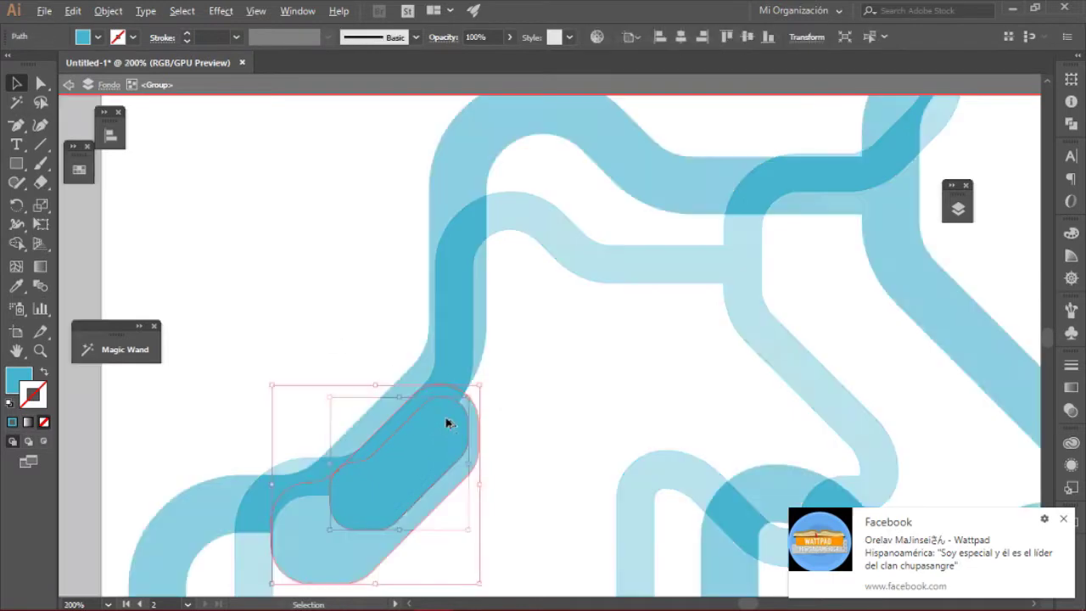
pyautogui.moveTo(476, 335); pyautogui.dragTo(488, 320)
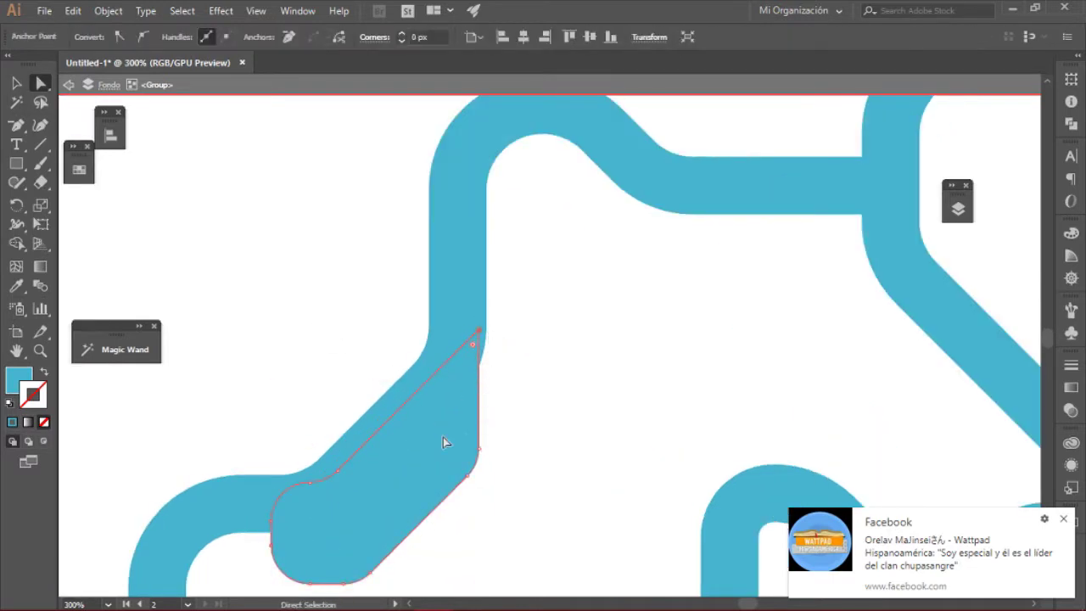
pyautogui.click(509, 403)
# Check the reshaped notch and river diagonal by selecting their anchors in turn.
pyautogui.scroll(2, 486, 361)
pyautogui.click(471, 535)
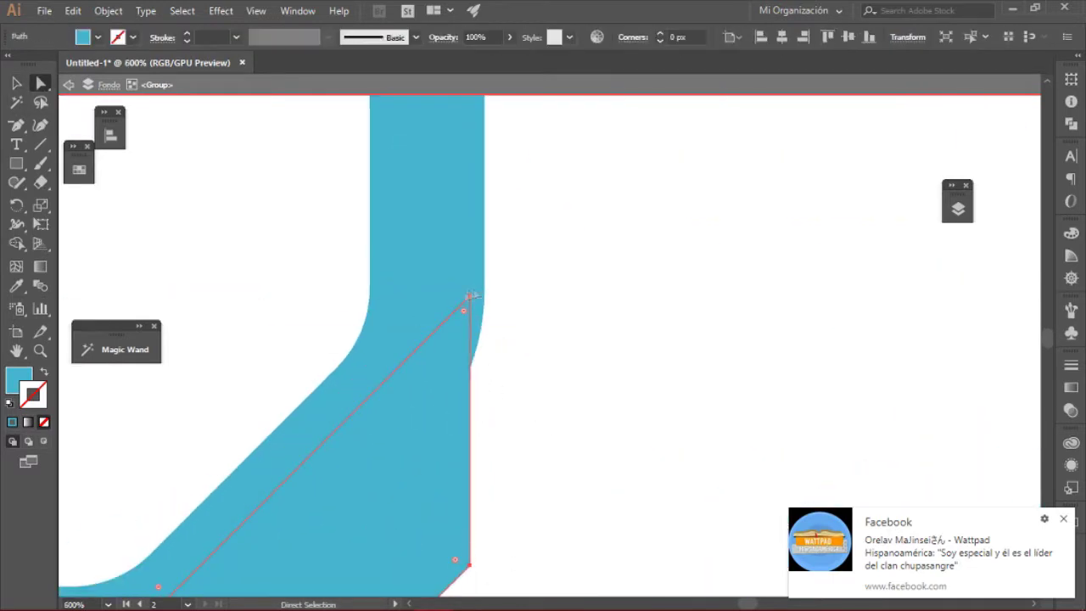
pyautogui.scroll(-3, 254, 424)
pyautogui.click(164, 487)
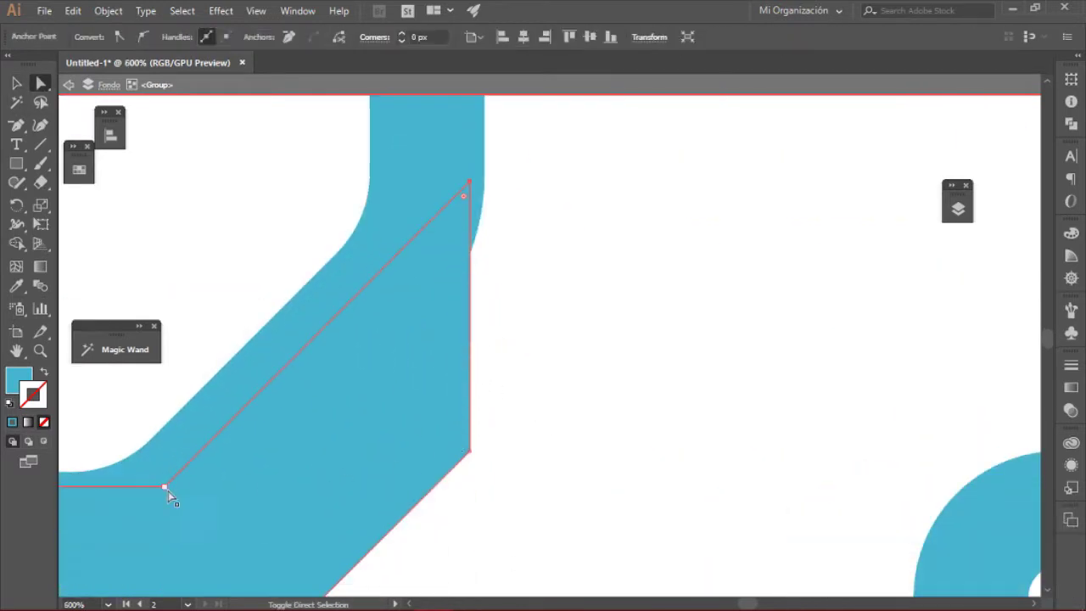
pyautogui.click(484, 407)
pyautogui.click(478, 438)
pyautogui.click(543, 429)
pyautogui.scroll(-3, 543, 424)
pyautogui.click(386, 477)
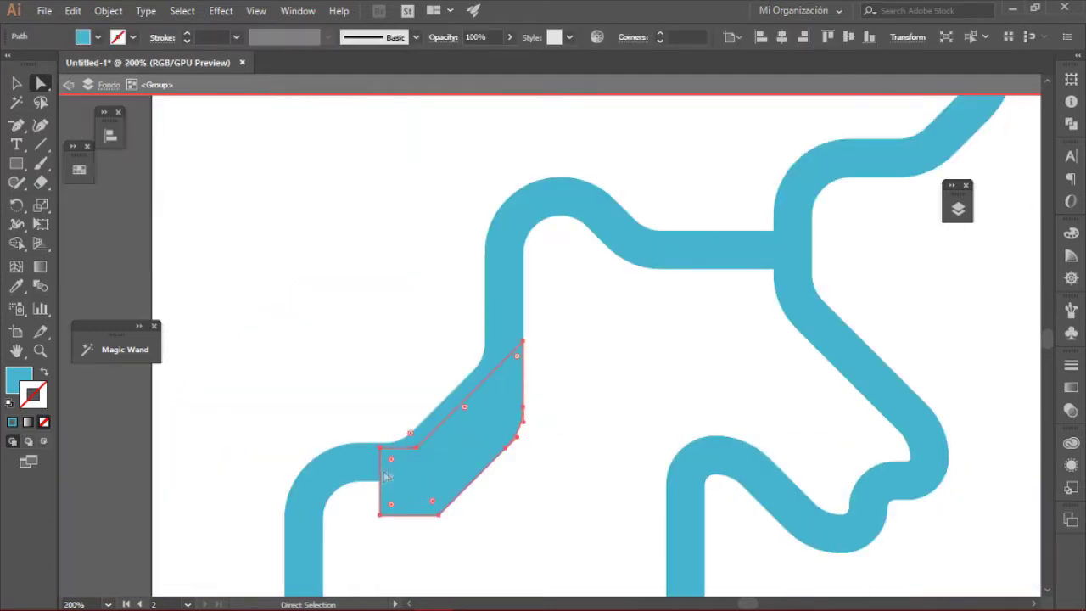
pyautogui.click(413, 447)
pyautogui.click(553, 461)
pyautogui.scroll(-5, 553, 461)
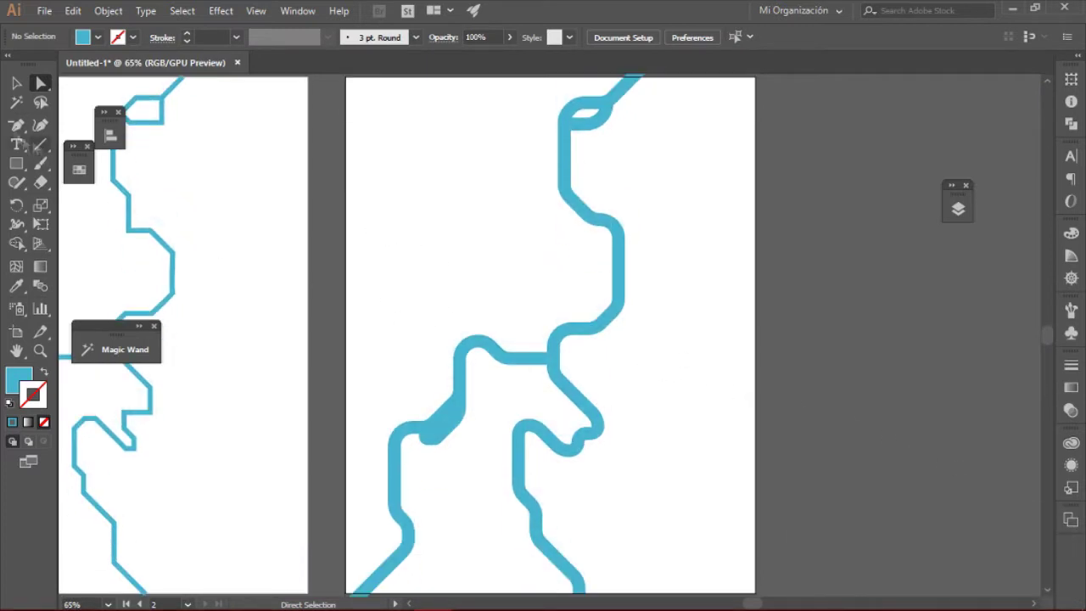
# Pick a new fill colour in the Color Picker and try a test brush stroke, then undo it.
pyautogui.click(41, 164)
pyautogui.doubleClick(19, 379)
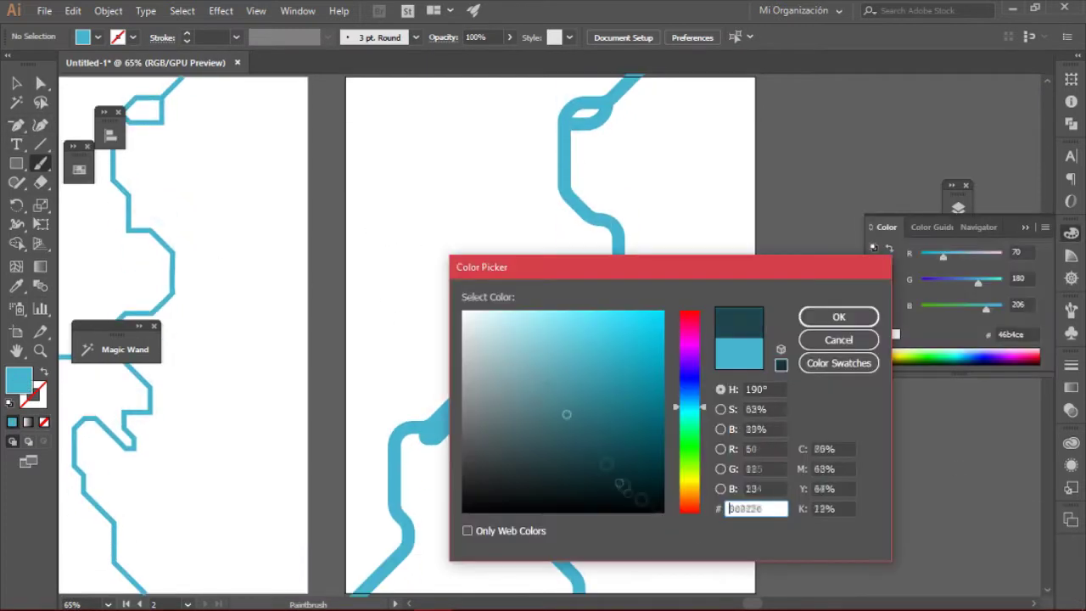
pyautogui.click(475, 585)
pyautogui.click(836, 315)
pyautogui.moveTo(676, 165); pyautogui.dragTo(675, 237)
pyautogui.hotkey('ctrl', 'z')
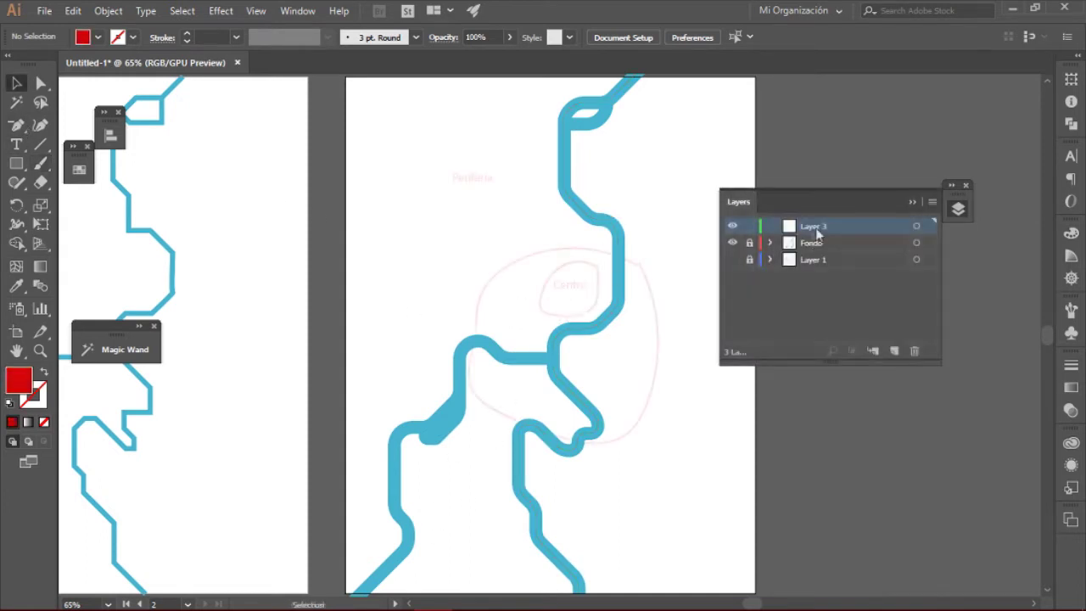
# On Layer 3, set the fill to black and paint a freehand line down through the map.
pyautogui.click(251, 239)
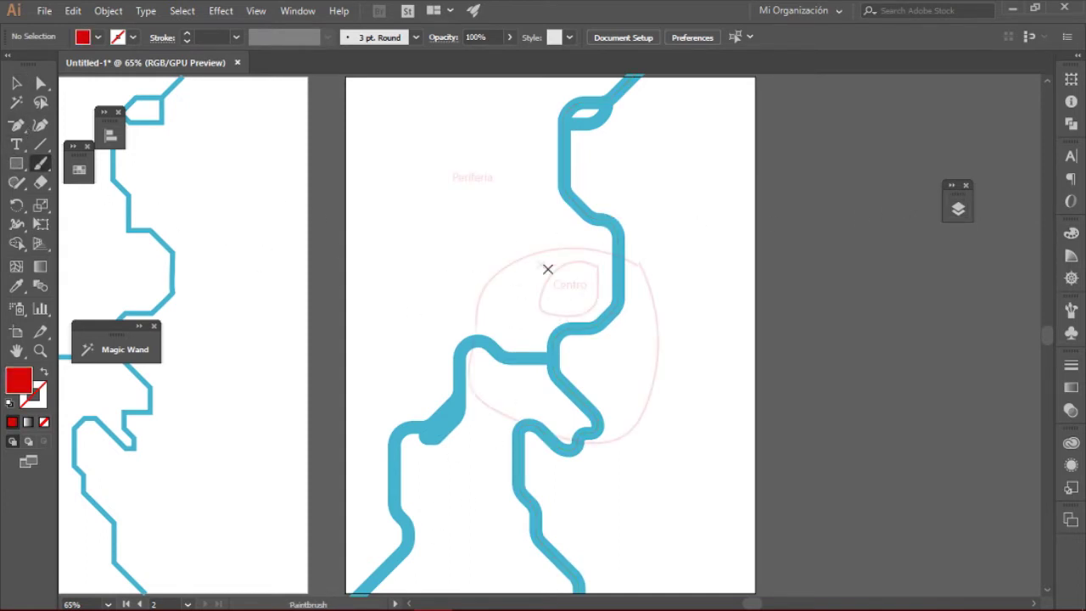
pyautogui.doubleClick(18, 379)
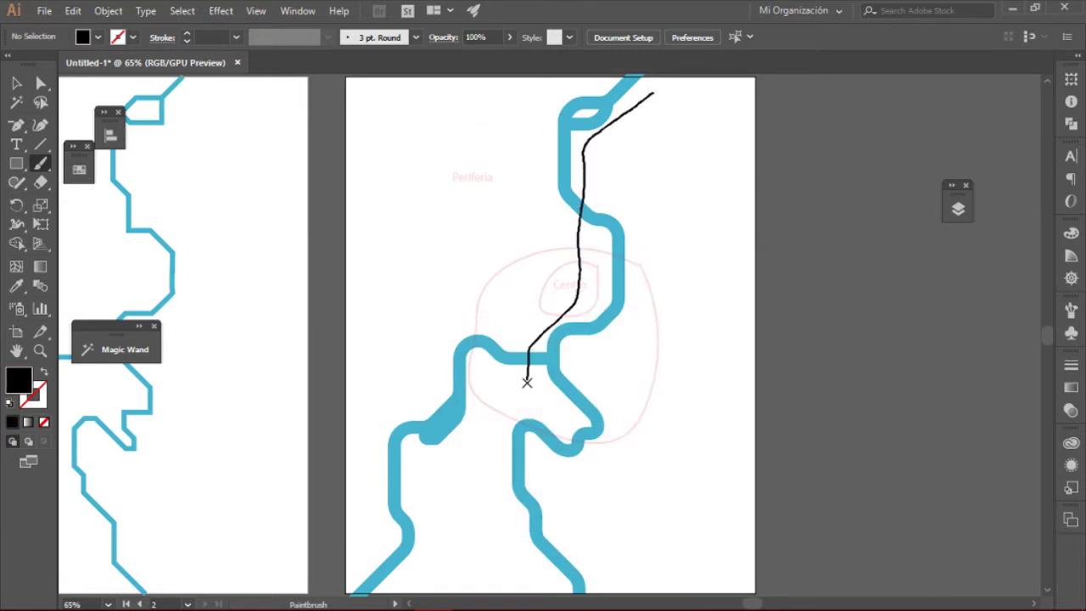
pyautogui.moveTo(427, 516); pyautogui.dragTo(435, 550)
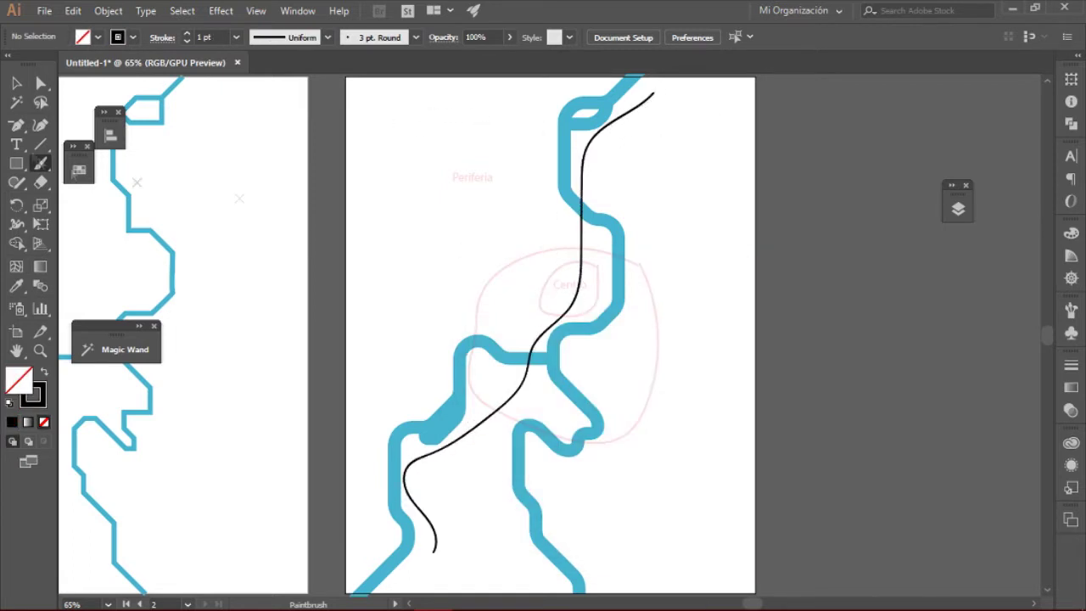
pyautogui.doubleClick(40, 163)
pyautogui.click(551, 403)
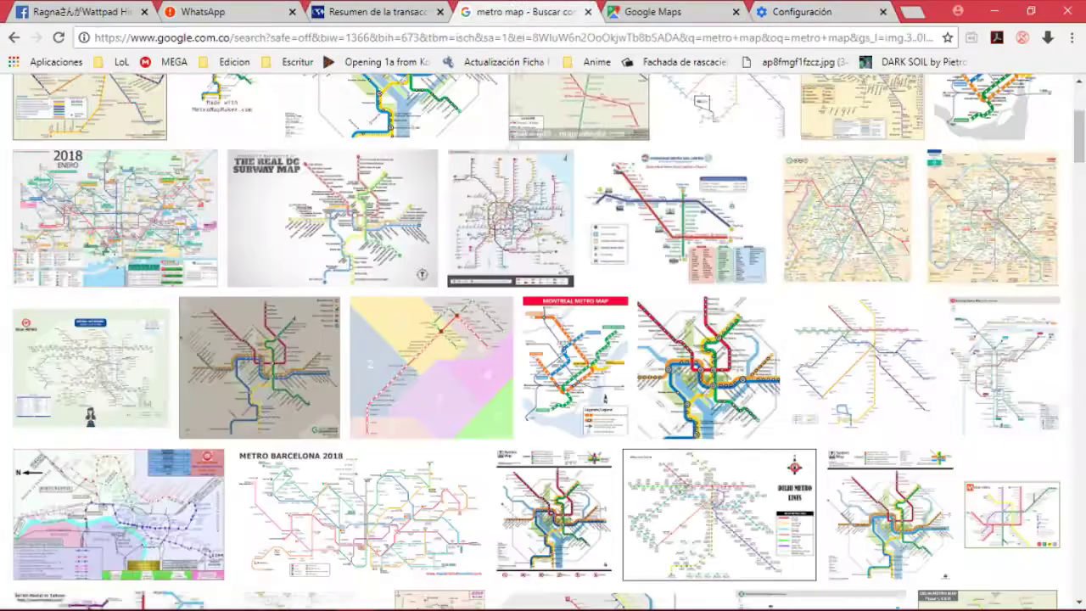
# Search Google Images for 'london metro map'.
pyautogui.scroll(10, 543, 339)
pyautogui.click(320, 111)
pyautogui.write('london metro map')
pyautogui.press('Return')
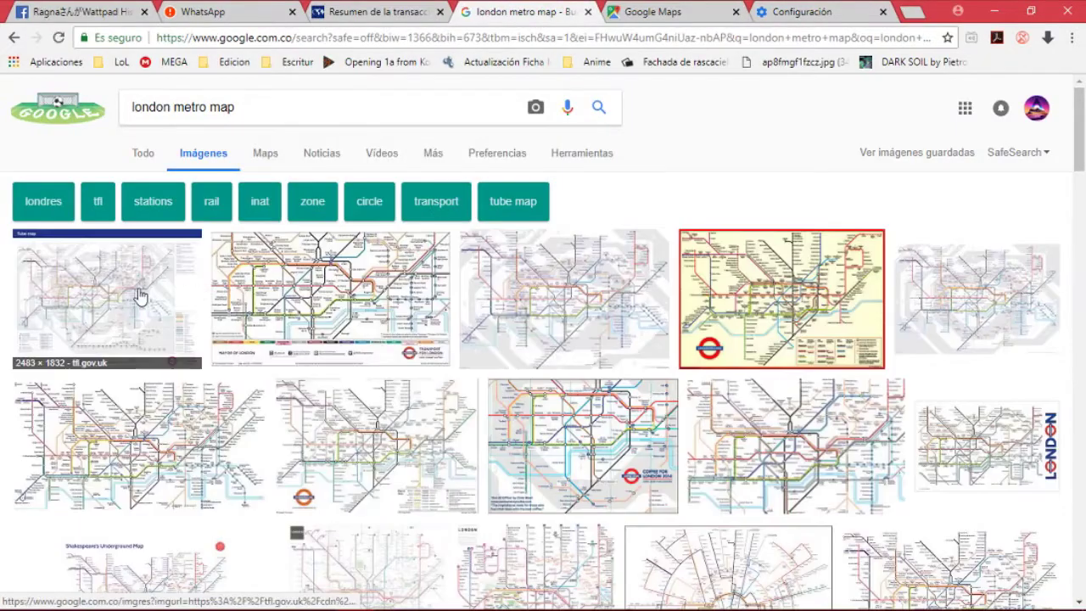
# Open the Transport for London tube map result in a new browser tab.
pyautogui.click(106, 297)
pyautogui.rightClick(425, 297)
pyautogui.click(458, 306)
pyautogui.rightClick(393, 322)
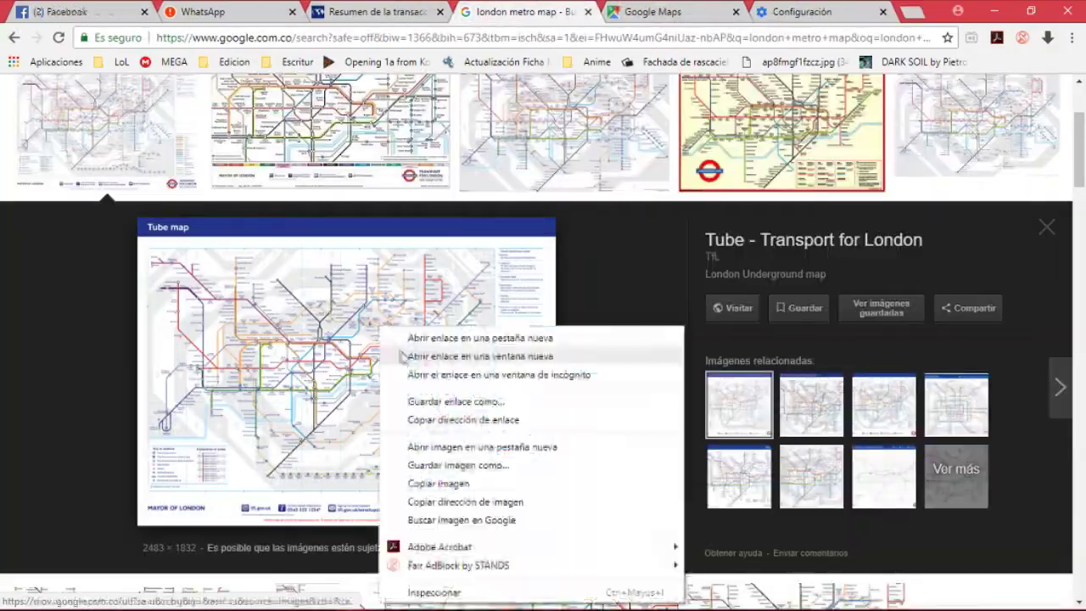
pyautogui.click(441, 447)
pyautogui.hotkey('ctrl', 'Tab')
# View the tube map at full size and zoom into central London.
pyautogui.click(417, 429)
pyautogui.scroll(-5, 416, 429)
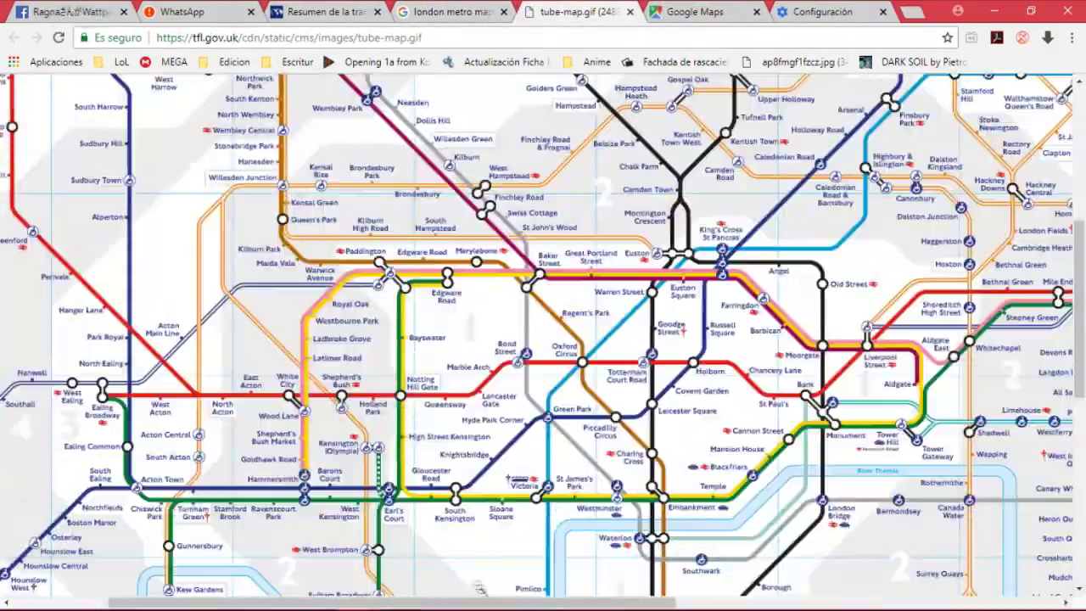
pyautogui.hscroll(5, 458, 416)
pyautogui.click(493, 408)
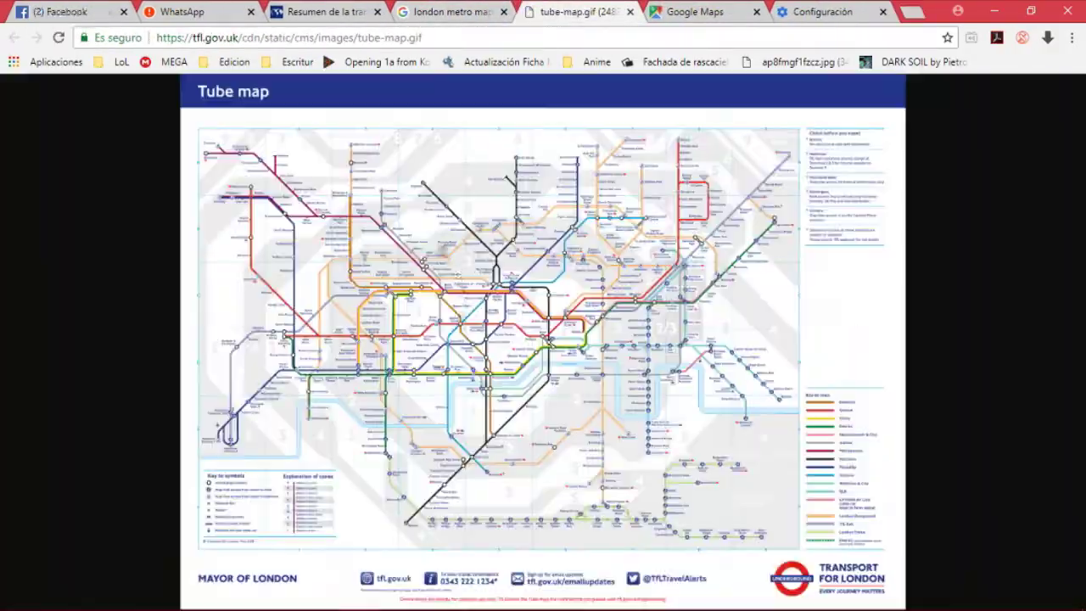
pyautogui.click(495, 408)
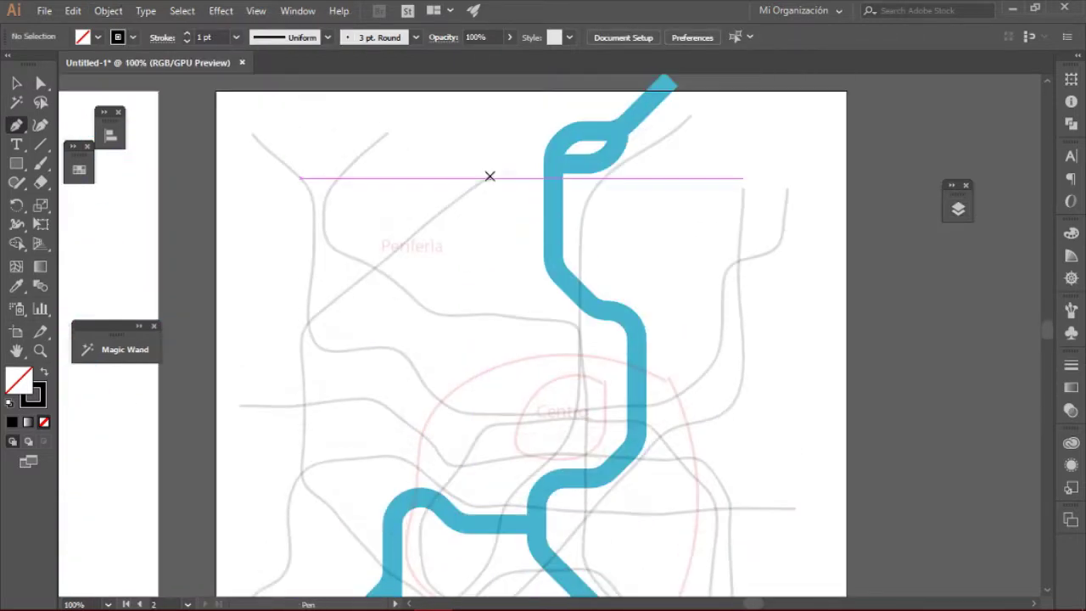
# Draw the first angular metro line ending at the top right and give it a 3 pt stroke.
pyautogui.click(490, 176)
pyautogui.click(302, 358)
pyautogui.click(303, 474)
pyautogui.scroll(-2, 302, 473)
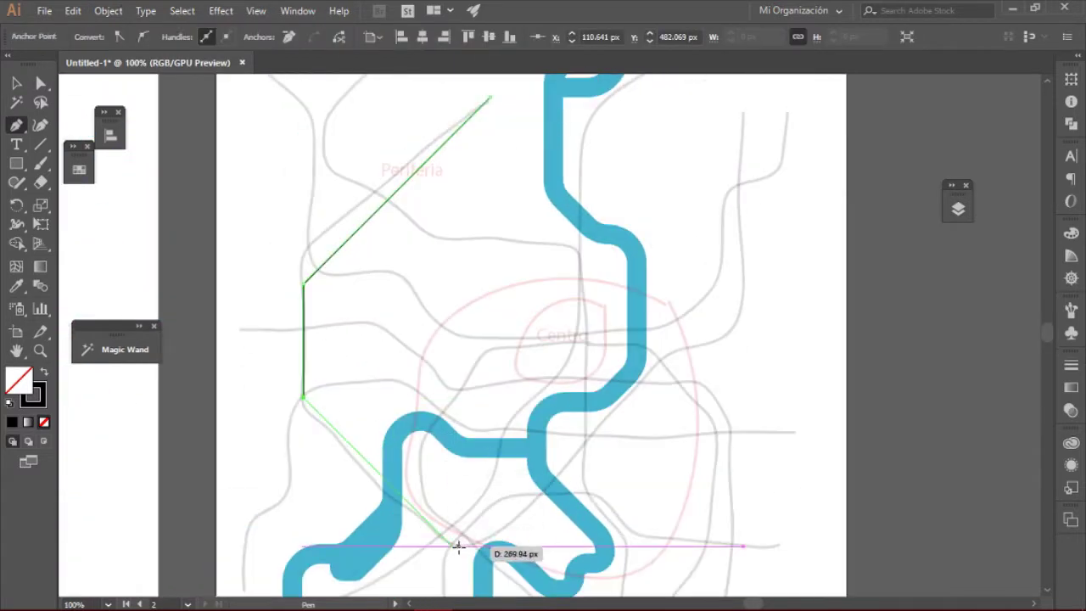
pyautogui.click(456, 545)
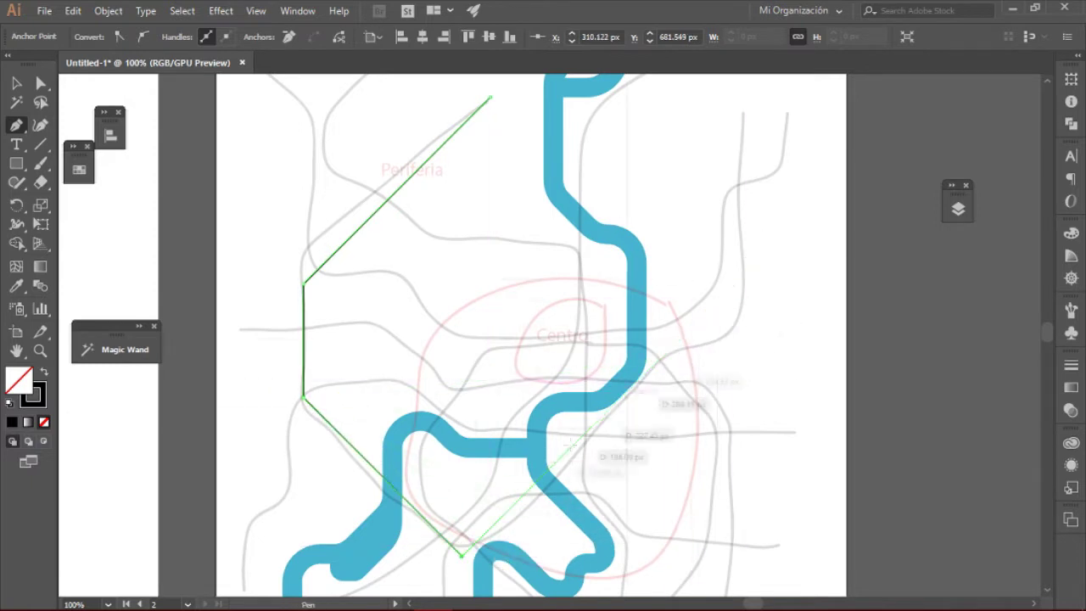
pyautogui.hotkey('ctrl', 'z')
pyautogui.click(668, 352)
pyautogui.click(735, 352)
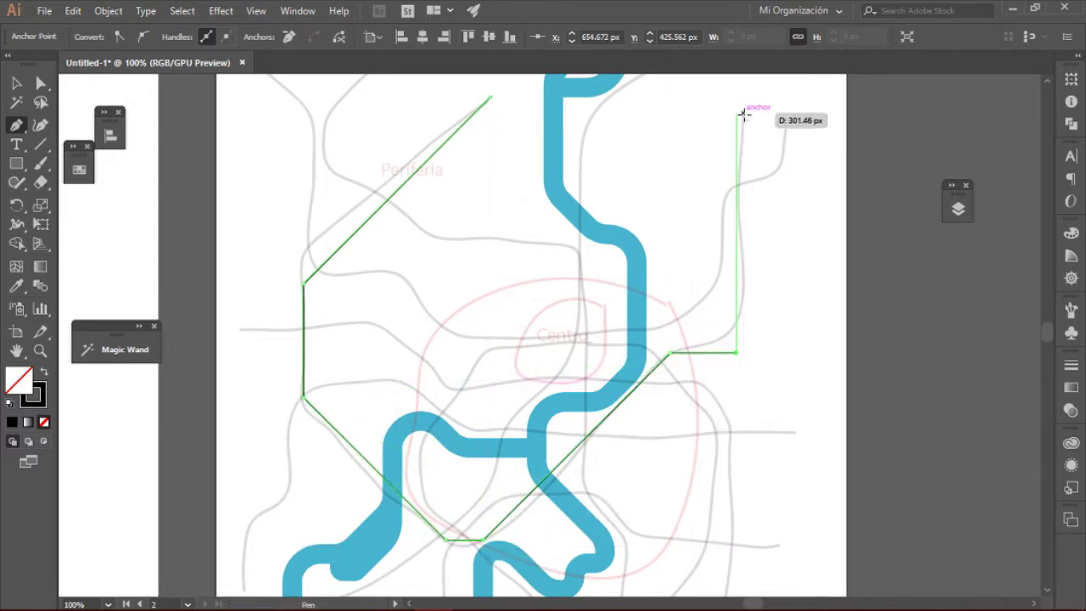
pyautogui.click(735, 98)
pyautogui.keyDown('ctrl'); pyautogui.click(431, 235); pyautogui.keyUp('ctrl')
pyautogui.click(387, 199)
pyautogui.click(186, 37)
# Start a second metro line at the top left with a bend heading down and right.
pyautogui.press('p')
pyautogui.scroll(2, 313, 230)
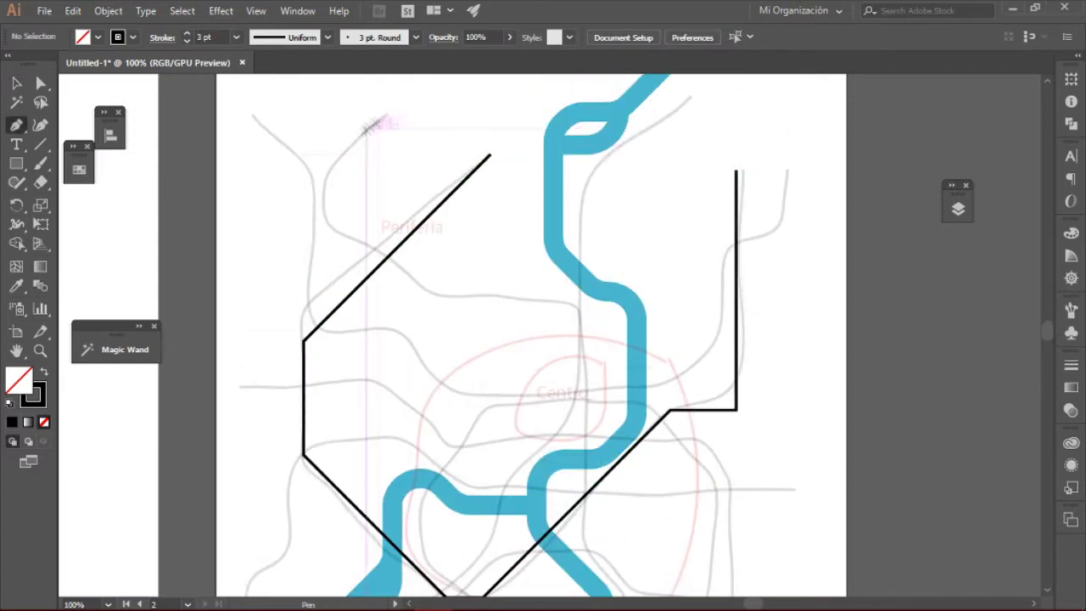
pyautogui.click(387, 114)
pyautogui.click(322, 179)
pyautogui.click(321, 222)
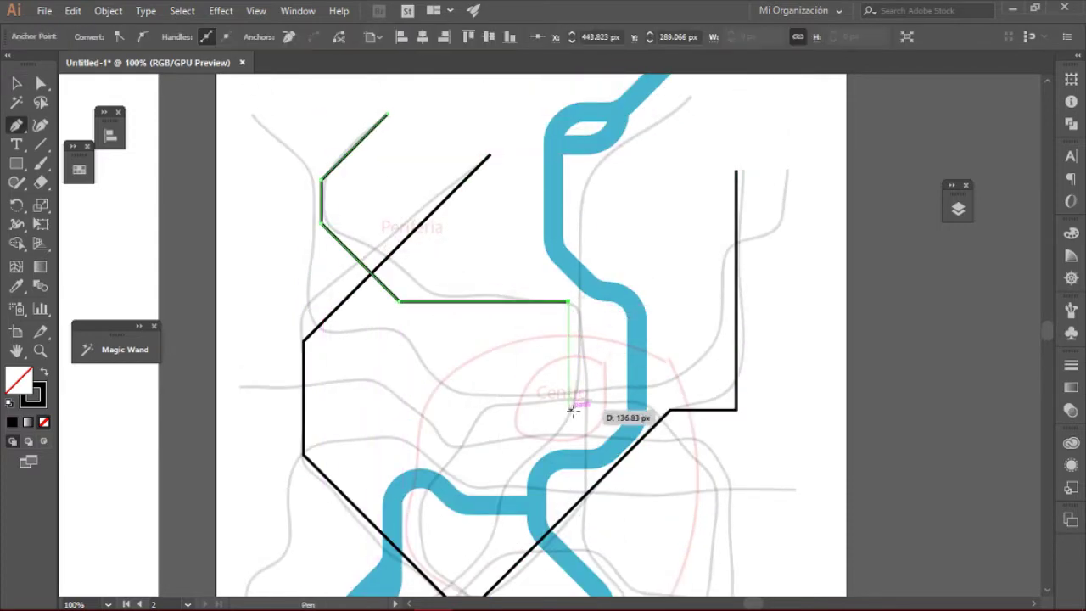
# Continue the second line with a vertical segment and a horizontal stretch.
pyautogui.scroll(-2, 504, 480)
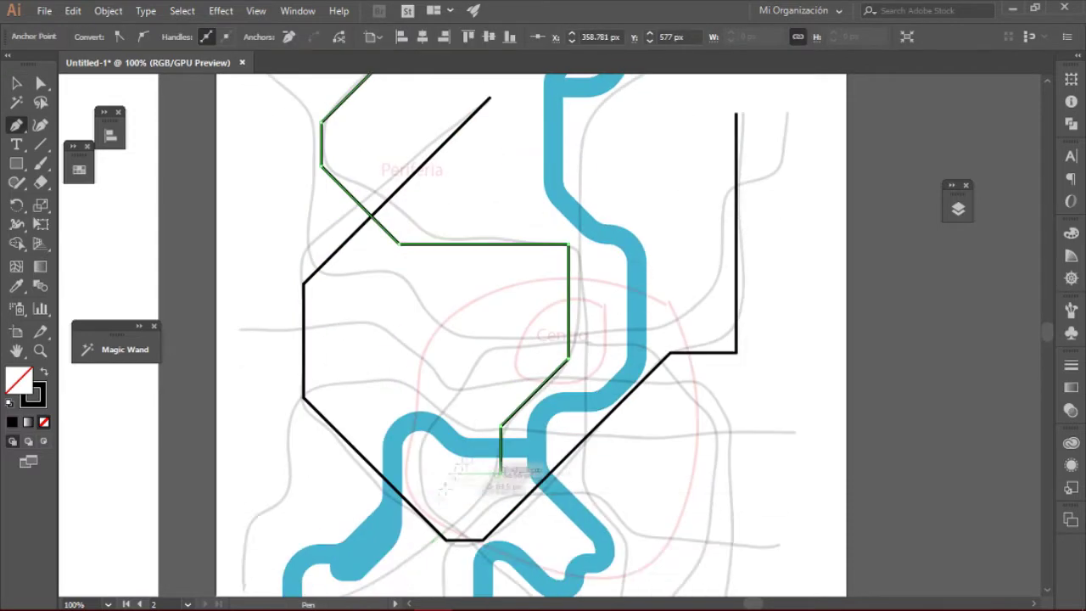
pyautogui.scroll(-1, 475, 492)
pyautogui.scroll(-1, 449, 509)
pyautogui.scroll(2, 600, 248)
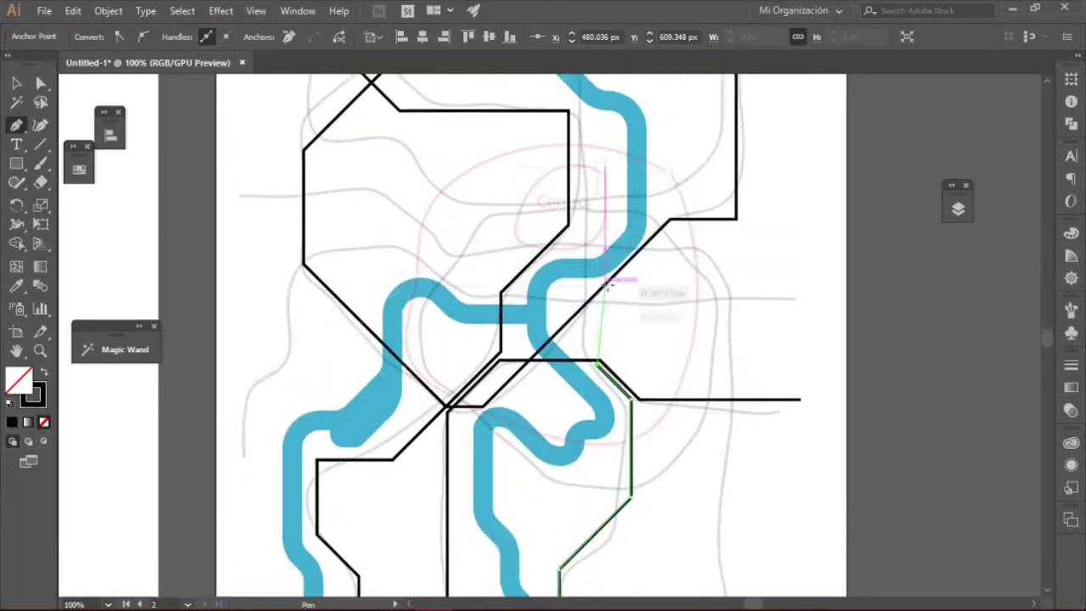
pyautogui.scroll(1, 608, 236)
pyautogui.scroll(2, 611, 212)
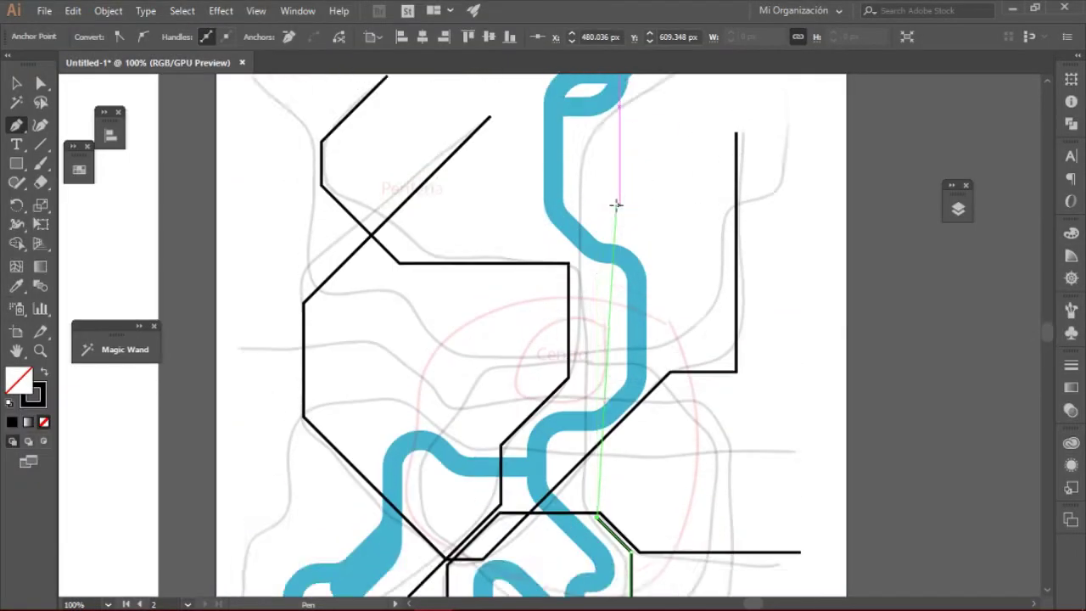
pyautogui.scroll(1, 598, 182)
pyautogui.click(596, 174)
pyautogui.scroll(2, 678, 163)
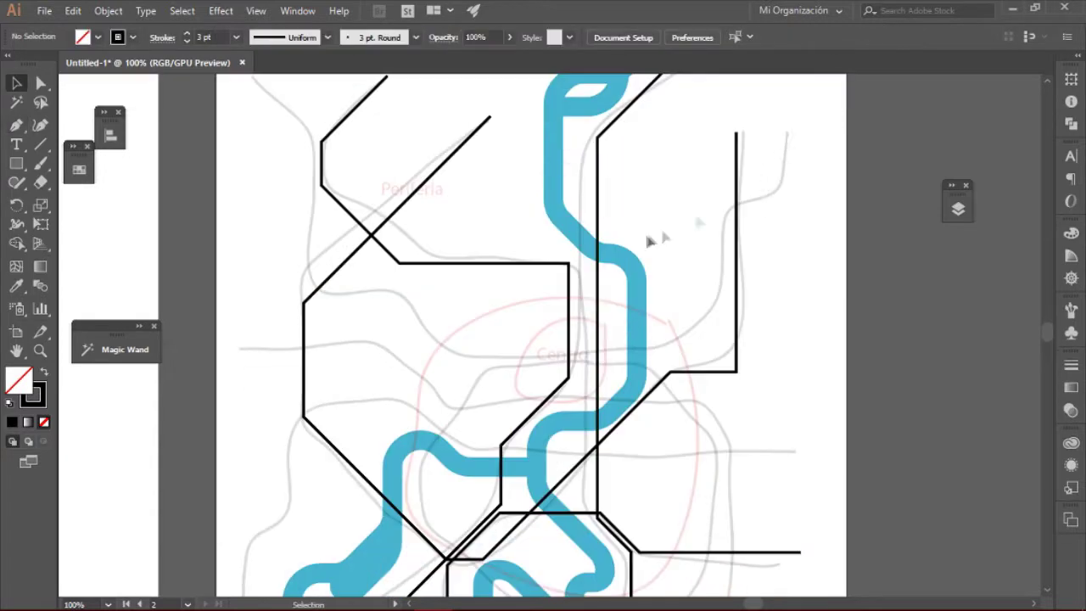
pyautogui.click(793, 178)
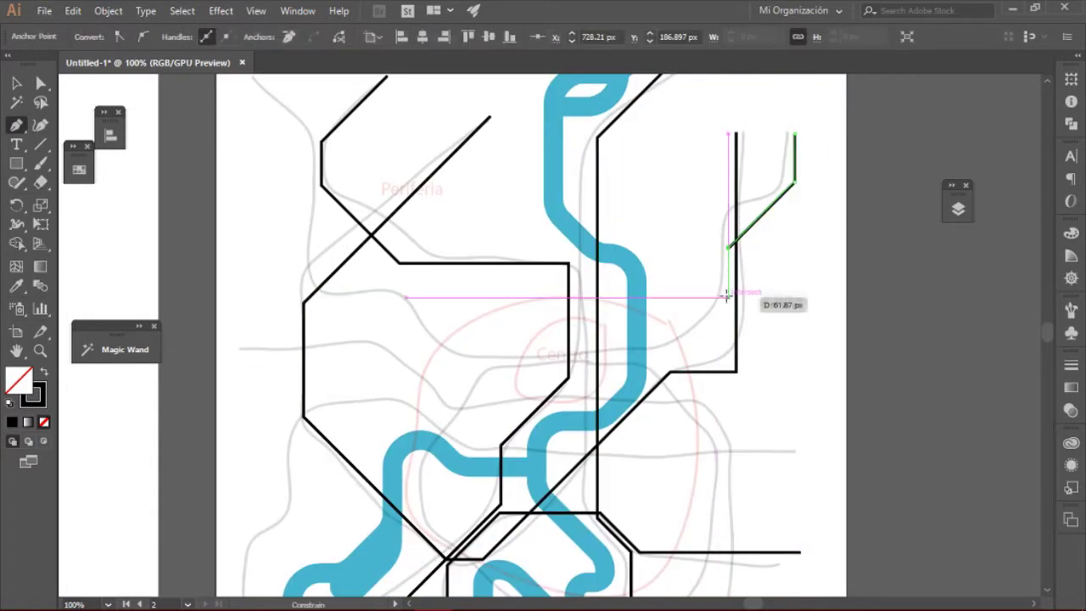
pyautogui.click(676, 350)
pyautogui.click(458, 350)
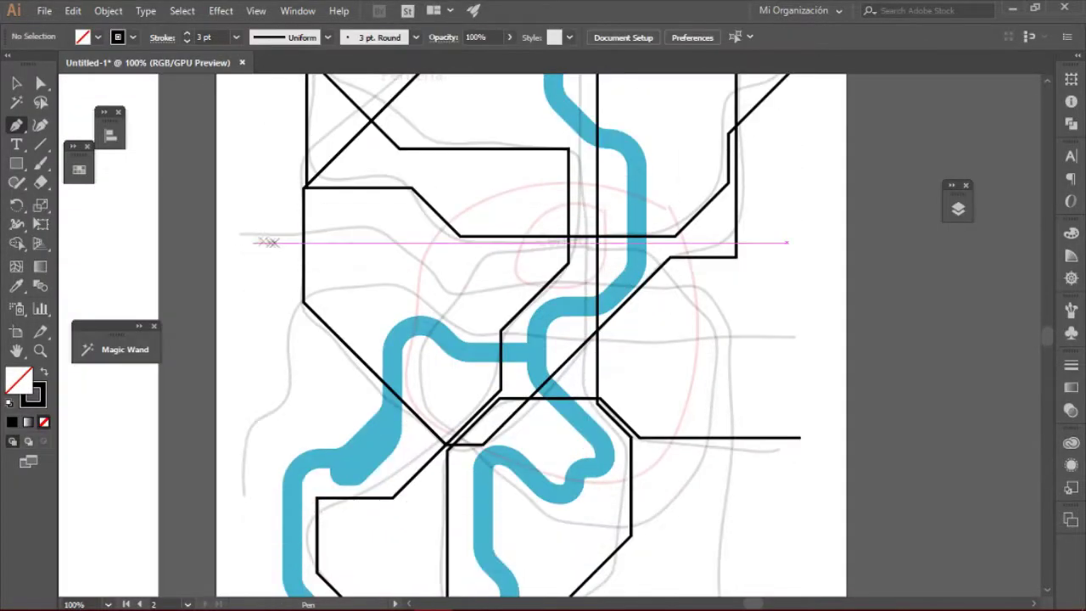
# Draw a horizontal metro line on the left that bends diagonally downward.
pyautogui.click(241, 234)
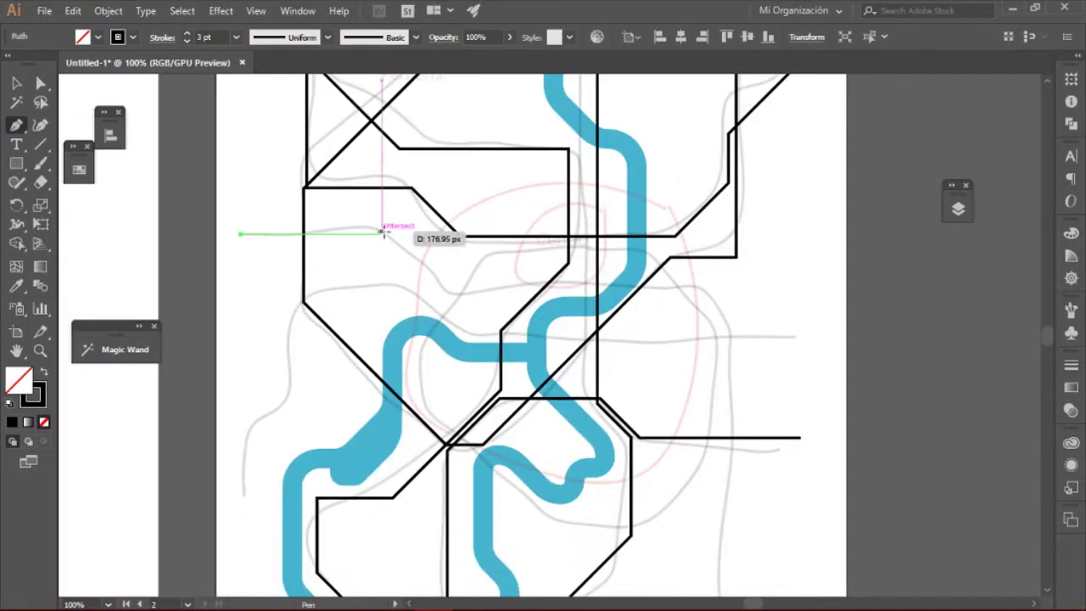
pyautogui.click(383, 234)
pyautogui.click(436, 291)
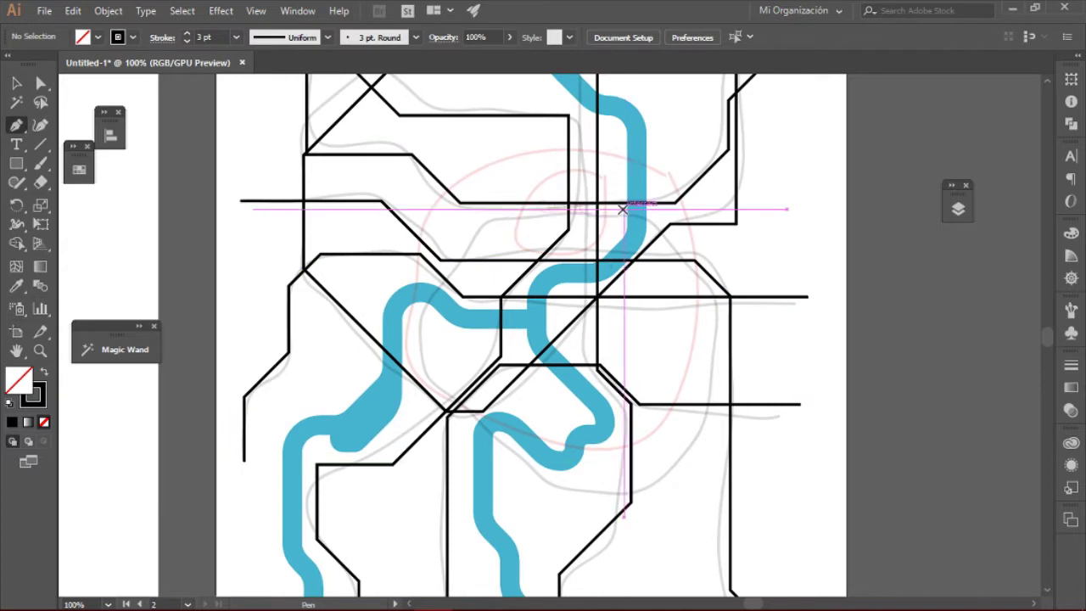
pyautogui.click(490, 209)
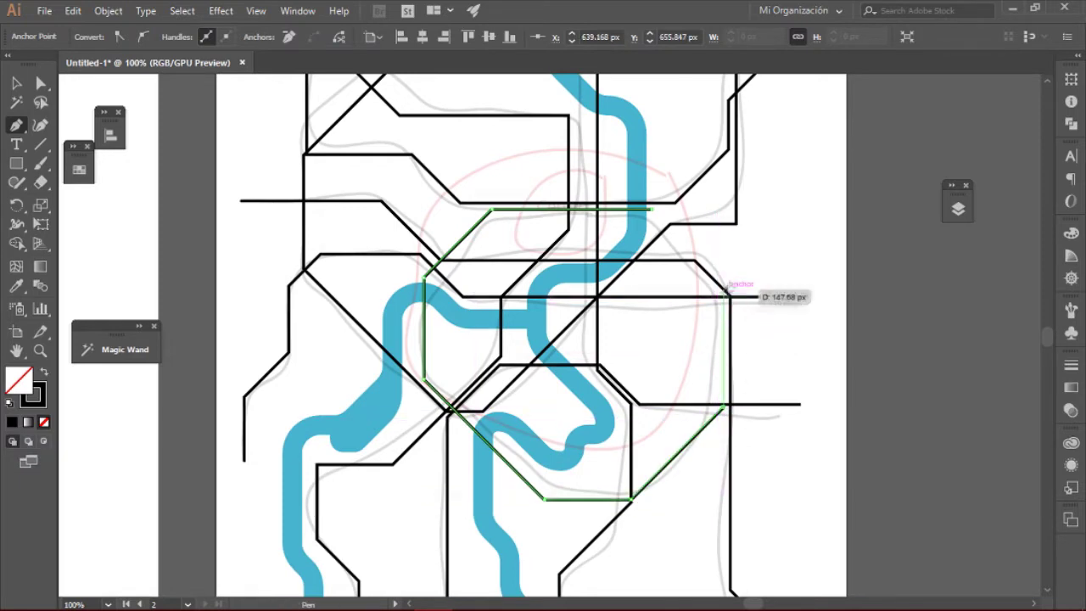
pyautogui.scroll(10, 725, 288)
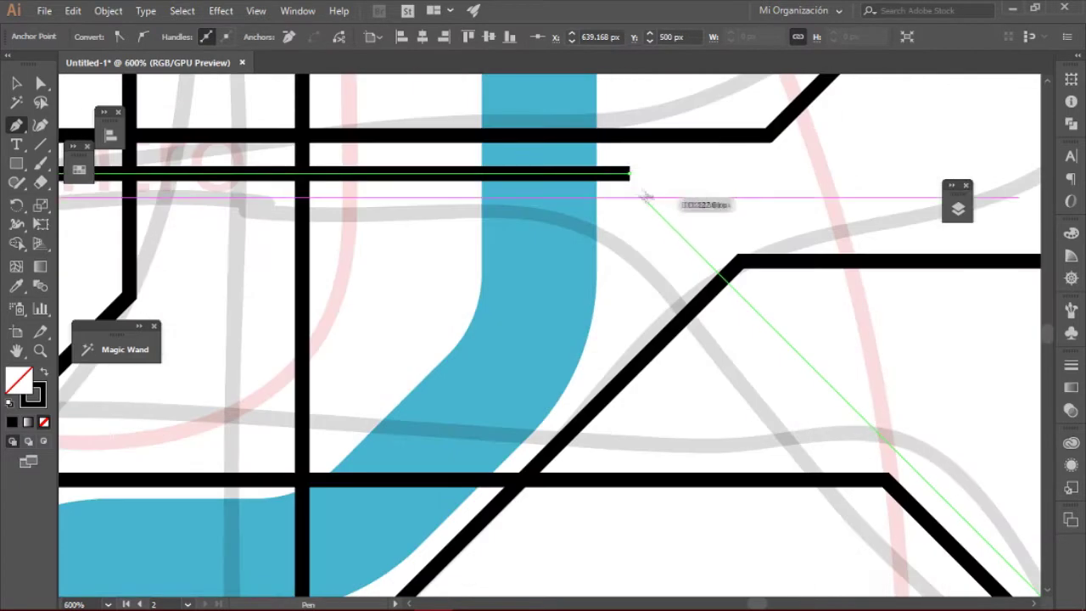
# Snap the horizontal bar's end onto the diagonal's top anchor and join them with Object > Path > Join.
pyautogui.press('v')
pyautogui.press('a')
pyautogui.moveTo(618, 166)
pyautogui.mouseDown()
pyautogui.moveTo(637, 218)
pyautogui.moveTo(591, 166)
pyautogui.mouseUp()
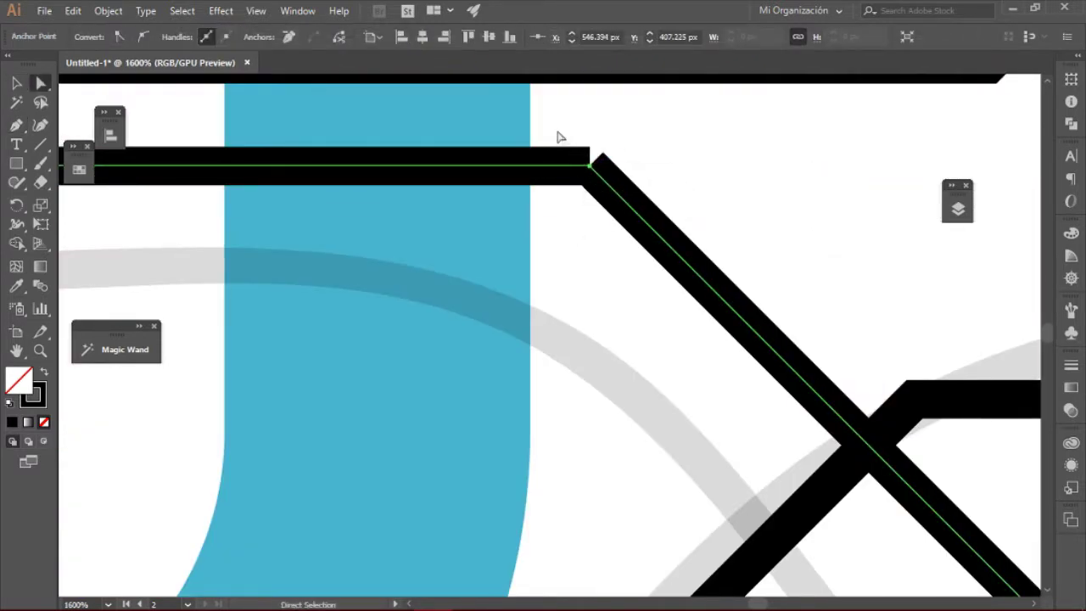
pyautogui.click(108, 10)
pyautogui.click(399, 364)
pyautogui.click(557, 271)
# Select all the metro lines and thicken their stroke to 6 pt.
pyautogui.hotkey('ctrl', '0')
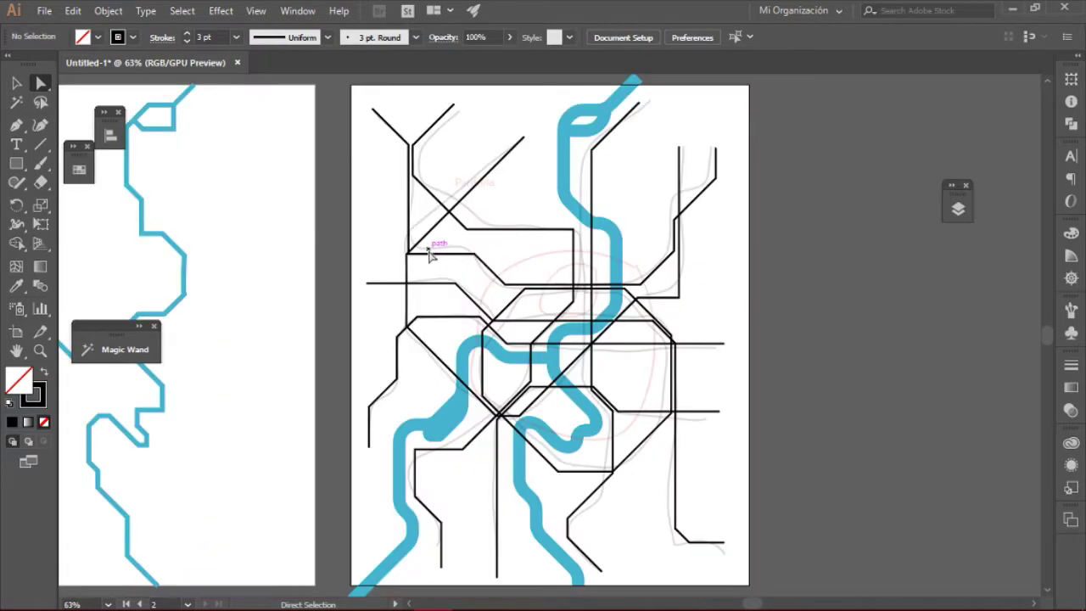
pyautogui.hotkey('ctrl', 'a')
pyautogui.press('v')
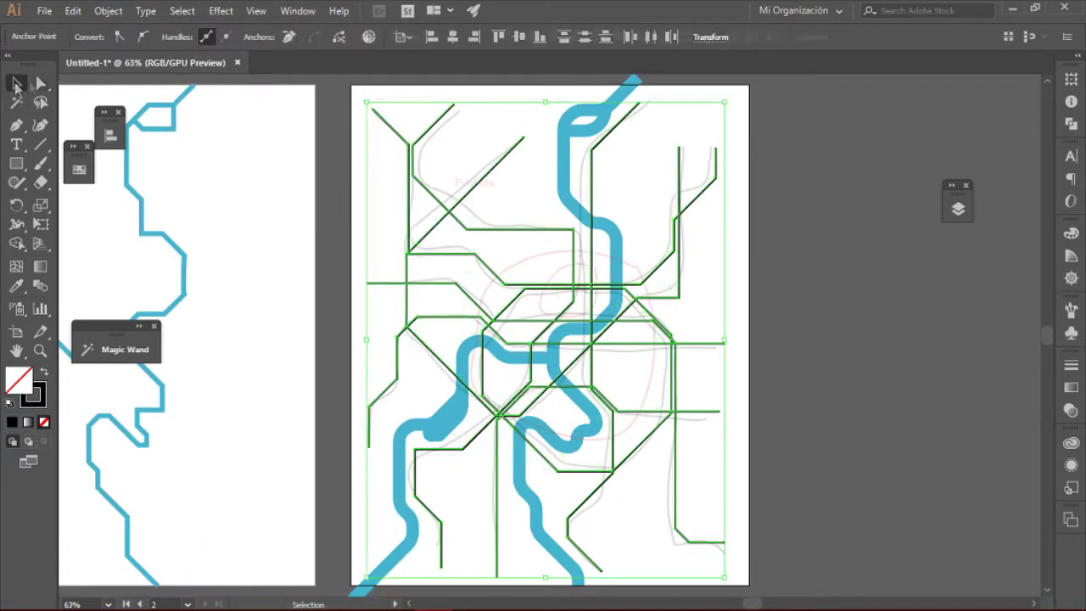
pyautogui.click(339, 175)
pyautogui.click(415, 163)
pyautogui.hotkey('ctrl', '1')
pyautogui.hotkey('ctrl', '+')
pyautogui.hotkey('ctrl', '+')
pyautogui.click(188, 34)
pyautogui.click(188, 33)
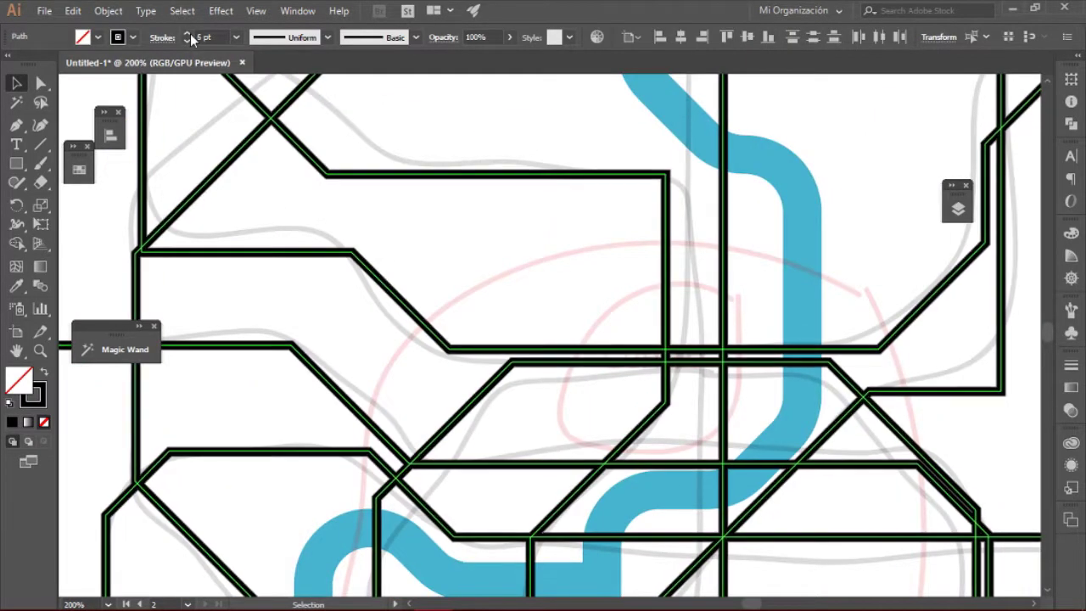
pyautogui.click(188, 34)
pyautogui.click(290, 188)
pyautogui.hotkey('ctrl', '-')
pyautogui.hotkey('ctrl', '-')
pyautogui.hotkey('ctrl', '-')
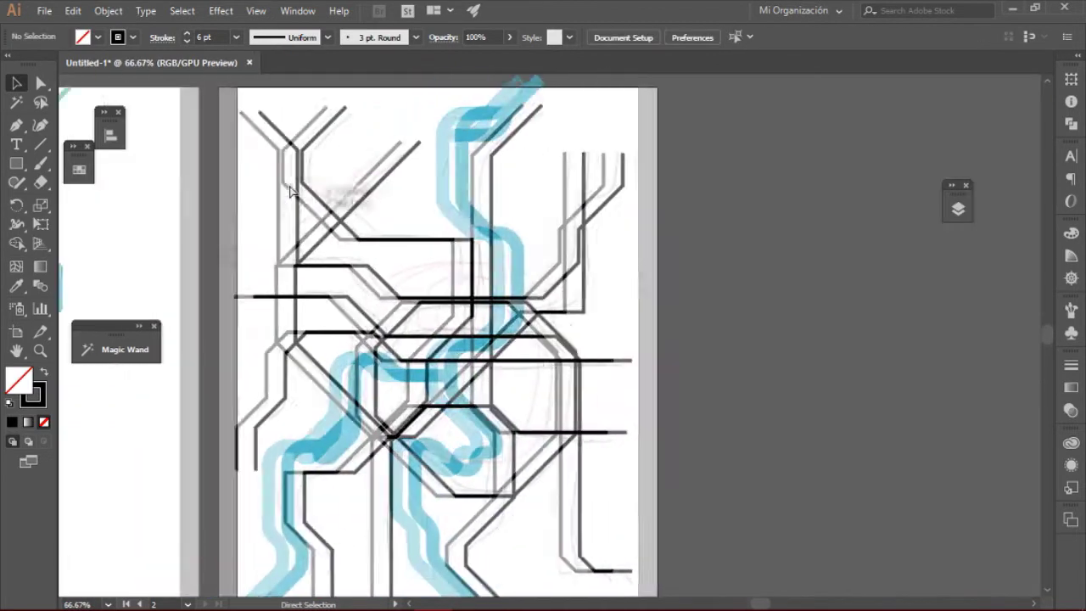
# Select every line anchor and drag the Live Corner widget to round all the bends.
pyautogui.press('a')
pyautogui.hotkey('ctrl', 'a')
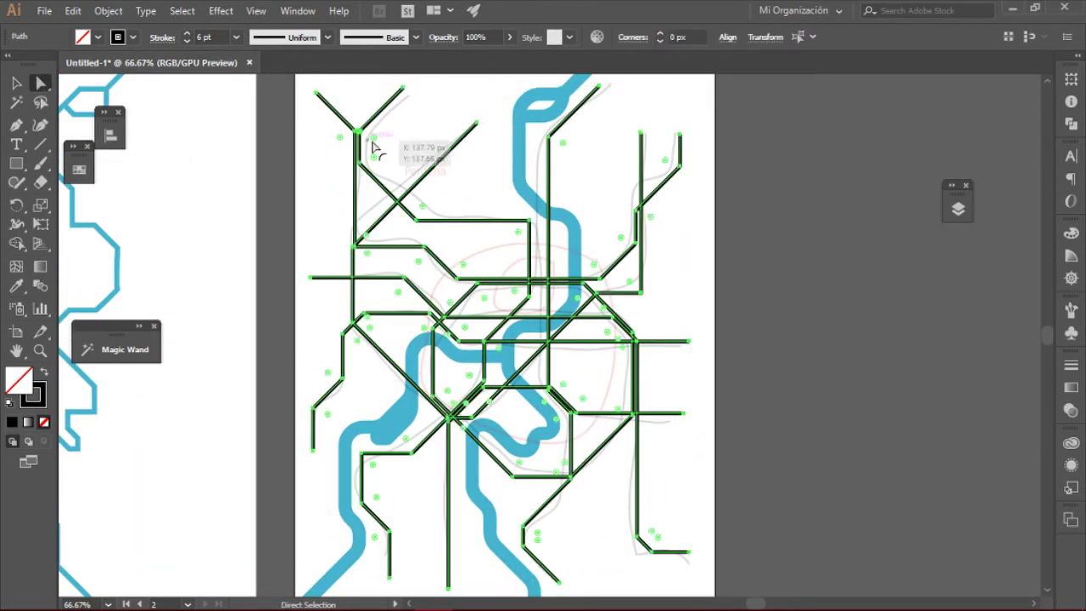
pyautogui.moveTo(370, 145); pyautogui.dragTo(739, 247)
pyautogui.click(739, 247)
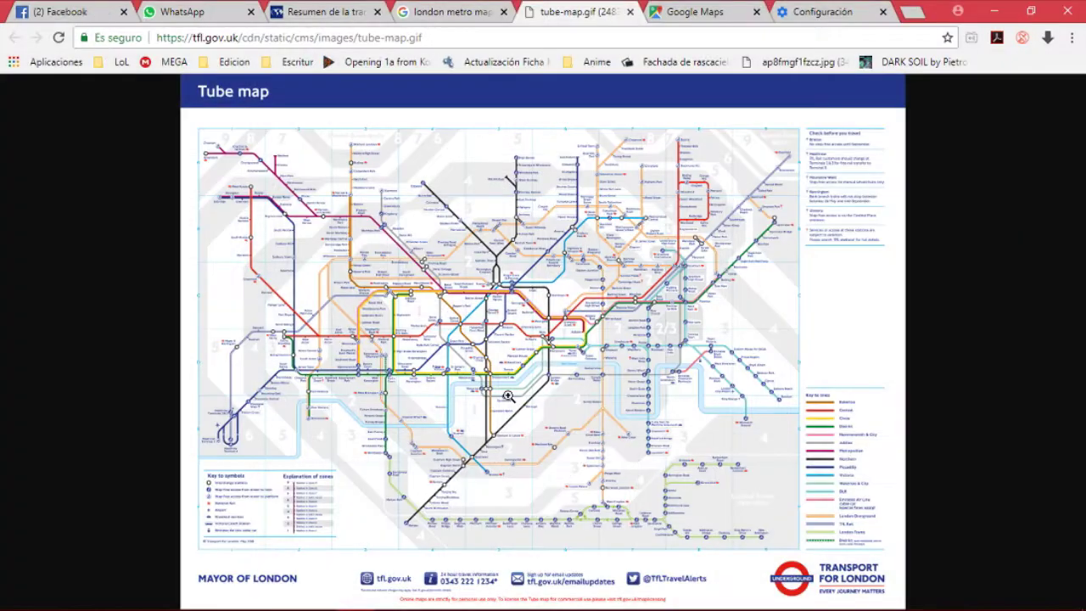
pyautogui.hotkey('ctrl', 'a')
pyautogui.moveTo(348, 149); pyautogui.dragTo(312, 195)
pyautogui.click(312, 195)
# Round the bends on the vertical, octagonal, top and long black lines, then choose the Rectangular Grid Tool.
pyautogui.hotkey('ctrl', '+')
pyautogui.hotkey('ctrl', '+')
pyautogui.hotkey('ctrl', '+')
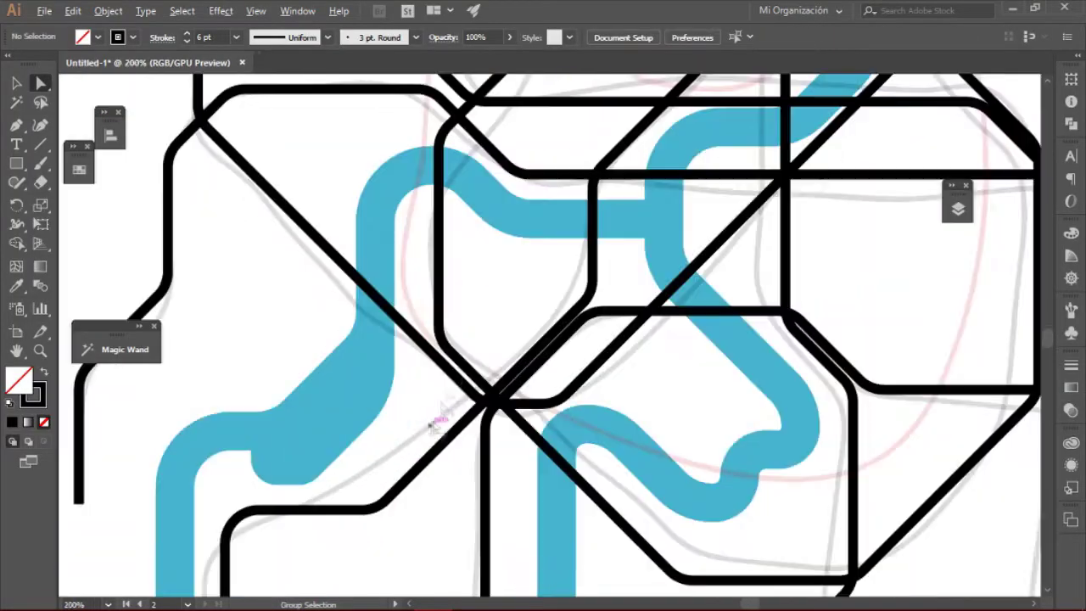
pyautogui.click(420, 392)
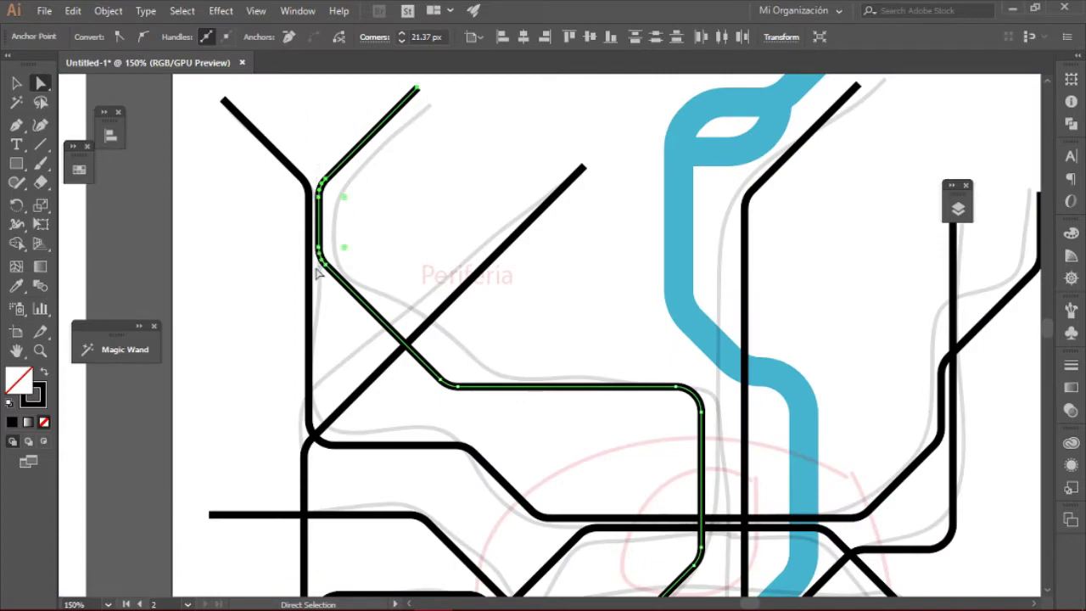
pyautogui.click(268, 203)
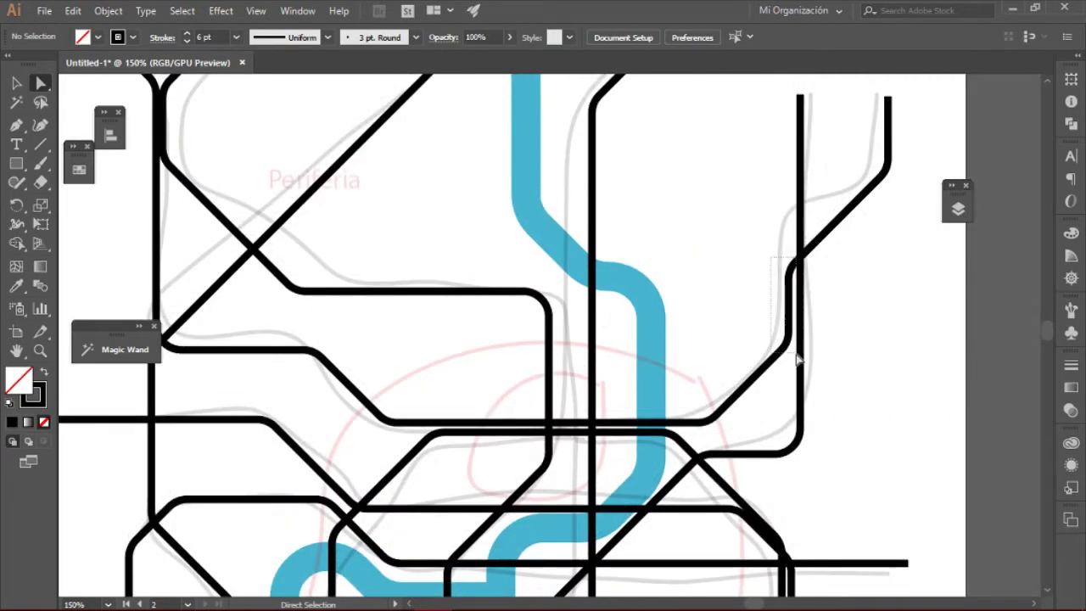
pyautogui.click(793, 349)
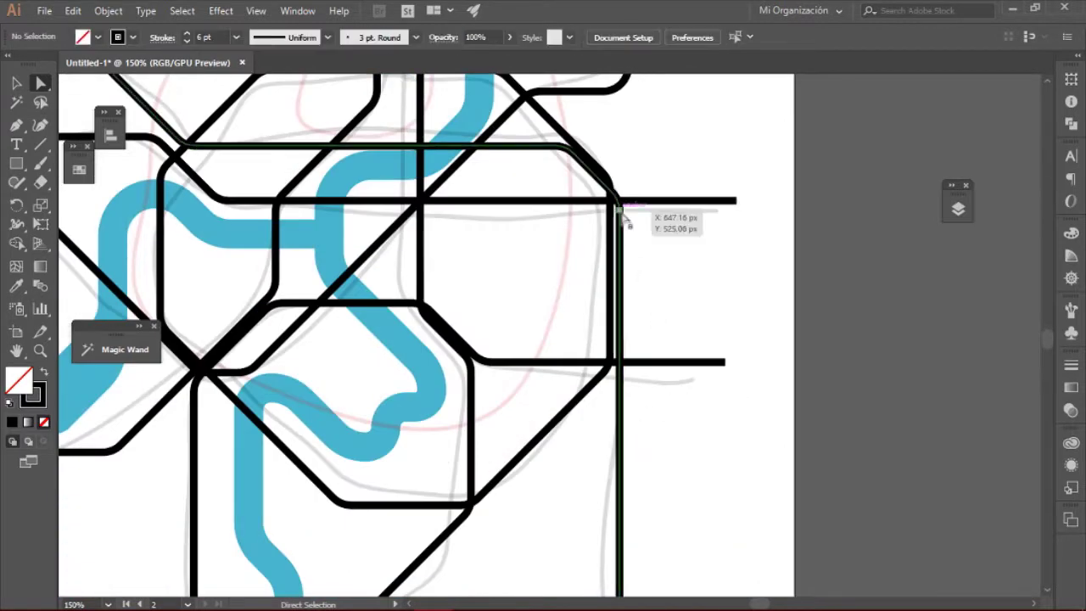
pyautogui.click(605, 176)
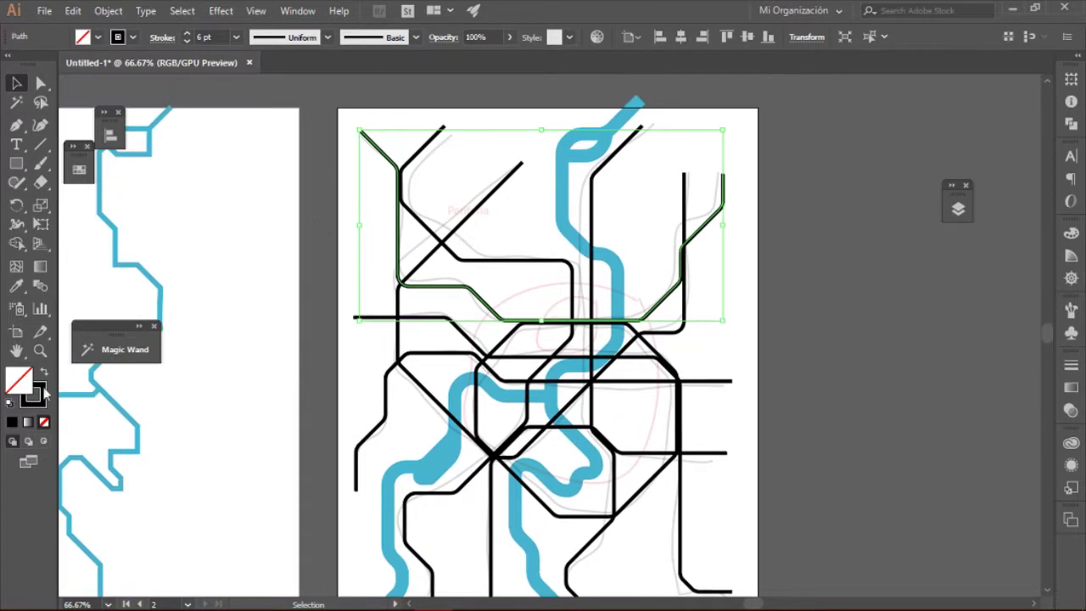
pyautogui.keyDown('shift'); pyautogui.click(430, 218); pyautogui.keyUp('shift')
pyautogui.keyDown('shift'); pyautogui.click(449, 348); pyautogui.keyUp('shift')
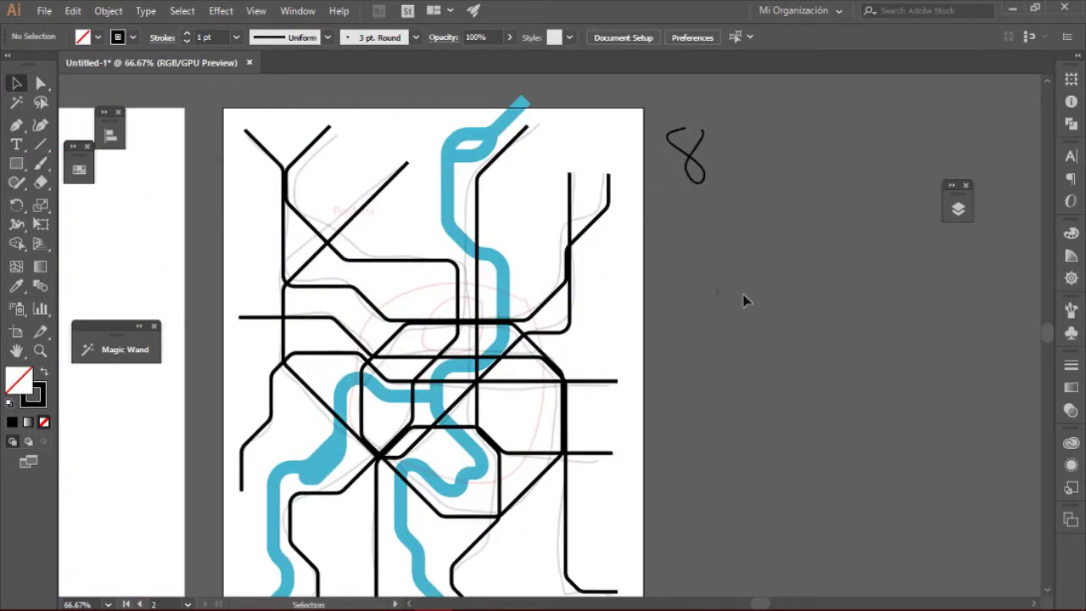
pyautogui.moveTo(40, 144); pyautogui.dragTo(127, 199)
# Create a two-by-four rectangular grid and Live Paint its top-left cell purple.
pyautogui.click(692, 199)
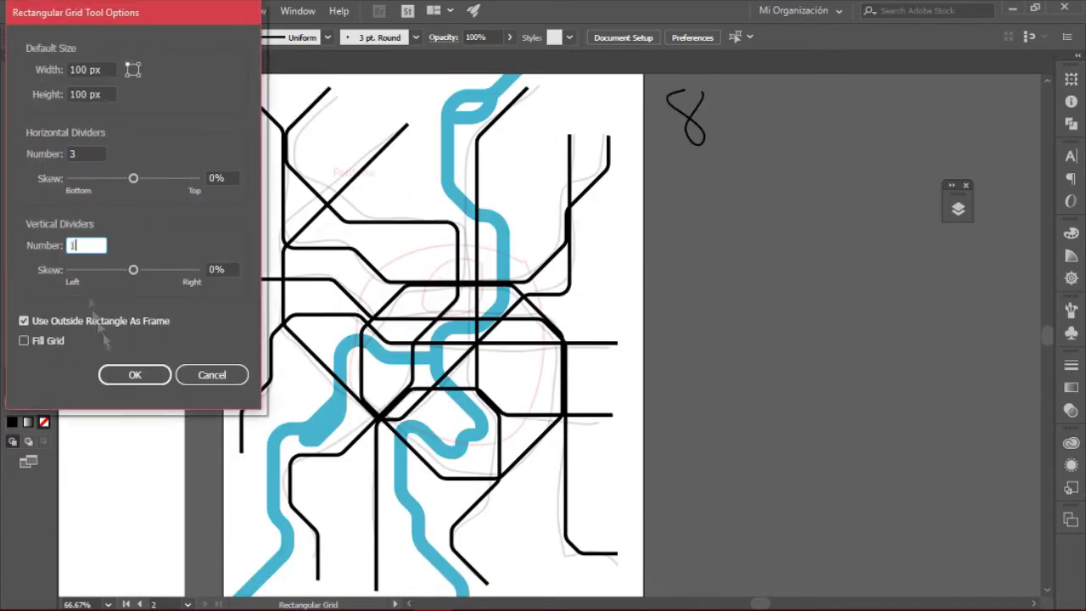
pyautogui.click(135, 374)
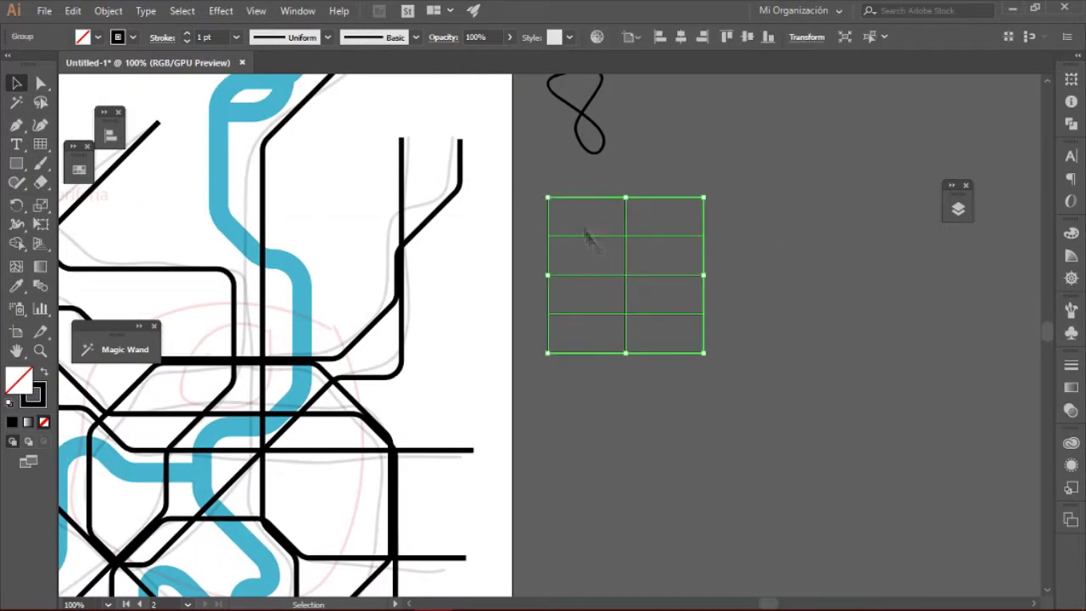
pyautogui.press('k')
pyautogui.click(628, 406)
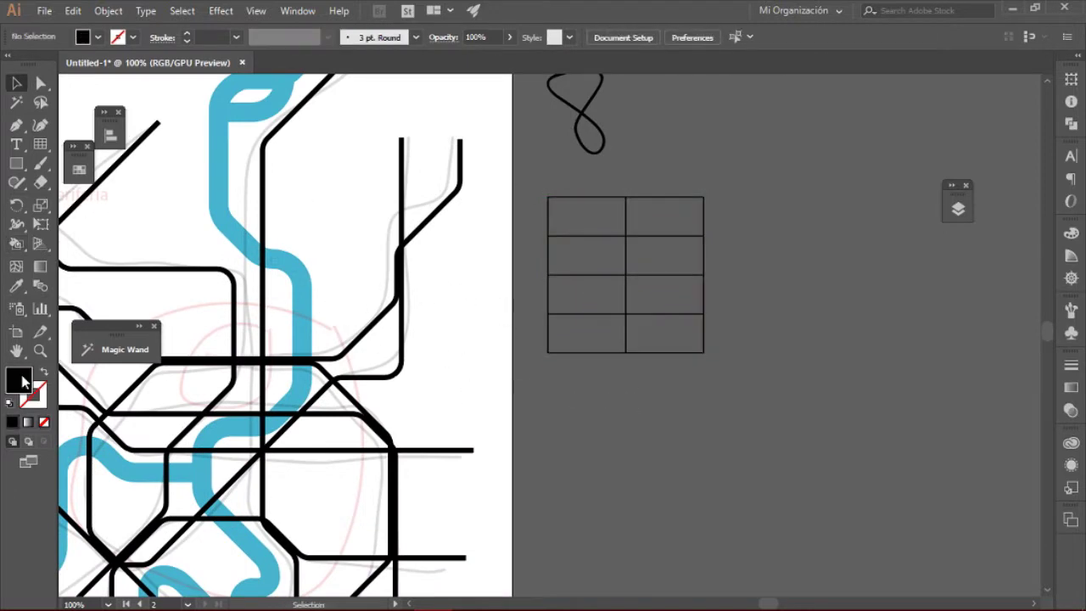
pyautogui.doubleClick(21, 381)
pyautogui.click(687, 348)
pyautogui.click(836, 314)
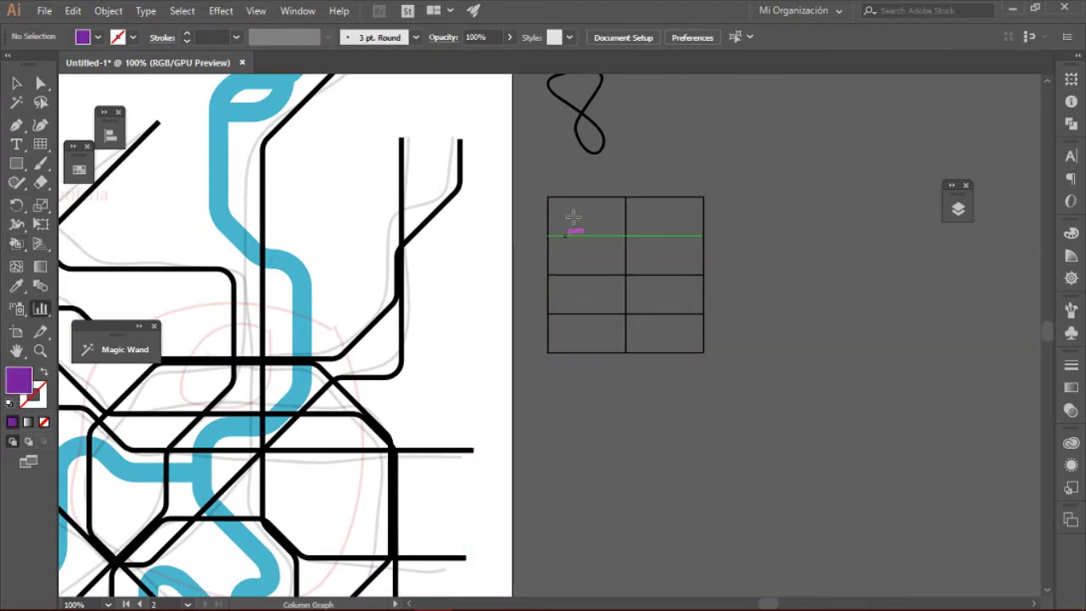
# Fill the next grid cells green, red and orange.
pyautogui.doubleClick(19, 381)
pyautogui.moveTo(688, 399); pyautogui.dragTo(689, 434)
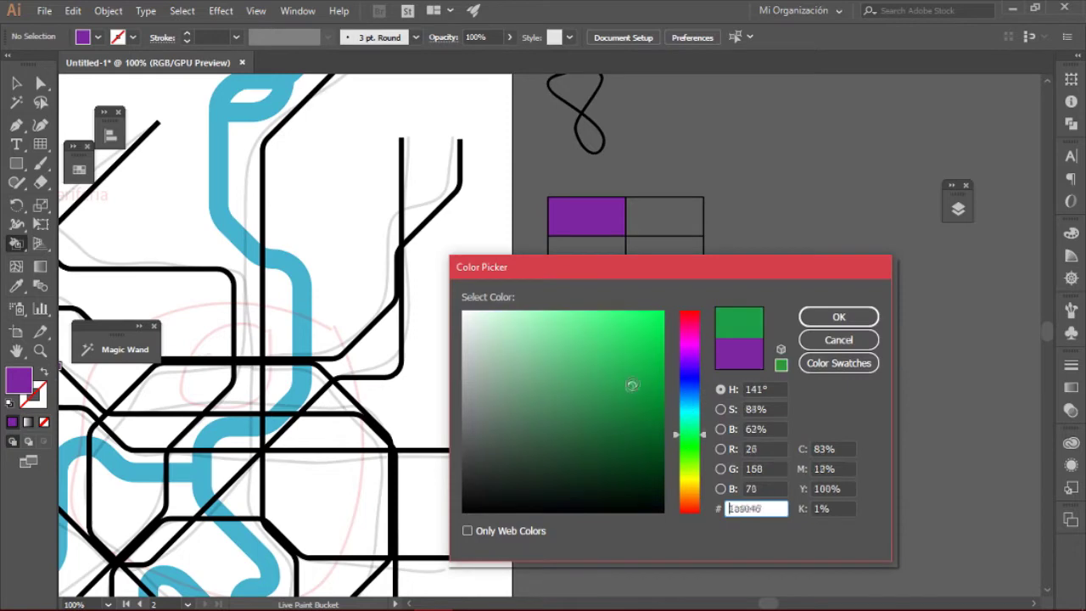
pyautogui.click(650, 371)
pyautogui.click(820, 319)
pyautogui.doubleClick(18, 381)
pyautogui.click(687, 509)
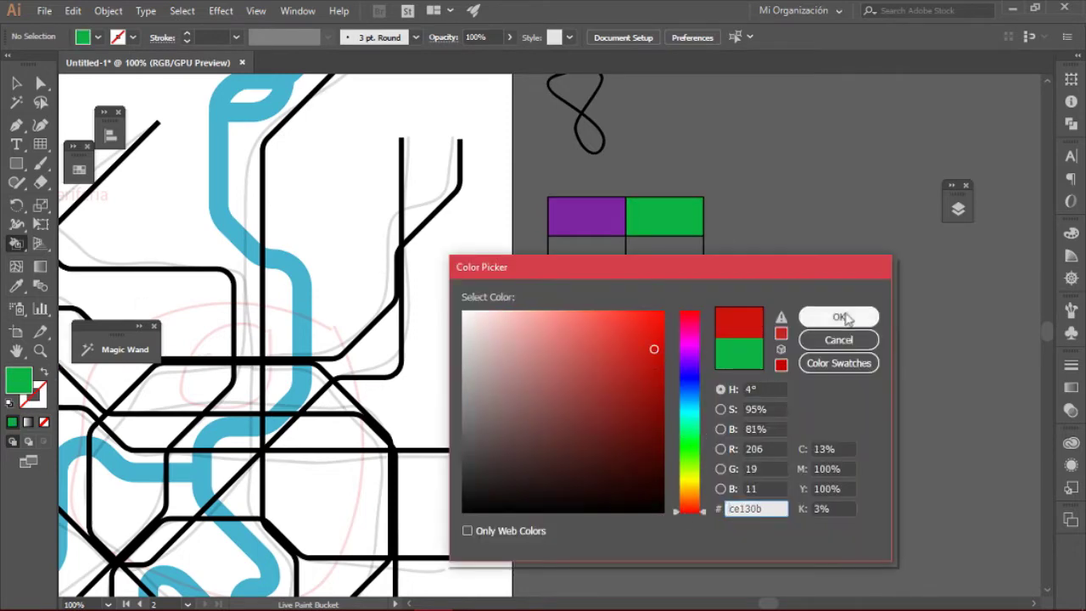
pyautogui.click(838, 317)
pyautogui.doubleClick(19, 381)
pyautogui.click(689, 494)
pyautogui.click(838, 316)
# Fill the further grid cells yellow, brown and grey.
pyautogui.doubleClick(19, 381)
pyautogui.click(689, 481)
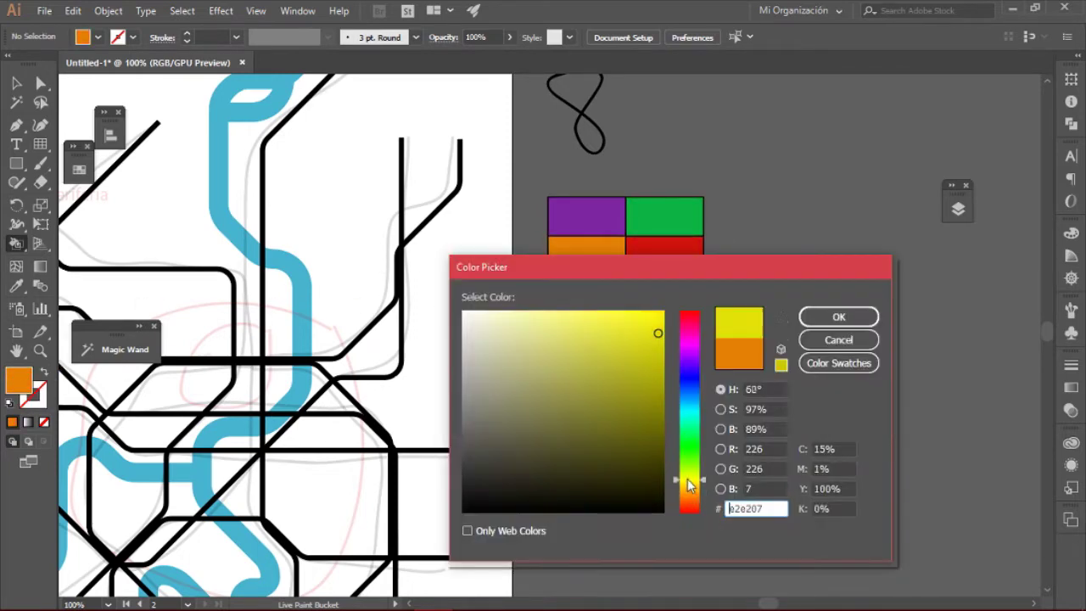
pyautogui.click(838, 316)
pyautogui.doubleClick(19, 380)
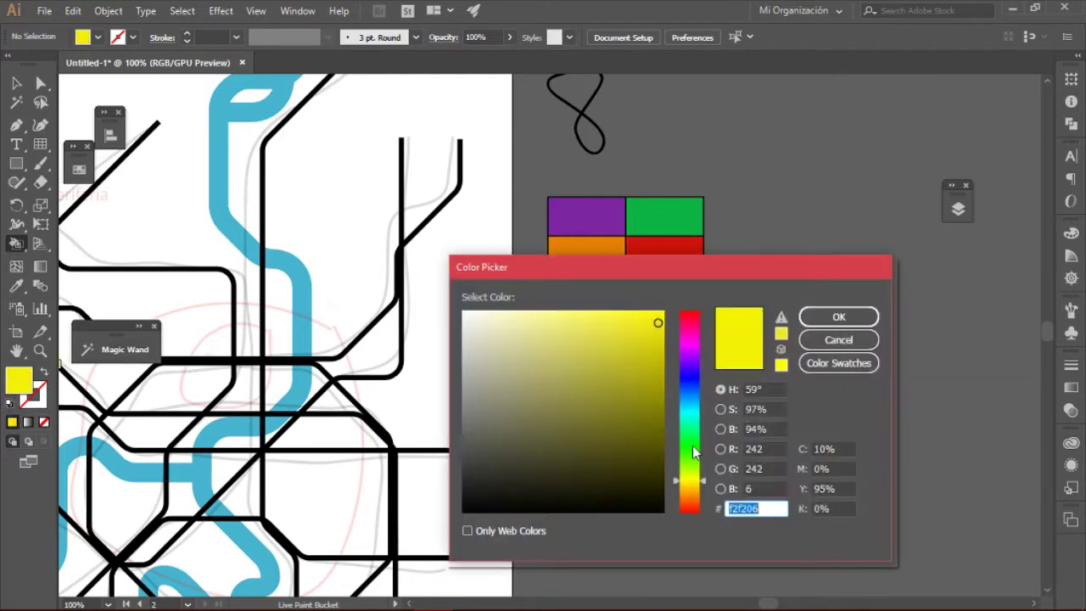
pyautogui.click(689, 498)
pyautogui.click(595, 402)
pyautogui.click(838, 316)
pyautogui.doubleClick(19, 381)
pyautogui.click(495, 454)
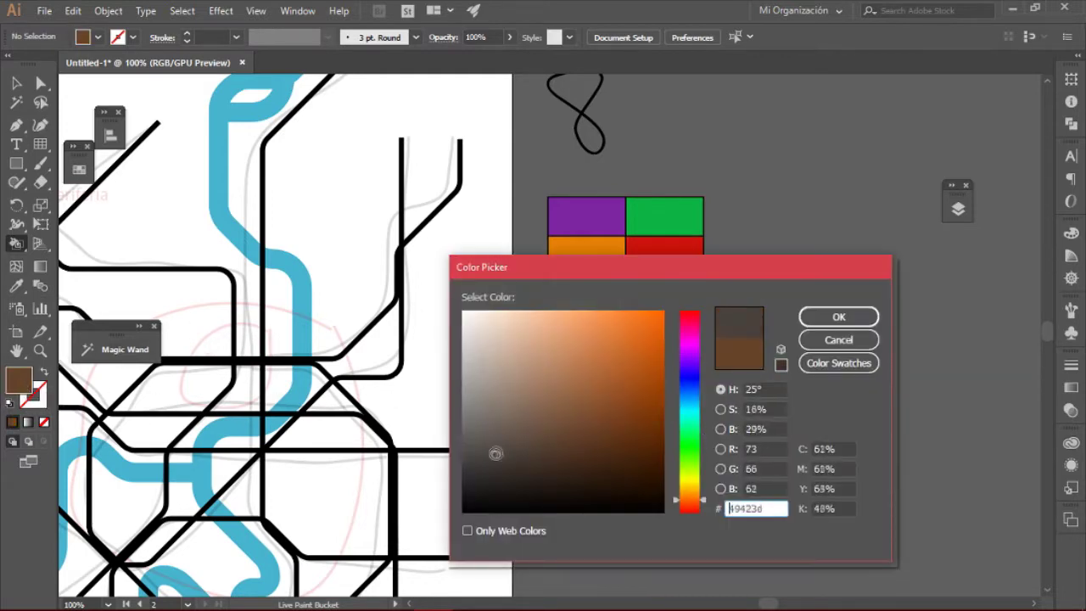
pyautogui.click(838, 316)
# Fill the bottom-right cell dark blue and select the whole colour grid.
pyautogui.doubleClick(19, 381)
pyautogui.click(689, 358)
pyautogui.click(689, 375)
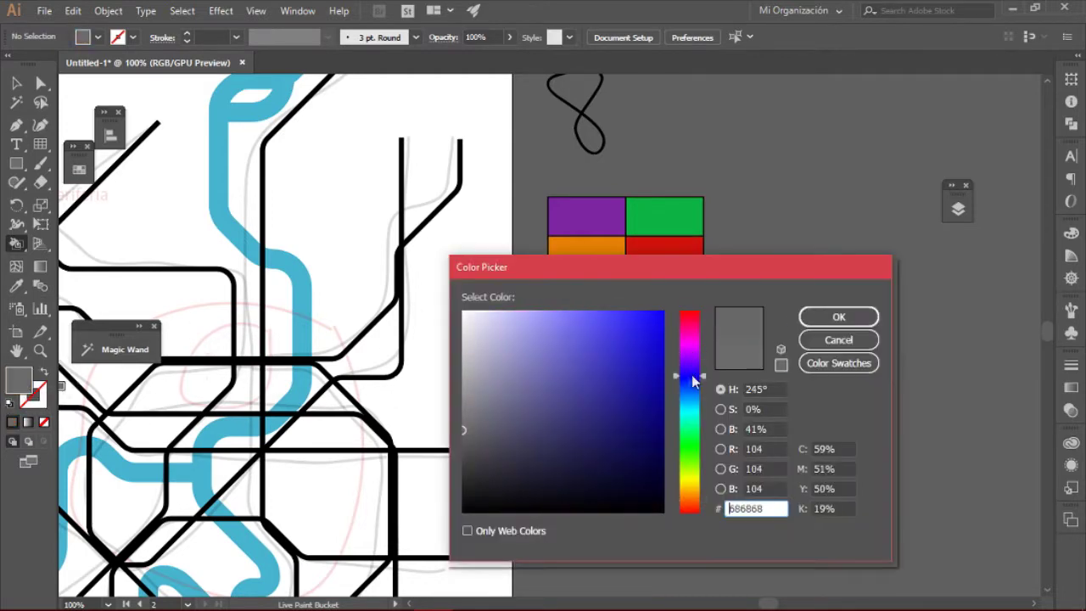
pyautogui.click(607, 397)
pyautogui.click(826, 320)
pyautogui.press('v')
pyautogui.click(662, 279)
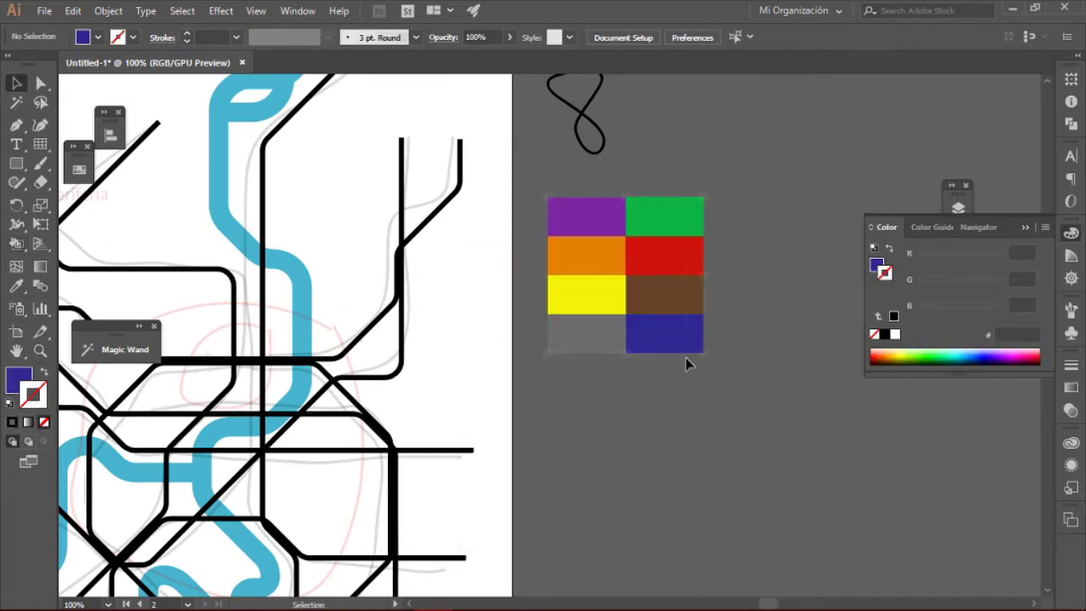
# Enlarge the colour grid and swap the blue cell's fill to a stroke.
pyautogui.moveTo(703, 351); pyautogui.dragTo(776, 407)
pyautogui.click(108, 10)
pyautogui.click(40, 82)
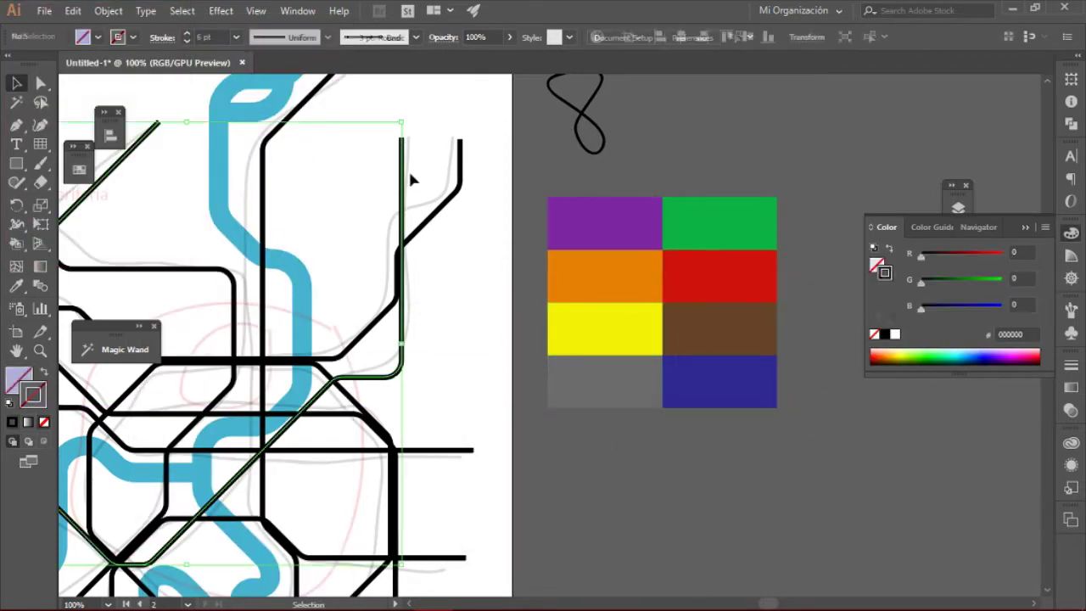
pyautogui.click(402, 170)
pyautogui.click(591, 227)
pyautogui.click(604, 381)
pyautogui.hotkey('shift', 'x')
# Swap fill to stroke on the yellow, brown, orange, red, purple and green cells.
pyautogui.click(719, 381)
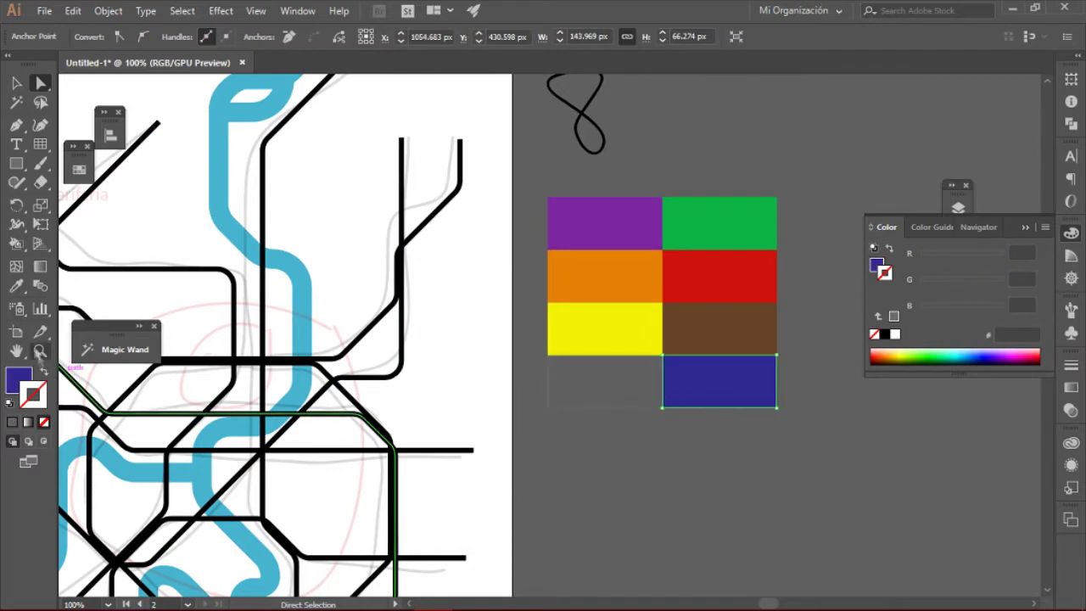
pyautogui.click(604, 328)
pyautogui.hotkey('shift', 'x')
pyautogui.click(727, 331)
pyautogui.hotkey('shift', 'x')
pyautogui.click(603, 276)
pyautogui.click(720, 276)
pyautogui.click(604, 222)
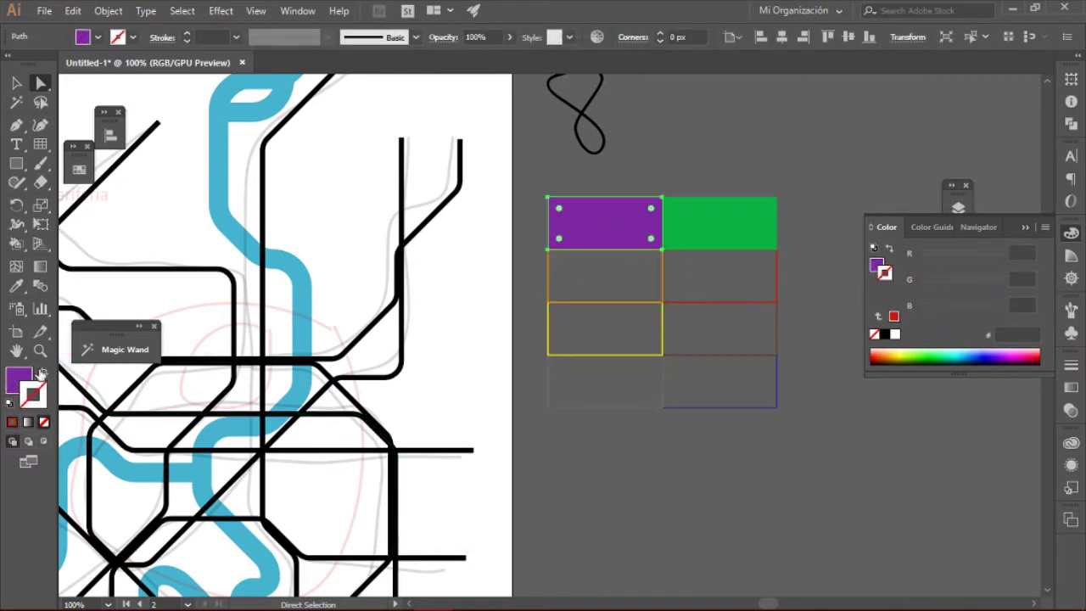
pyautogui.click(719, 222)
pyautogui.click(40, 377)
# Set the whole colour grid's stroke weight to 6 pt.
pyautogui.click(419, 334)
pyautogui.click(15, 83)
pyautogui.click(691, 283)
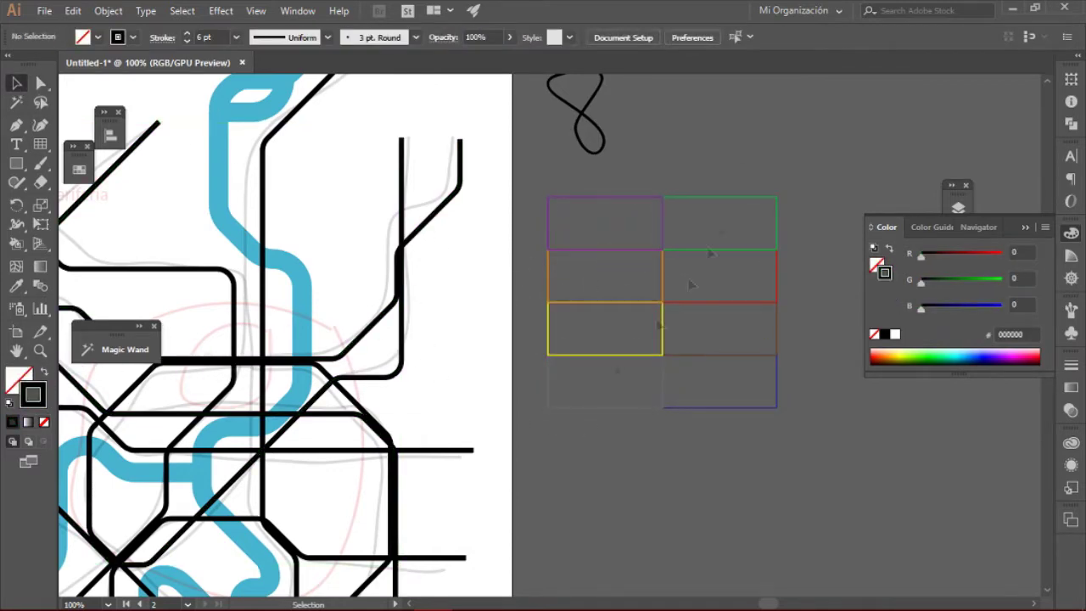
pyautogui.click(187, 34)
pyautogui.click(188, 38)
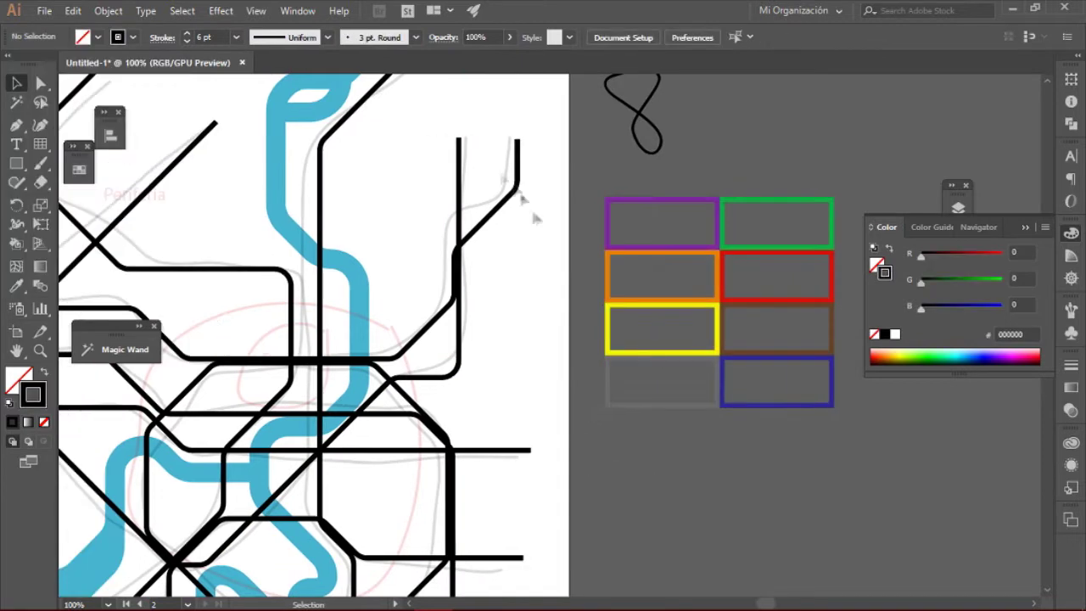
# Colour the black metro lines purple, green, orange and red from the legend.
pyautogui.click(645, 209)
pyautogui.click(499, 213)
pyautogui.click(776, 222)
pyautogui.click(319, 212)
pyautogui.click(662, 276)
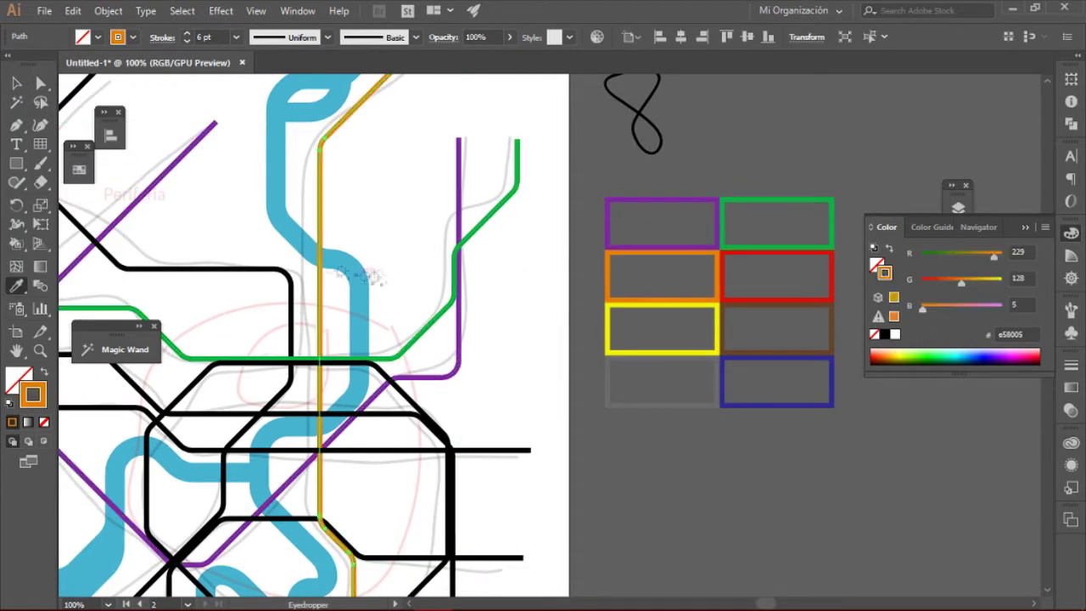
pyautogui.click(291, 322)
pyautogui.click(776, 275)
# Use the Eyedropper to colour the octagon blue and other lines brown and yellow.
pyautogui.click(447, 437)
pyautogui.click(585, 365)
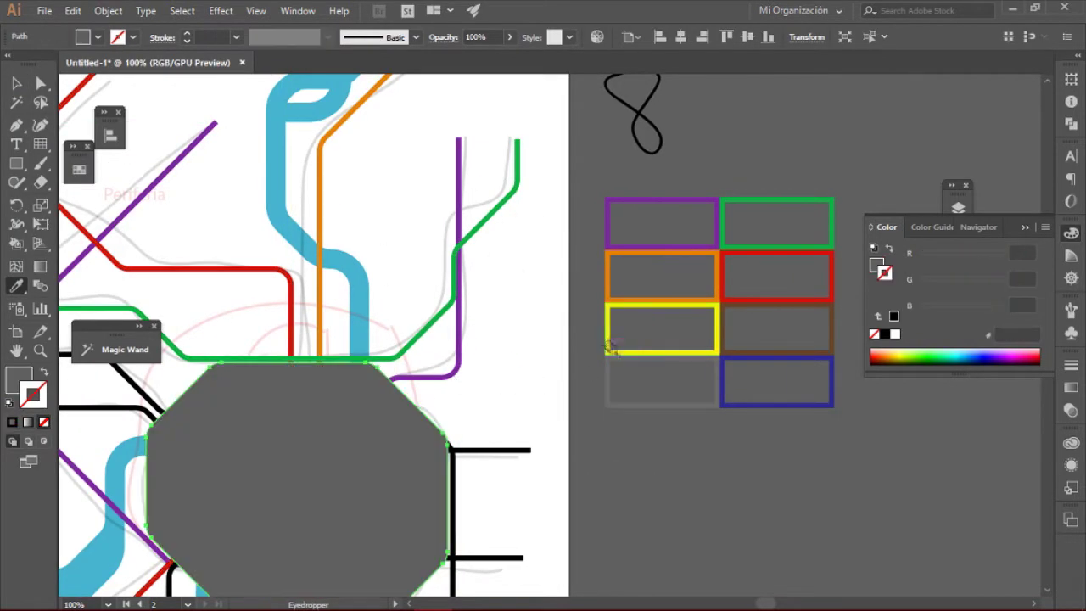
pyautogui.click(612, 344)
pyautogui.scroll(-1, 542, 436)
pyautogui.click(509, 413)
pyautogui.press('i')
pyautogui.click(776, 289)
pyautogui.keyDown('ctrl'); pyautogui.click(441, 398); pyautogui.keyUp('ctrl')
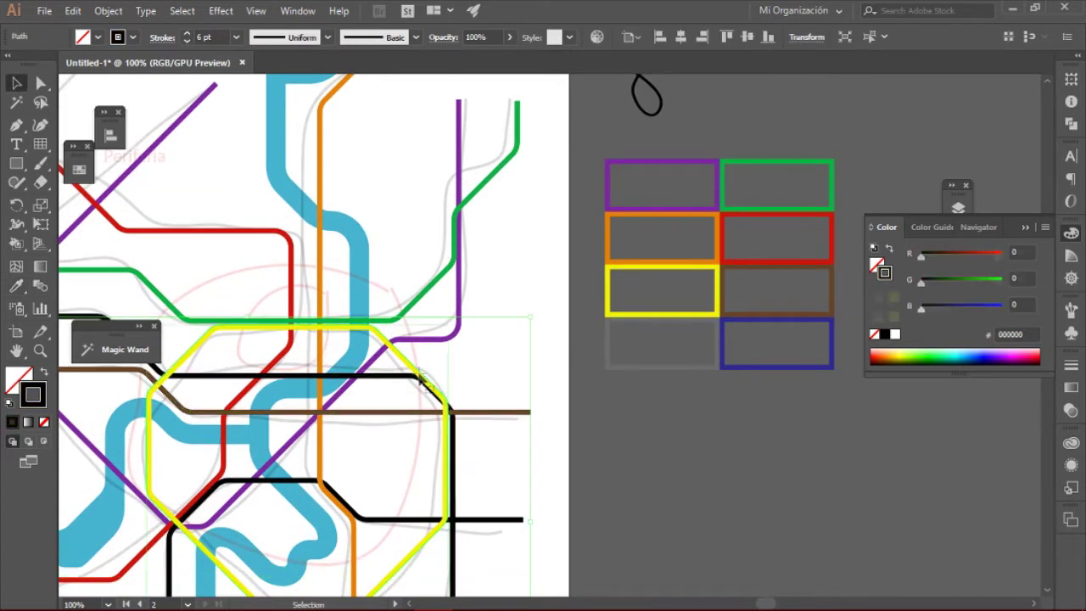
pyautogui.click(740, 359)
pyautogui.click(741, 359)
pyautogui.click(617, 310)
# Set the yellow stroke to #efc807, exit isolation mode, and colour the bottom line grey.
pyautogui.doubleClick(883, 270)
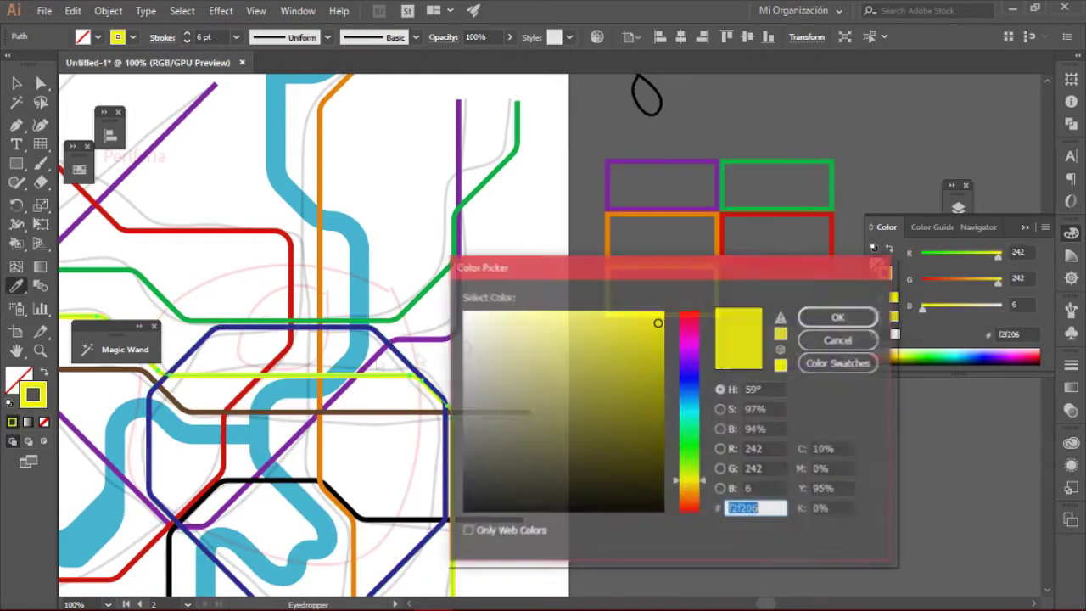
pyautogui.write('efc807')
pyautogui.press('Return')
pyautogui.doubleClick(616, 276)
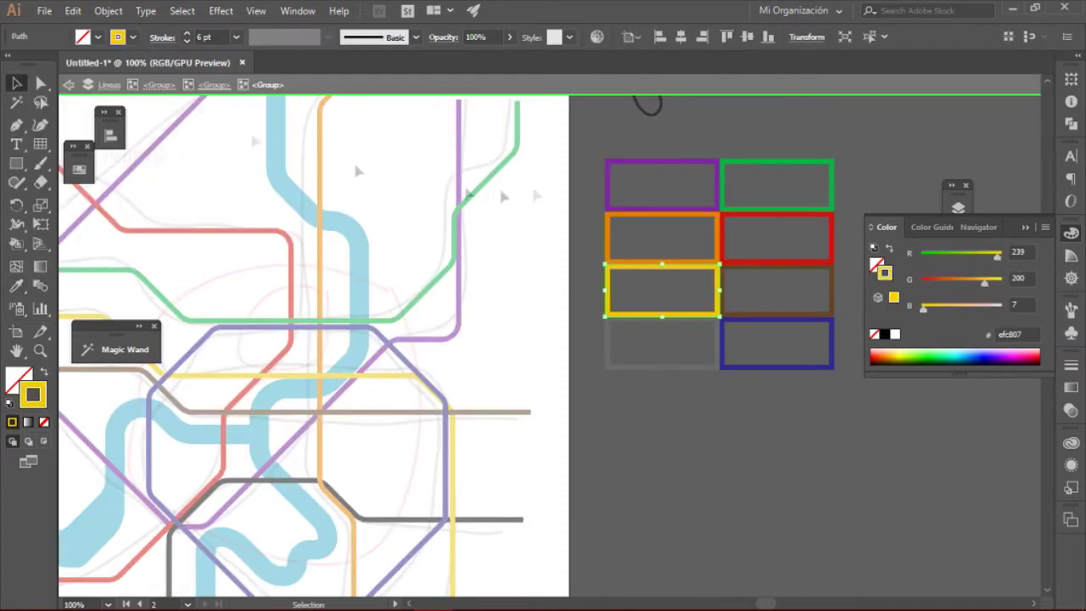
pyautogui.press('Escape')
pyautogui.click(800, 370)
pyautogui.click(654, 407)
# Sample a final line colour, fit the artboard in view, and inspect the blue ring line's edges.
pyautogui.click(504, 519)
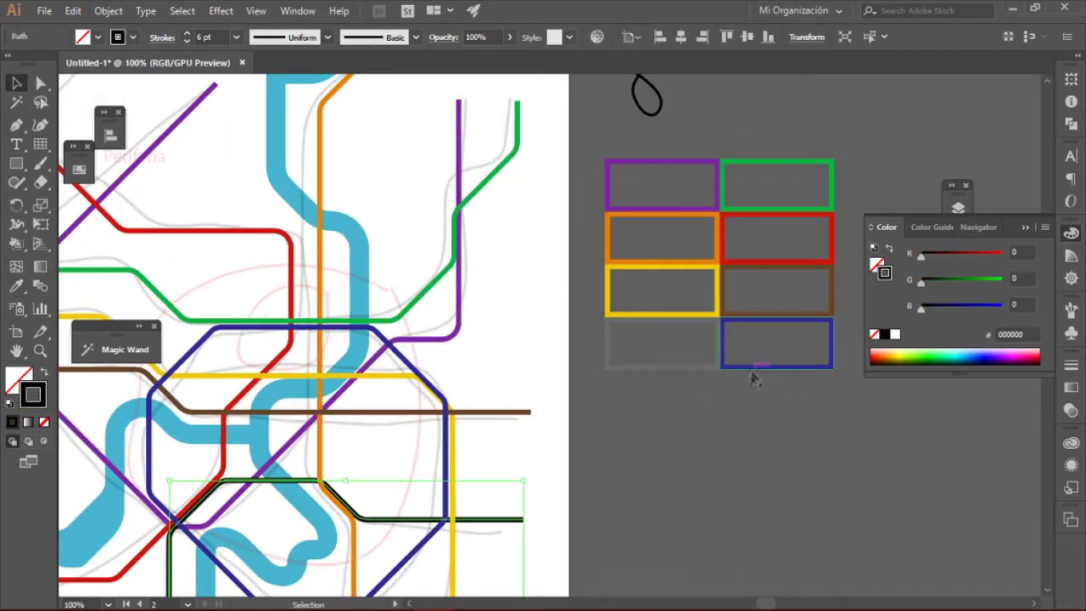
pyautogui.press('i')
pyautogui.click(681, 370)
pyautogui.press('v')
pyautogui.click(665, 440)
pyautogui.hotkey('ctrl', '0')
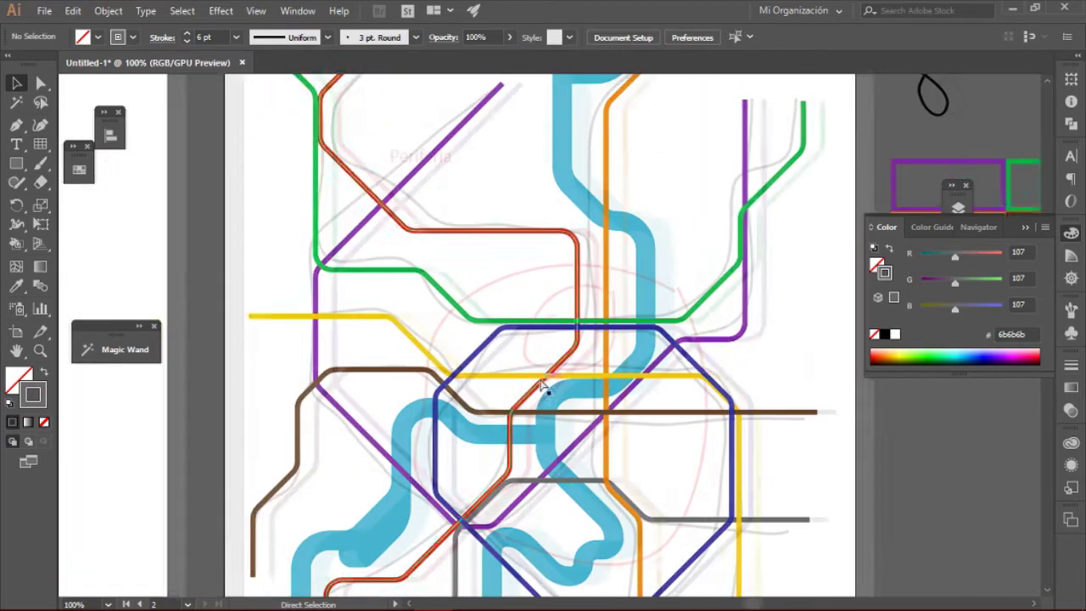
pyautogui.scroll(3, 363, 146)
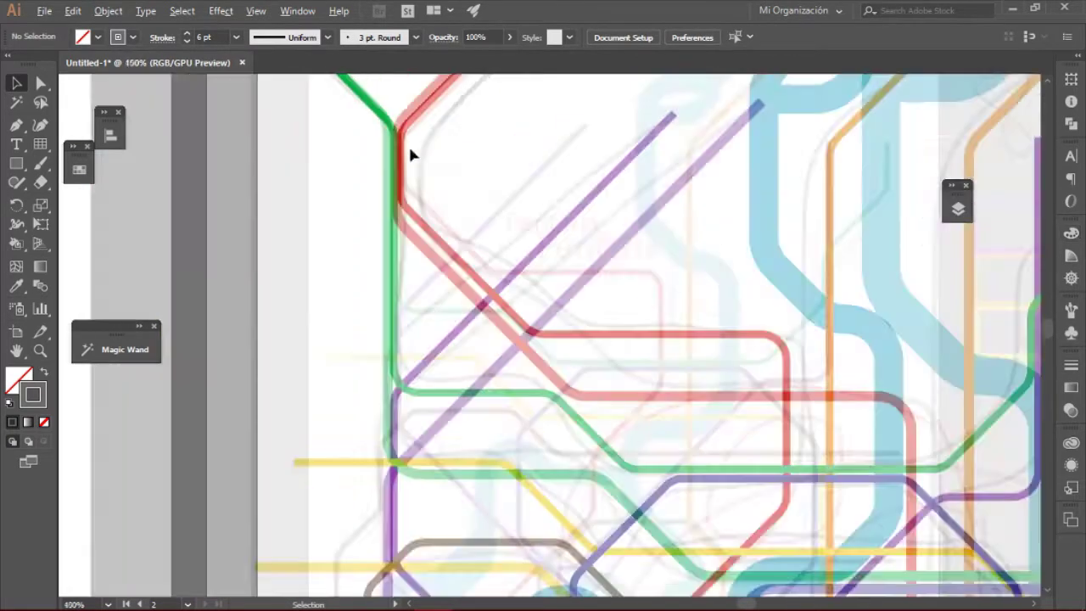
pyautogui.scroll(-3, 578, 306)
pyautogui.click(579, 306)
pyautogui.scroll(5, 579, 306)
pyautogui.click(256, 10)
pyautogui.click(370, 253)
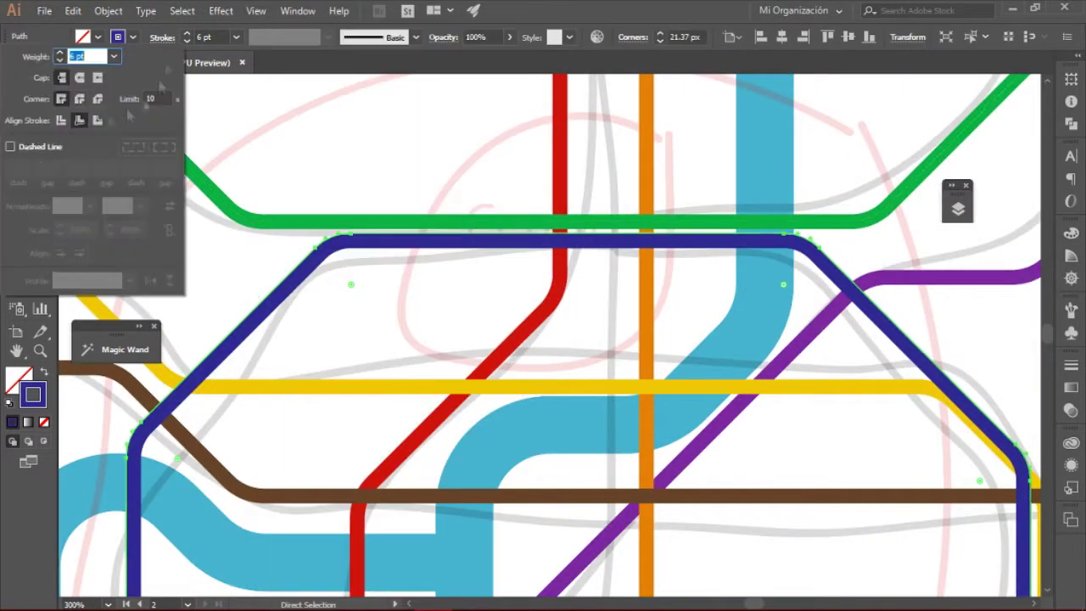
pyautogui.click(376, 303)
# Select the blue octagon's upper-right corner anchor and the anchor beside the yellow line.
pyautogui.scroll(-3, 370, 305)
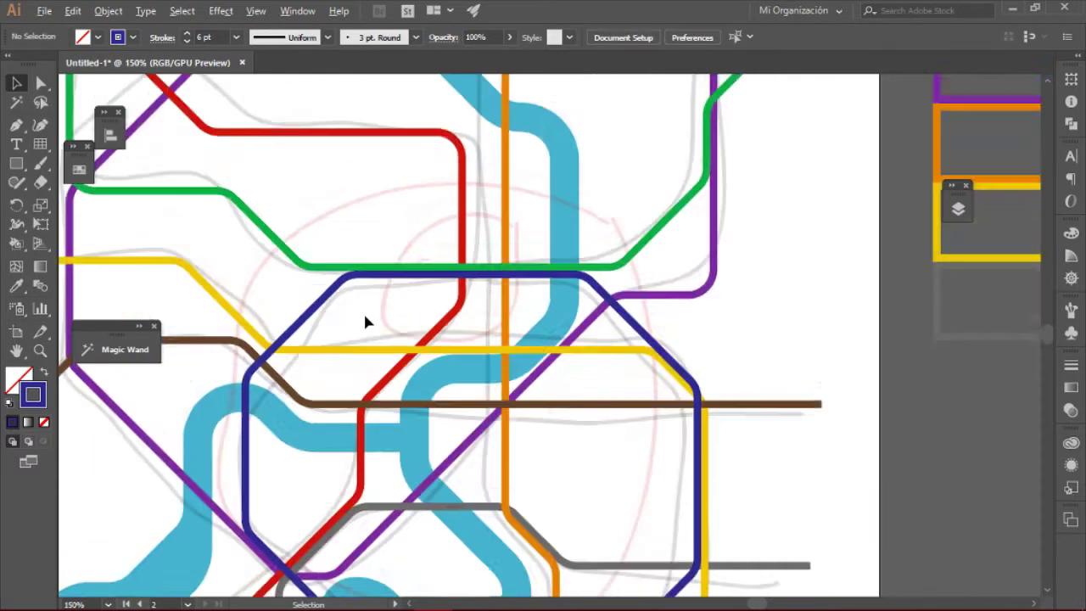
pyautogui.scroll(-2, 339, 314)
pyautogui.scroll(4, 324, 466)
pyautogui.scroll(-3, 390, 441)
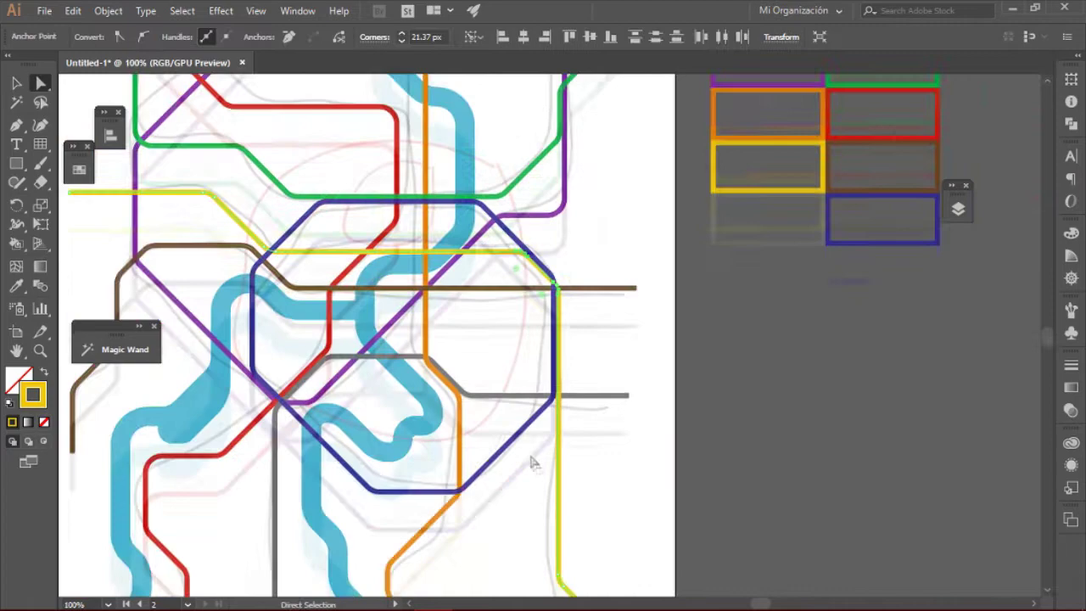
pyautogui.scroll(-2, 532, 462)
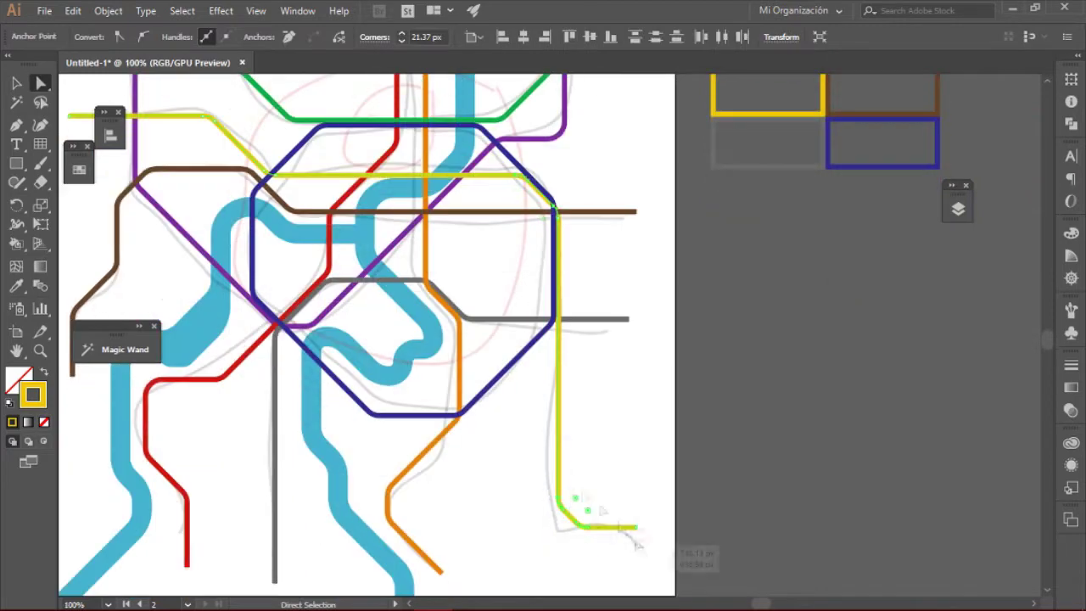
pyautogui.scroll(2, 557, 311)
pyautogui.scroll(3, 613, 400)
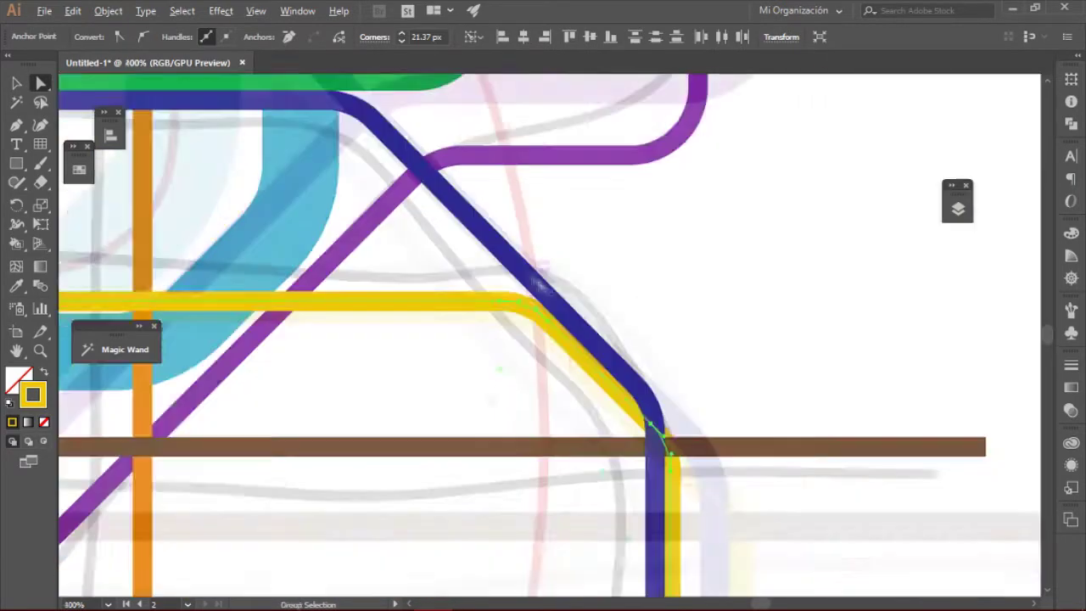
pyautogui.click(721, 364)
pyautogui.scroll(-3, 655, 513)
pyautogui.scroll(2, 658, 515)
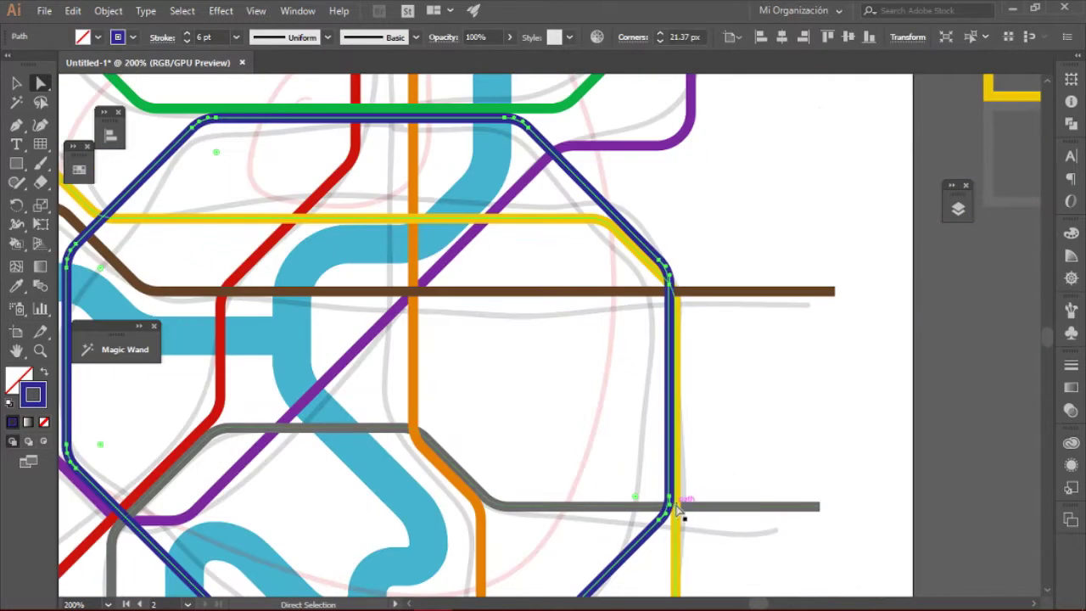
pyautogui.click(661, 266)
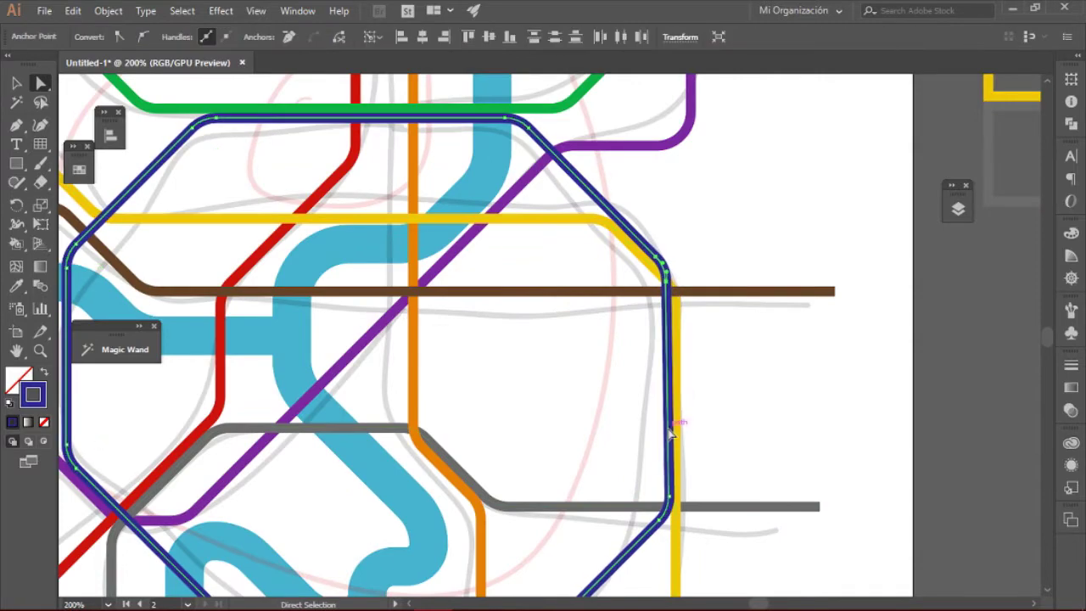
pyautogui.scroll(3, 704, 381)
pyautogui.scroll(-1, 705, 381)
pyautogui.scroll(-2, 545, 458)
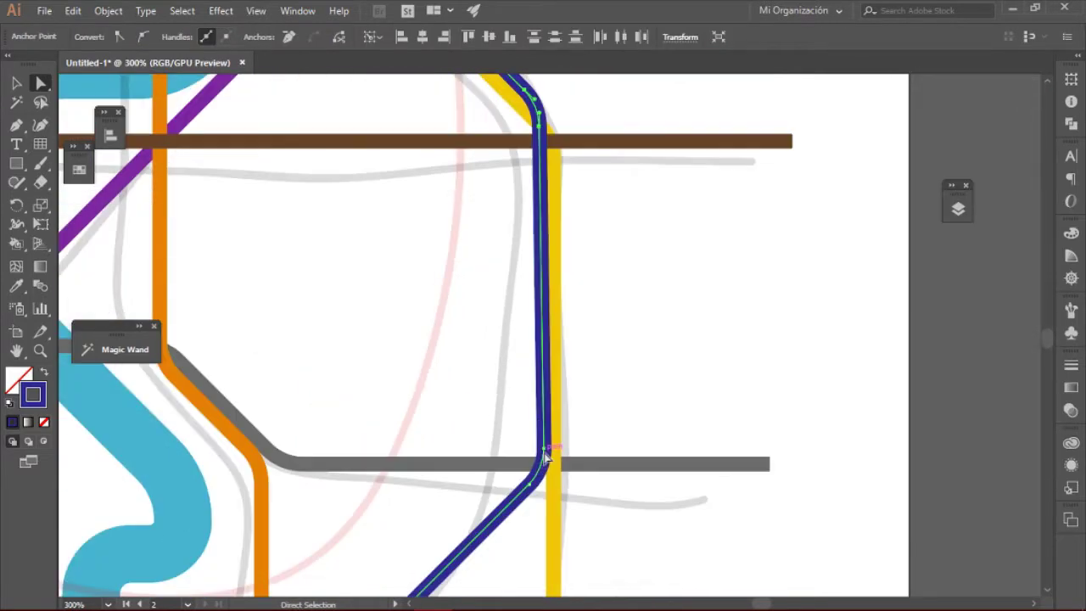
pyautogui.click(545, 458)
pyautogui.scroll(2, 552, 467)
# Check the paths in Outline view, then open Layers and expand the Fondo layer.
pyautogui.hotkey('ctrl', 'y')
pyautogui.scroll(-2, 487, 300)
pyautogui.hotkey('ctrl', 'y')
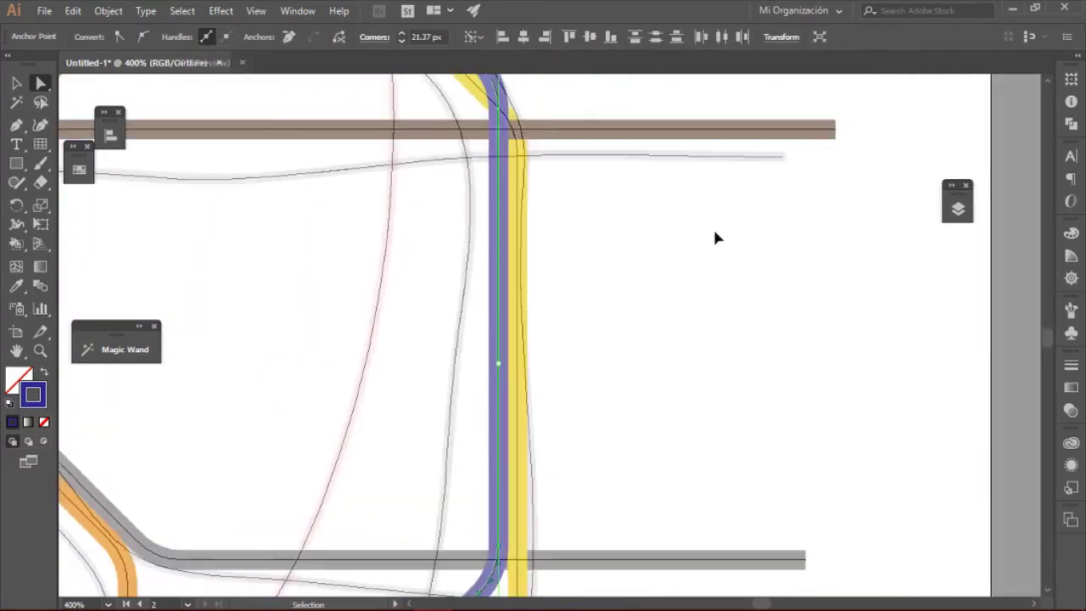
pyautogui.scroll(-3, 715, 239)
pyautogui.click(645, 357)
pyautogui.scroll(-2, 629, 288)
pyautogui.click(958, 209)
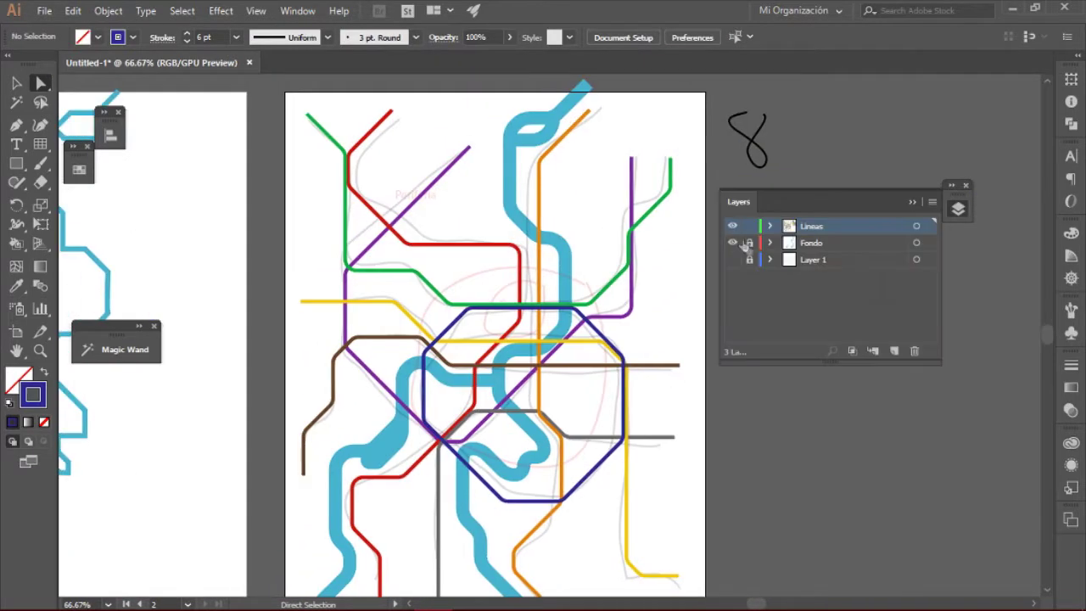
pyautogui.click(770, 243)
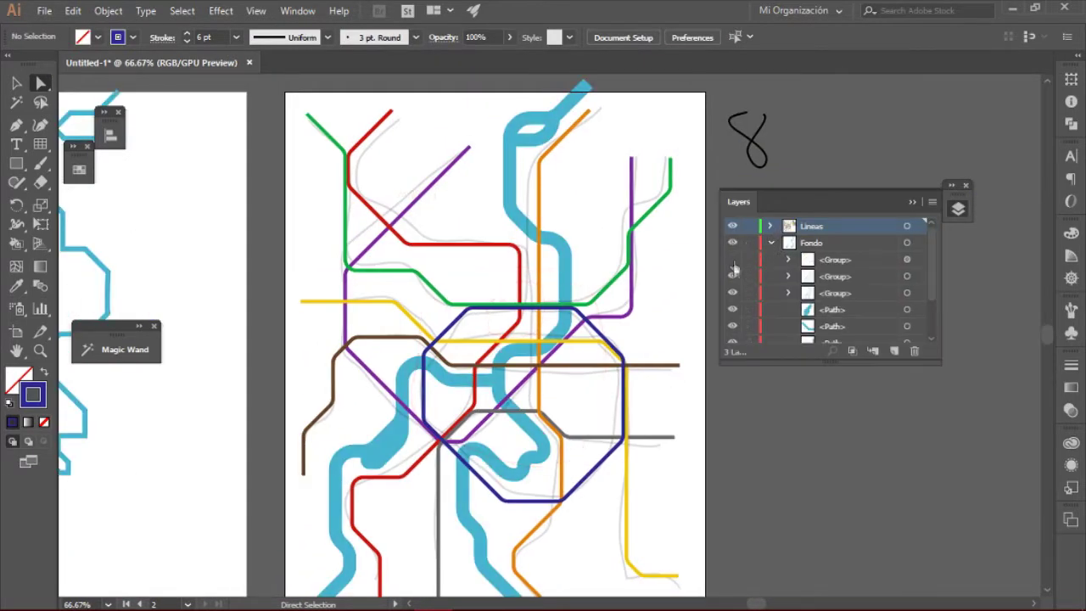
# Draw a rectangle covering the whole artboard and fill it tan #e2c583.
pyautogui.click(913, 208)
pyautogui.hscroll(-1, 789, 378)
pyautogui.press('m')
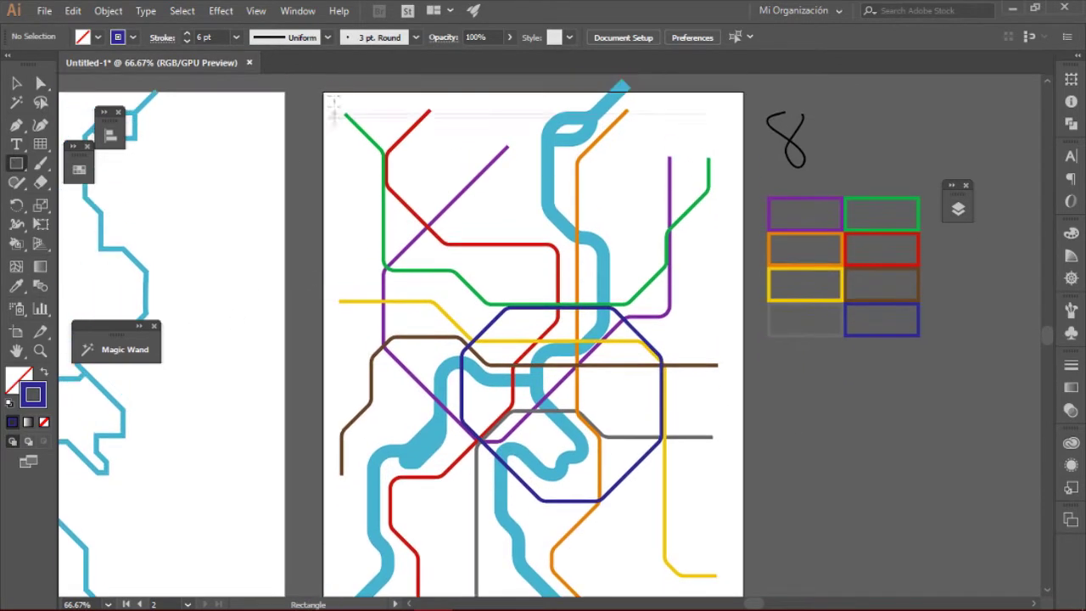
pyautogui.moveTo(321, 92); pyautogui.dragTo(743, 563)
pyautogui.click(42, 371)
pyautogui.doubleClick(19, 376)
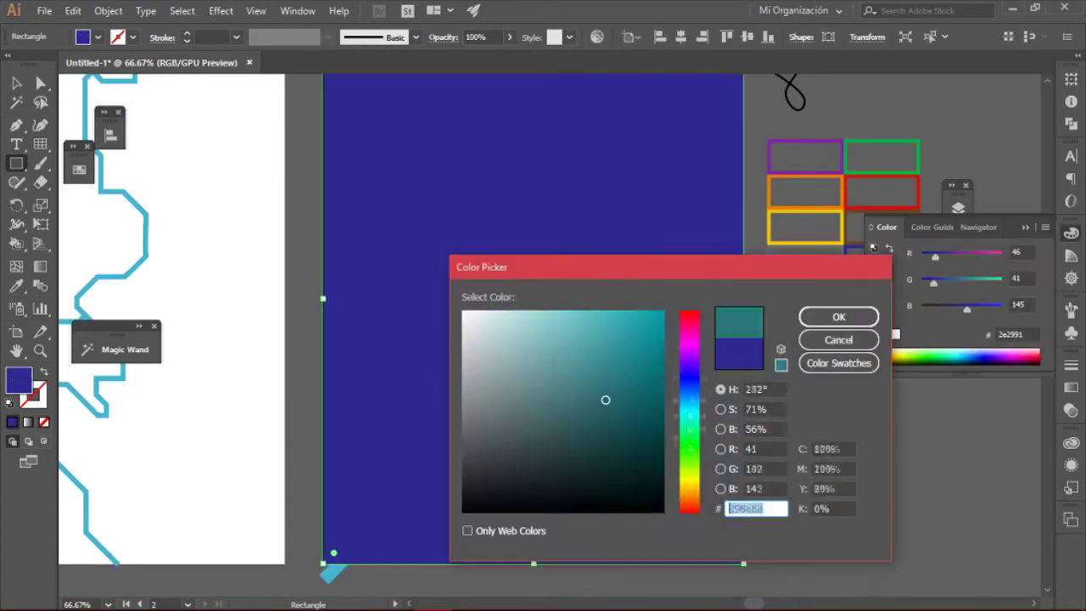
pyautogui.click(689, 490)
pyautogui.click(531, 351)
pyautogui.click(838, 316)
# Cut the tan rectangle and paste it in back on the Fondo layer, behind the artwork.
pyautogui.hotkey('ctrl', 'x')
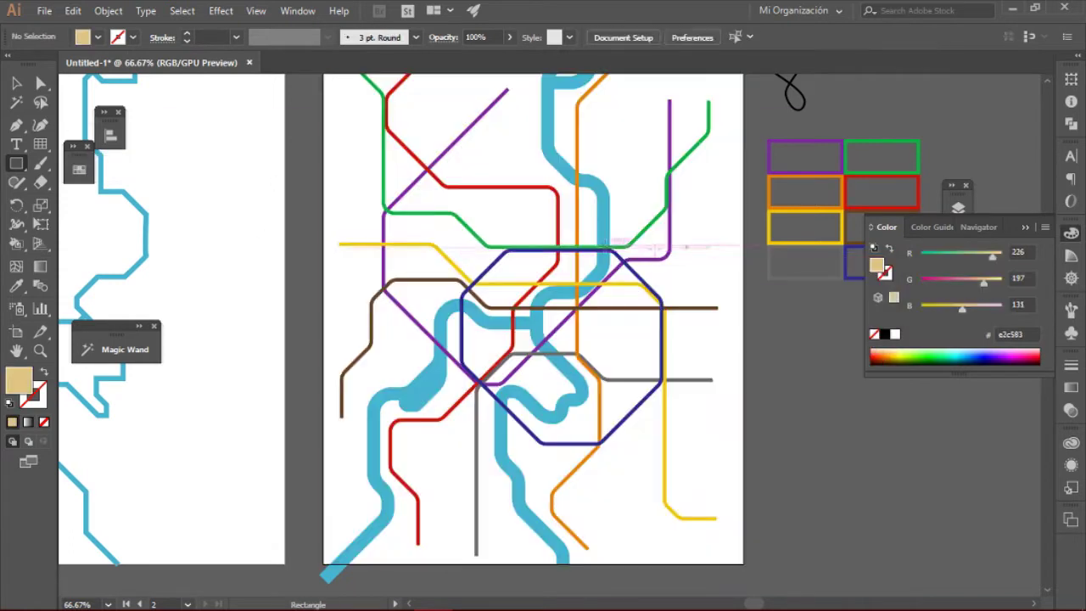
pyautogui.click(958, 207)
pyautogui.click(772, 243)
pyautogui.scroll(-2, 848, 289)
pyautogui.click(878, 320)
pyautogui.hotkey('ctrl', 'v')
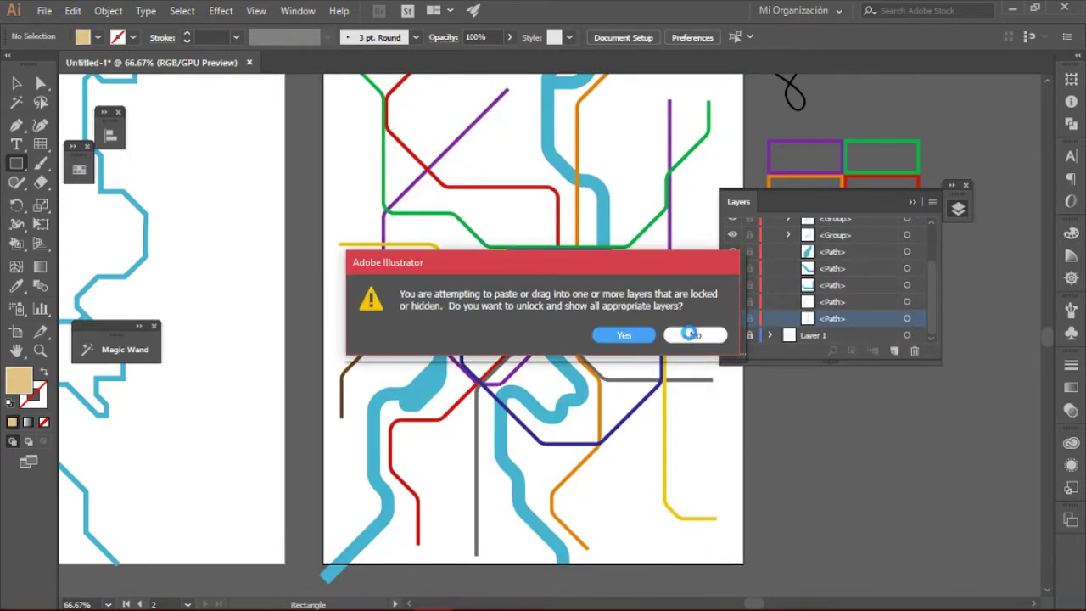
pyautogui.click(644, 337)
pyautogui.scroll(-2, 823, 289)
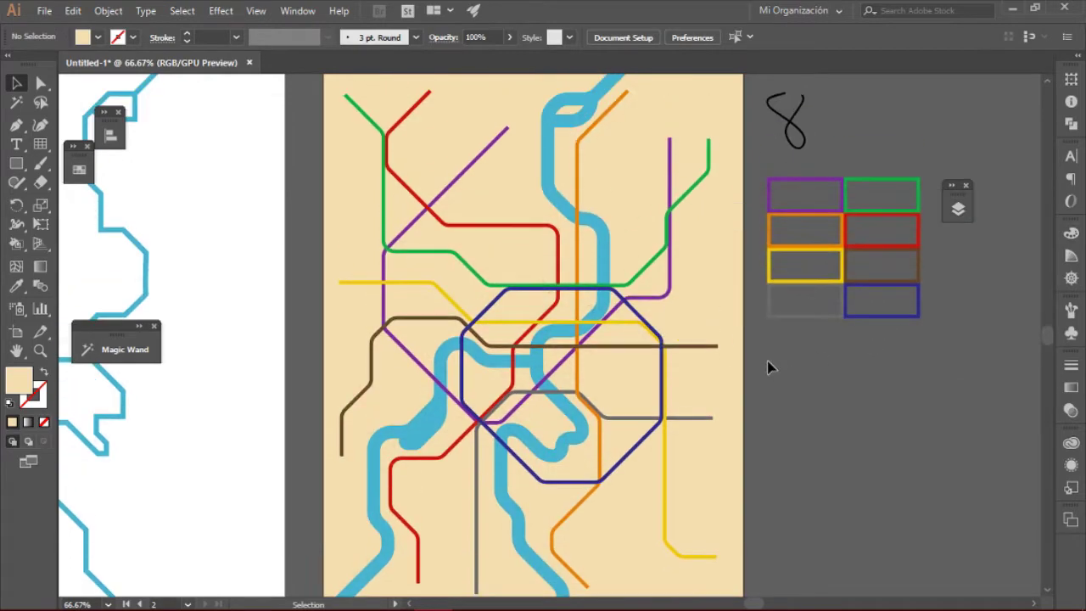
pyautogui.scroll(-1, 602, 399)
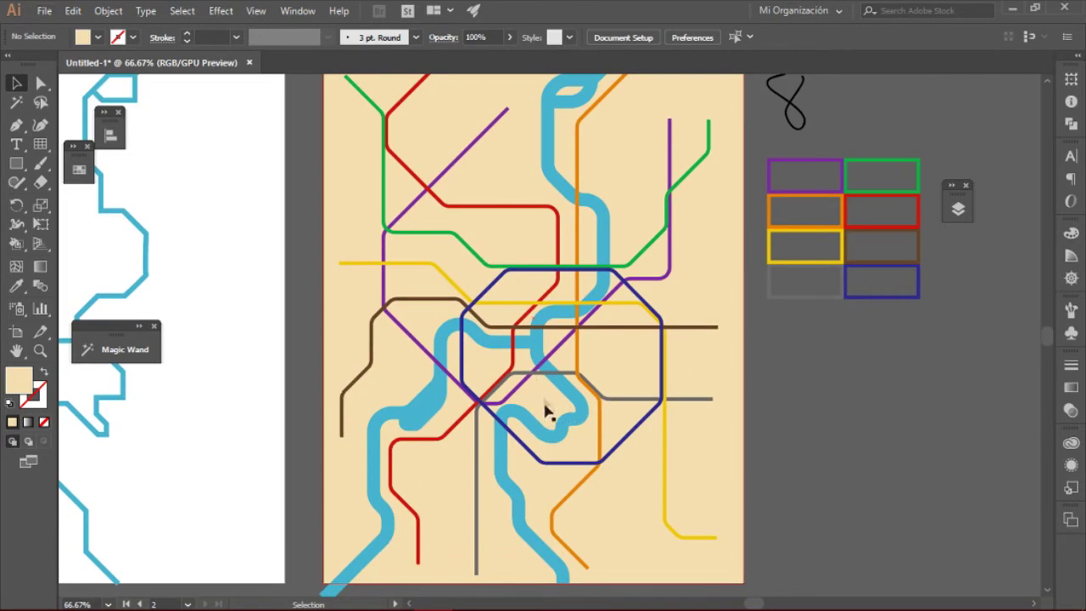
# Add a new stations layer and draw circles where the red, purple and blue lines cross.
pyautogui.keyDown('alt'); pyautogui.scroll(3, 547, 413); pyautogui.keyUp('alt')
pyautogui.keyDown('alt'); pyautogui.scroll(2, 509, 399); pyautogui.keyUp('alt')
pyautogui.press('l')
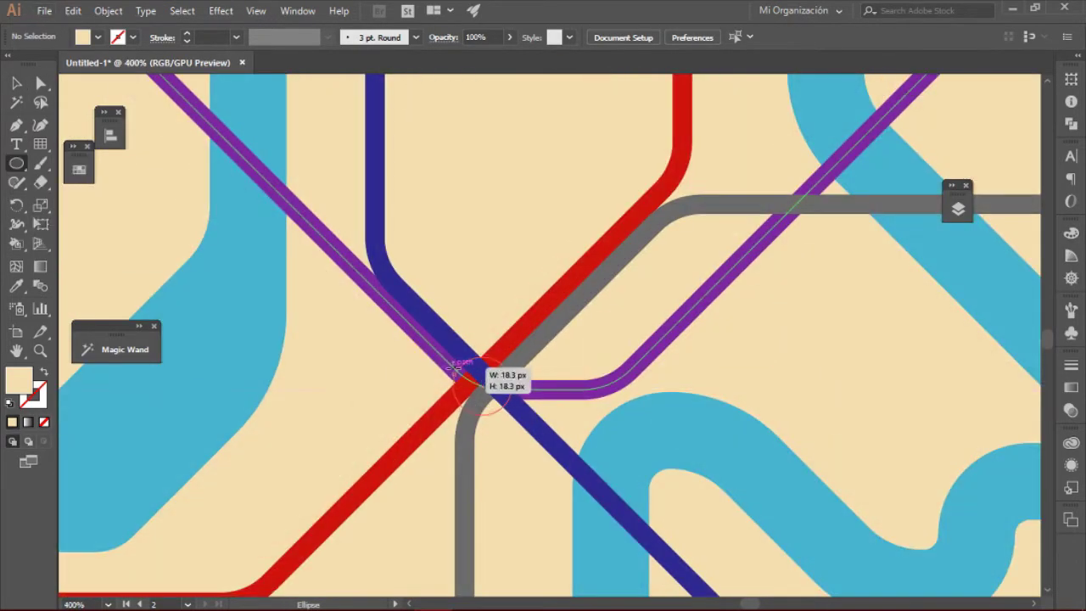
pyautogui.hotkey('ctrl', 'shift', 'a')
pyautogui.click(958, 208)
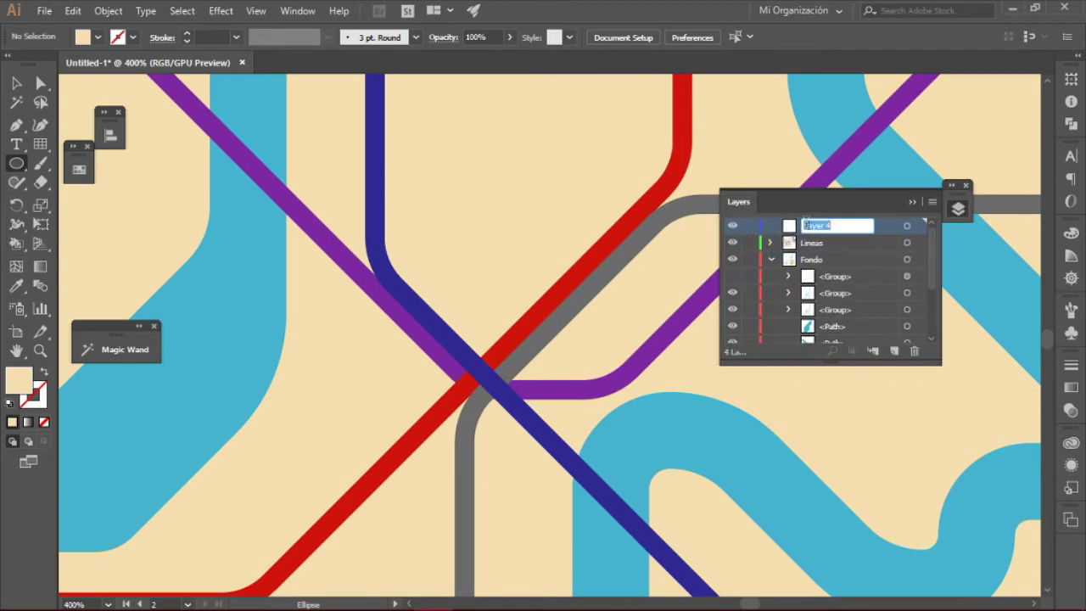
pyautogui.click(911, 206)
# Give the station circles white fill and a 5 pt black stroke.
pyautogui.press('d')
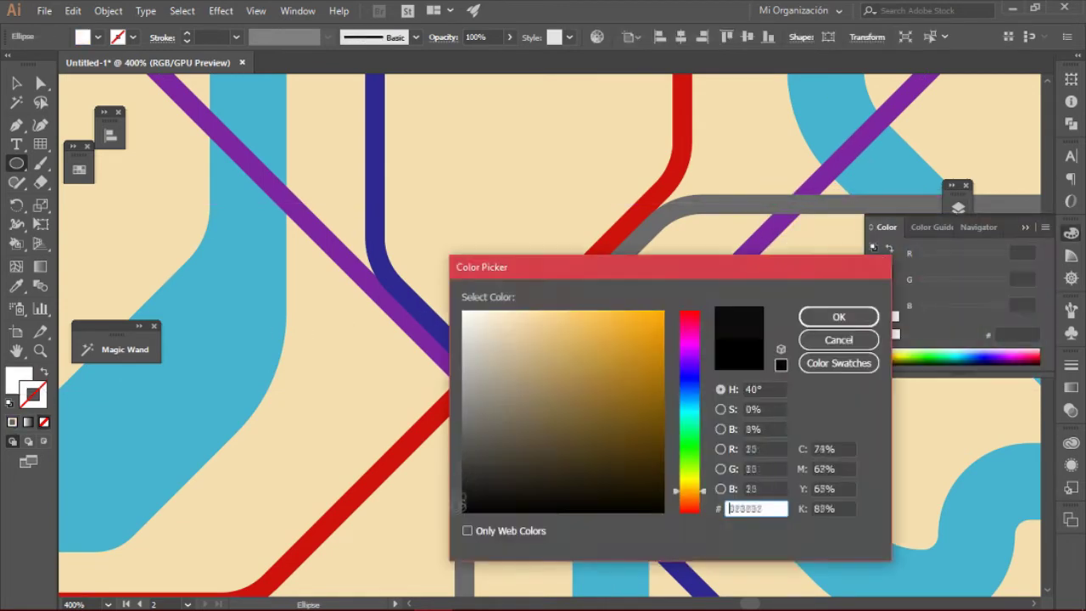
pyautogui.press('x')
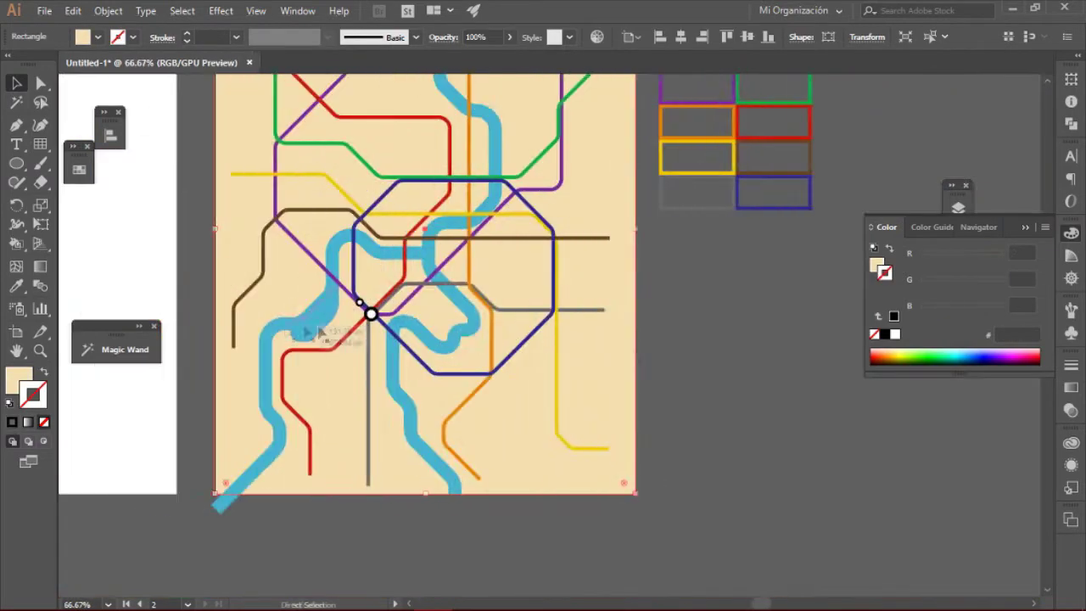
pyautogui.scroll(2, 397, 363)
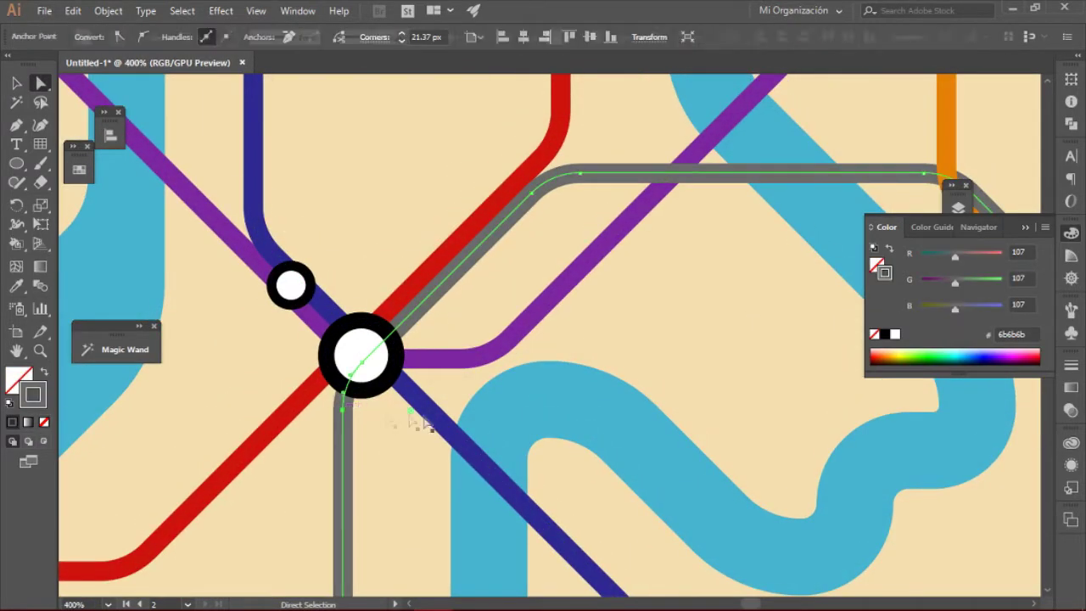
pyautogui.click(363, 358)
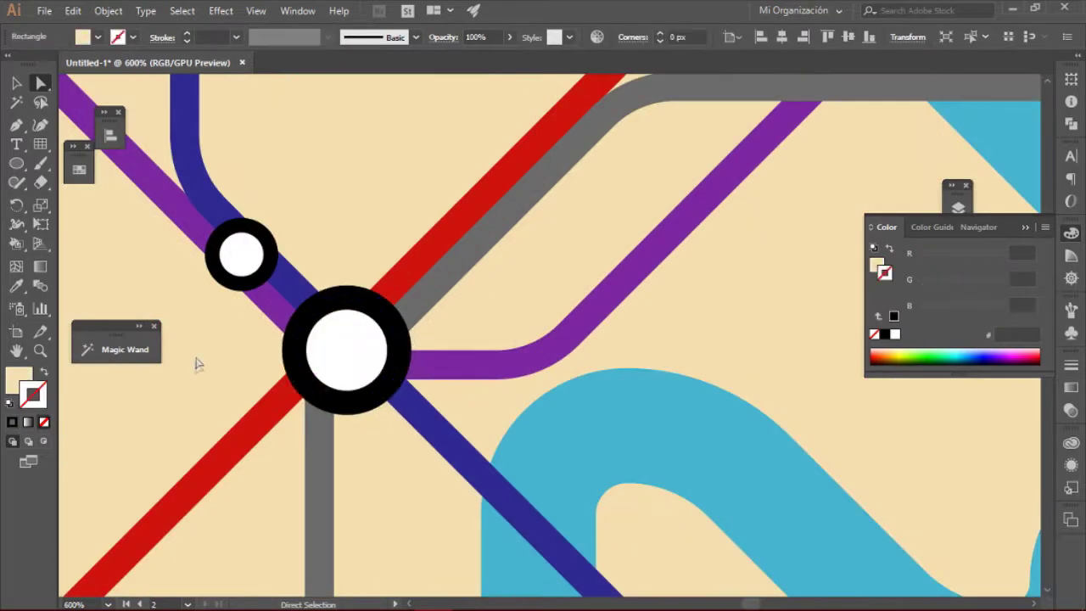
pyautogui.keyDown('alt'); pyautogui.scroll(-2, 416, 415); pyautogui.keyUp('alt')
pyautogui.keyDown('alt'); pyautogui.scroll(-2, 402, 429); pyautogui.keyUp('alt')
pyautogui.scroll(1, 402, 429)
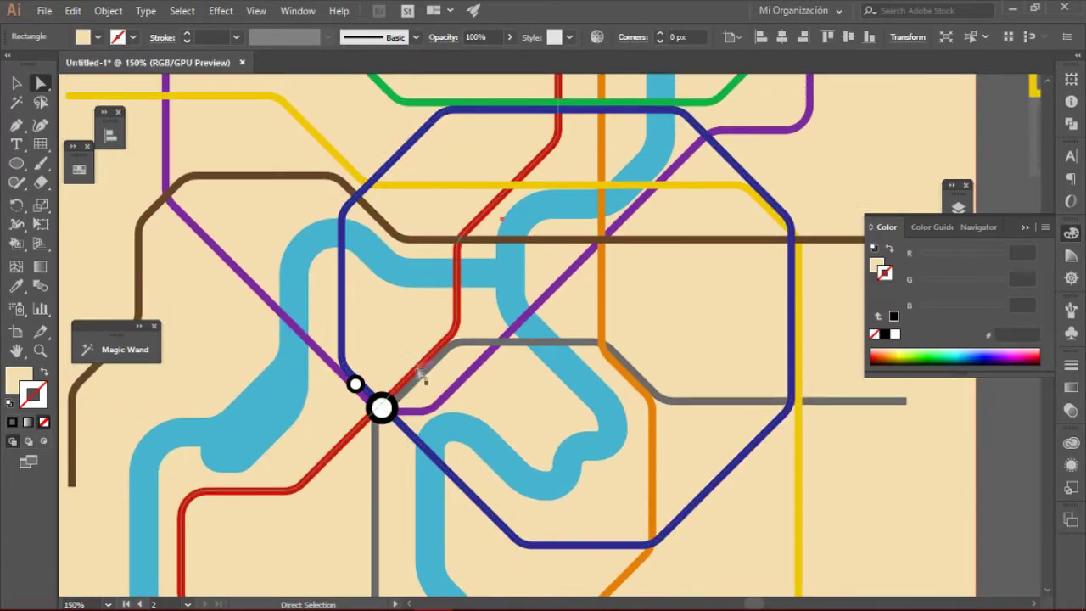
pyautogui.scroll(2, 424, 368)
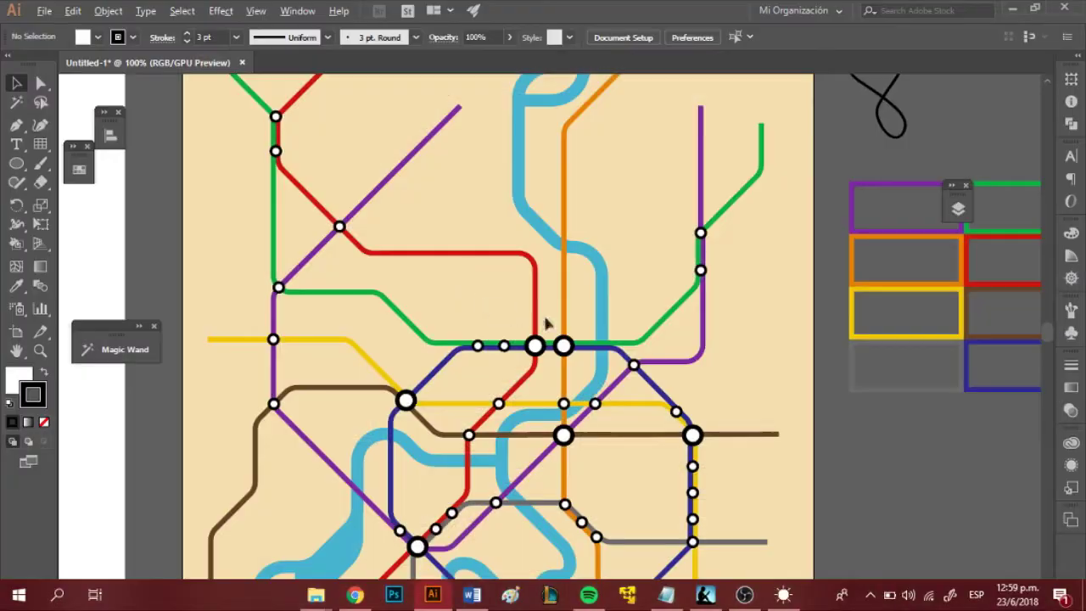
# Alt-drag white black-ringed circle copies onto every stop, with larger circles at interchanges.
pyautogui.scroll(3, 546, 323)
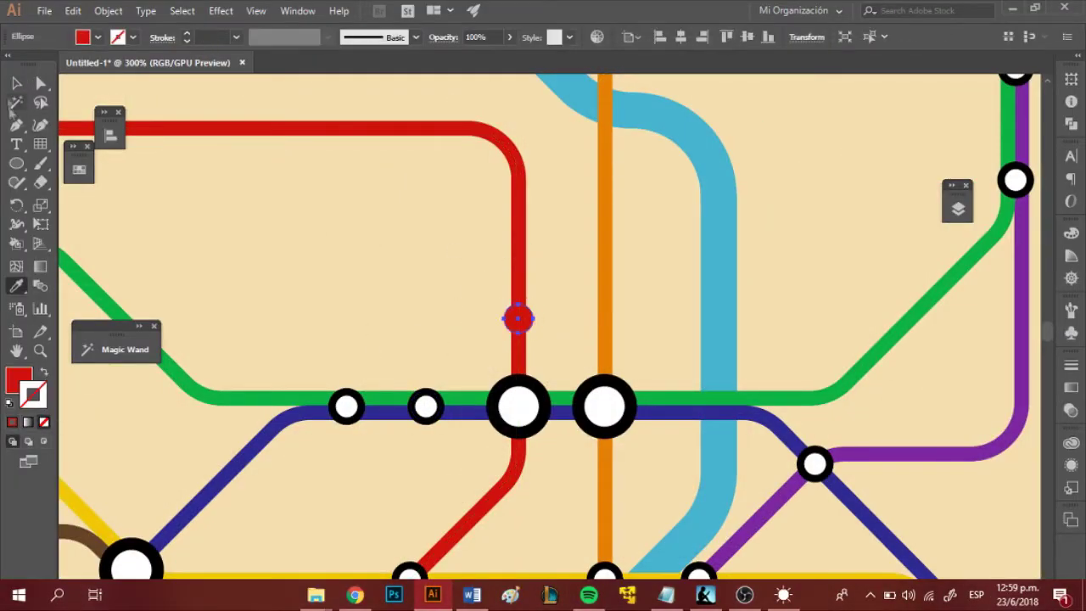
# Add small dots in each line's colour along the red, green and purple lines.
pyautogui.click(16, 82)
pyautogui.click(473, 310)
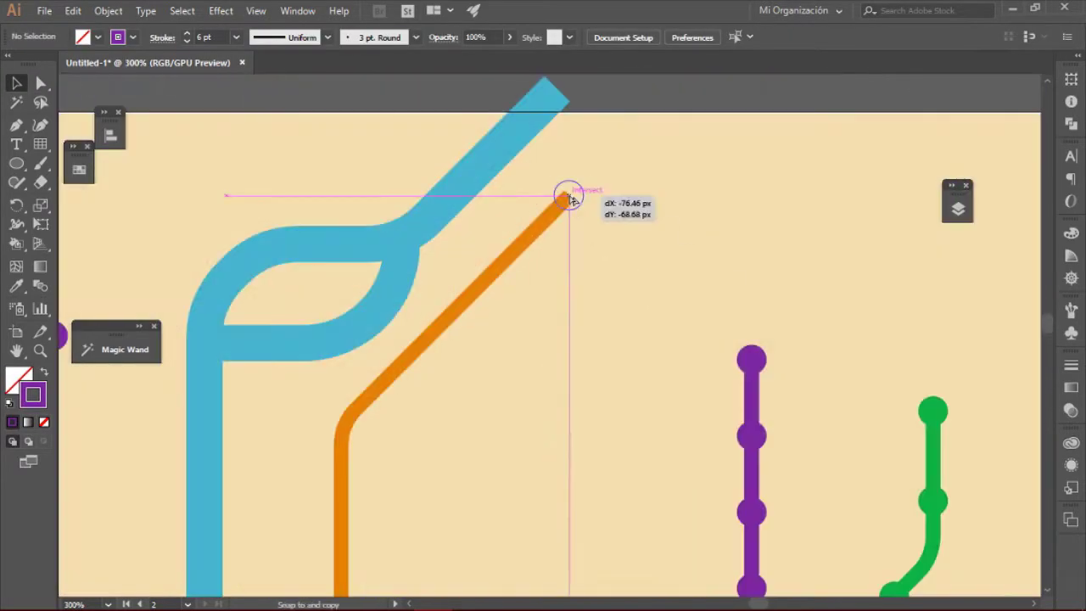
# Alt-drag a copy of a stop dot onto the end of the orange line.
pyautogui.moveTo(570, 199); pyautogui.dragTo(569, 195)
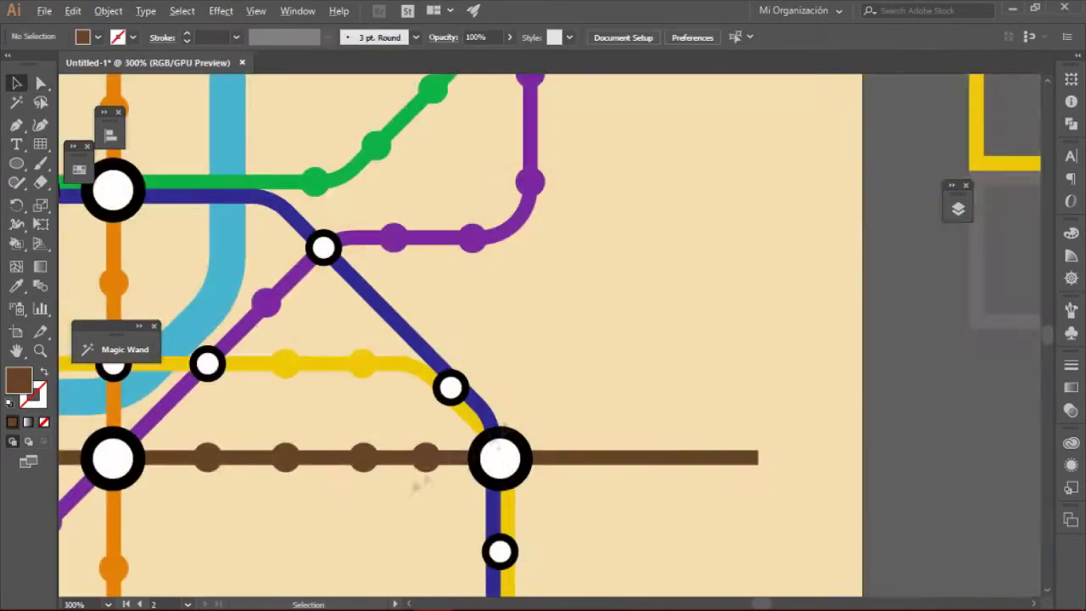
# Move the dark blue line's bend anchor up and to the left.
pyautogui.scroll(3, 501, 458)
pyautogui.click(434, 288)
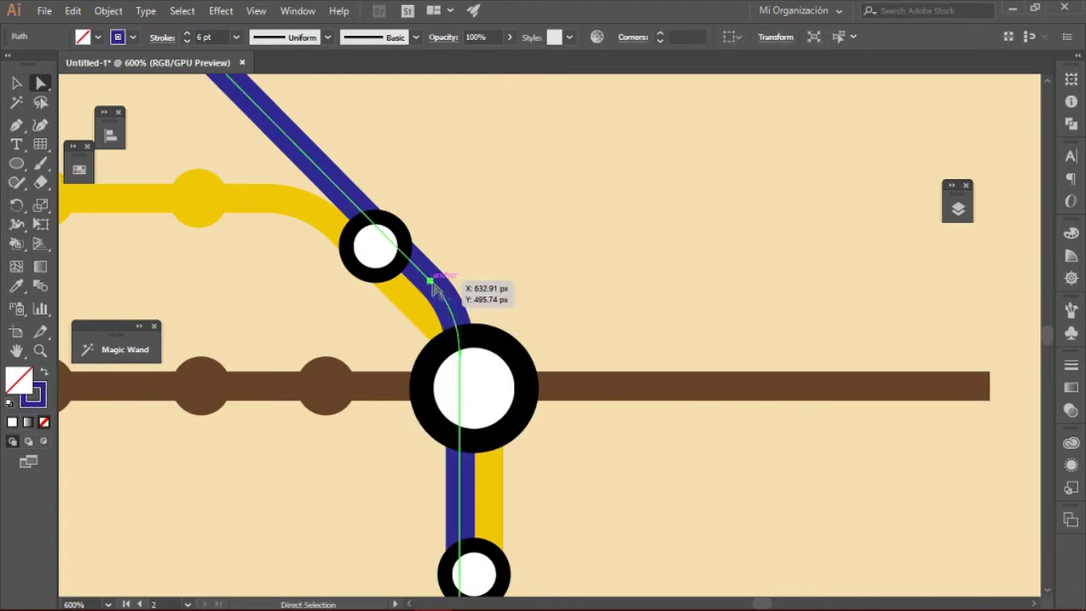
pyautogui.click(431, 281)
pyautogui.press('p')
pyautogui.press('a')
pyautogui.moveTo(430, 280); pyautogui.dragTo(421, 271)
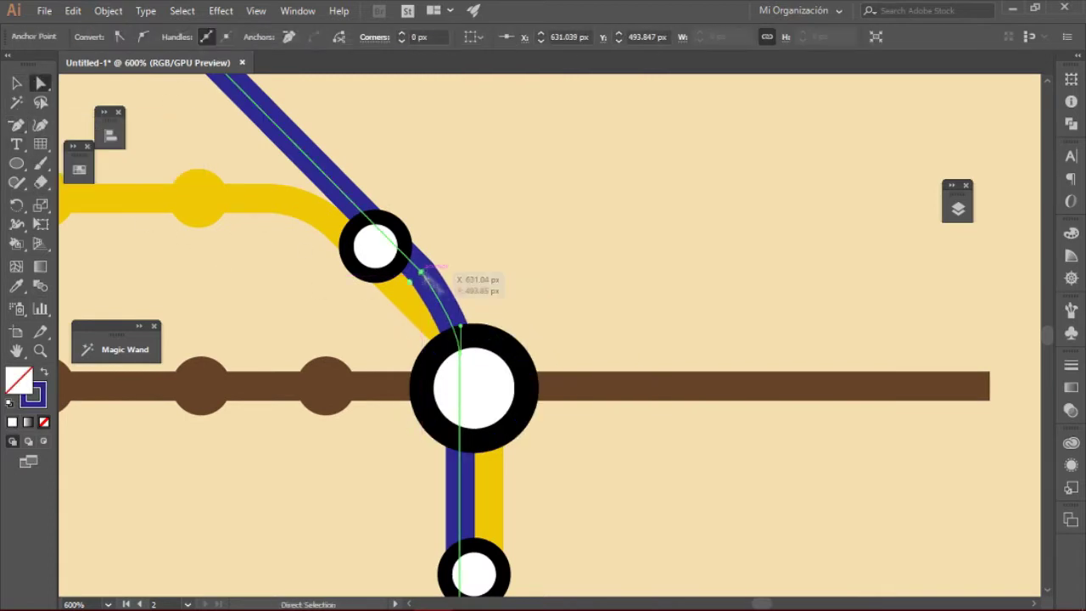
# Convert the blue line's bend into a corner point and clear the selection.
pyautogui.moveTo(463, 312); pyautogui.dragTo(463, 311)
pyautogui.press('-')
pyautogui.click(462, 311)
pyautogui.press('Return')
pyautogui.press('v')
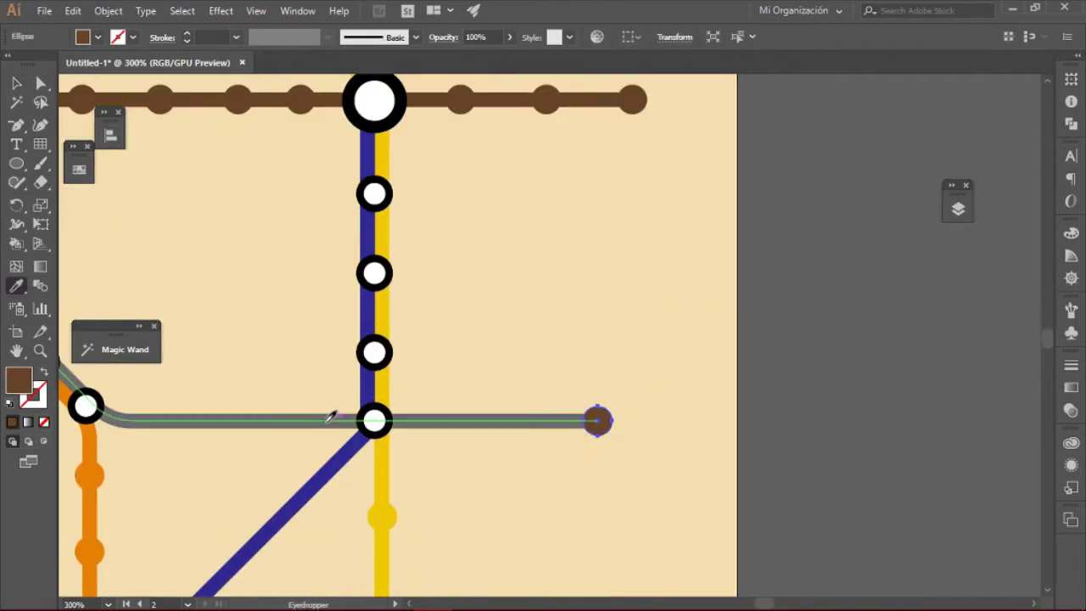
pyautogui.hotkey('ctrl', 'shift', 'a')
pyautogui.press('v')
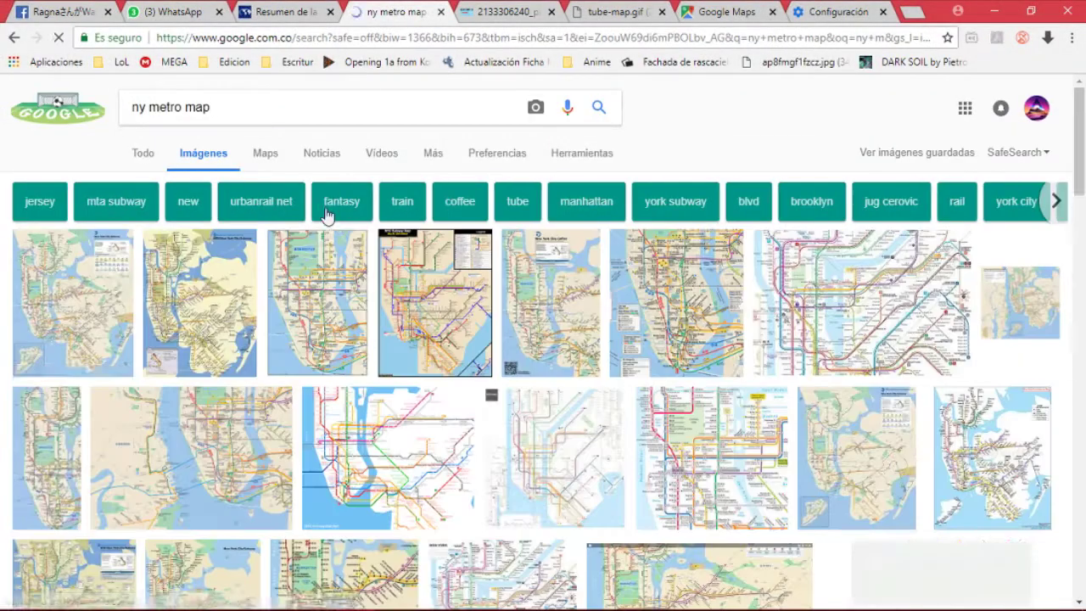
# Open the NYMag New York subway map image in a new tab at full size.
pyautogui.click(316, 326)
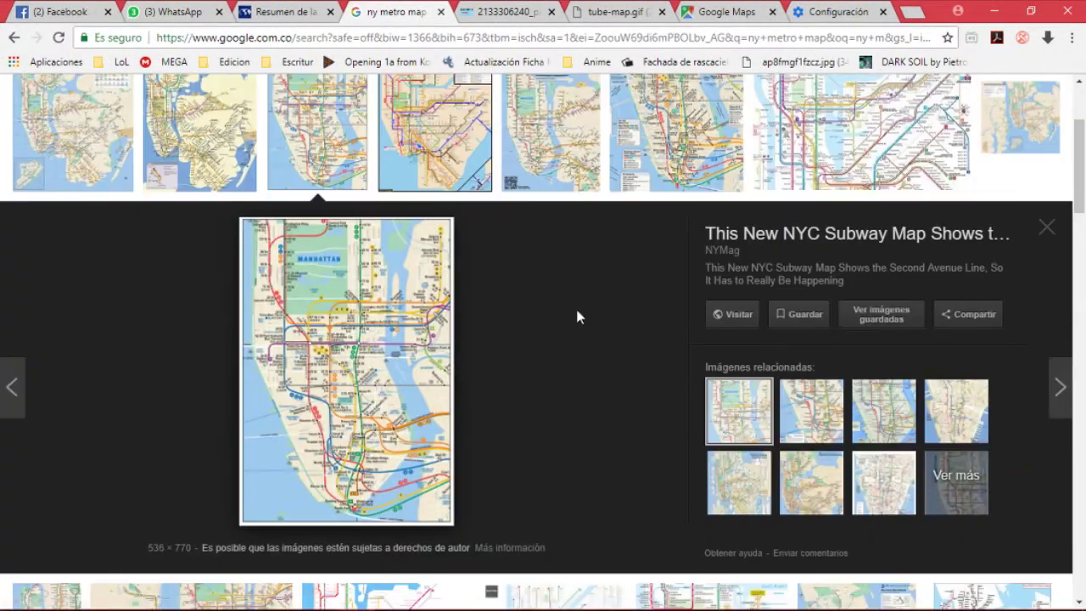
pyautogui.click(466, 136)
pyautogui.click(547, 144)
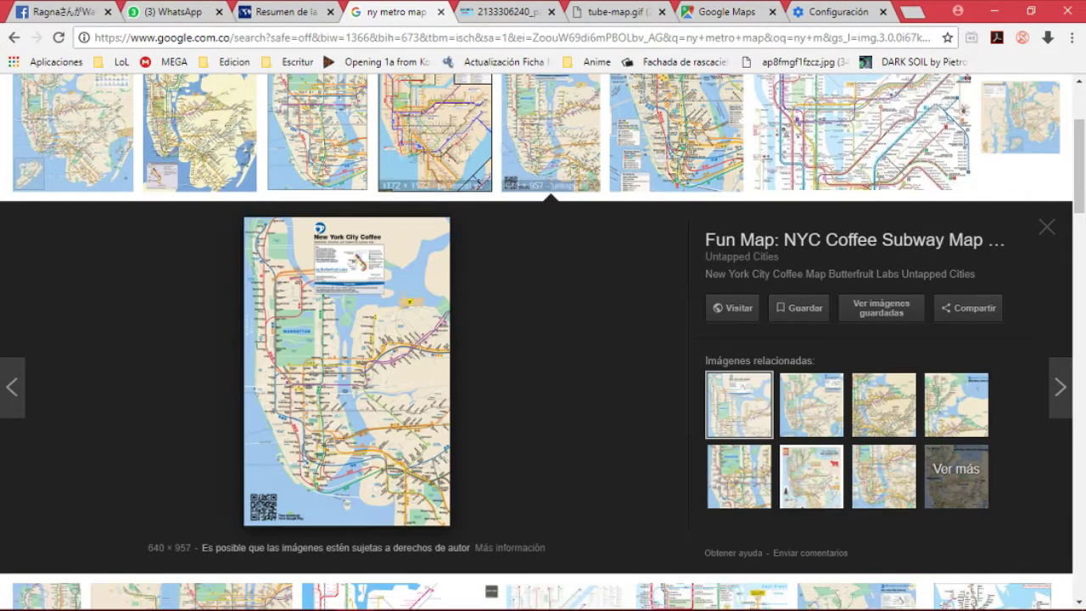
pyautogui.click(316, 131)
pyautogui.rightClick(374, 263)
pyautogui.click(441, 382)
pyautogui.click(525, 12)
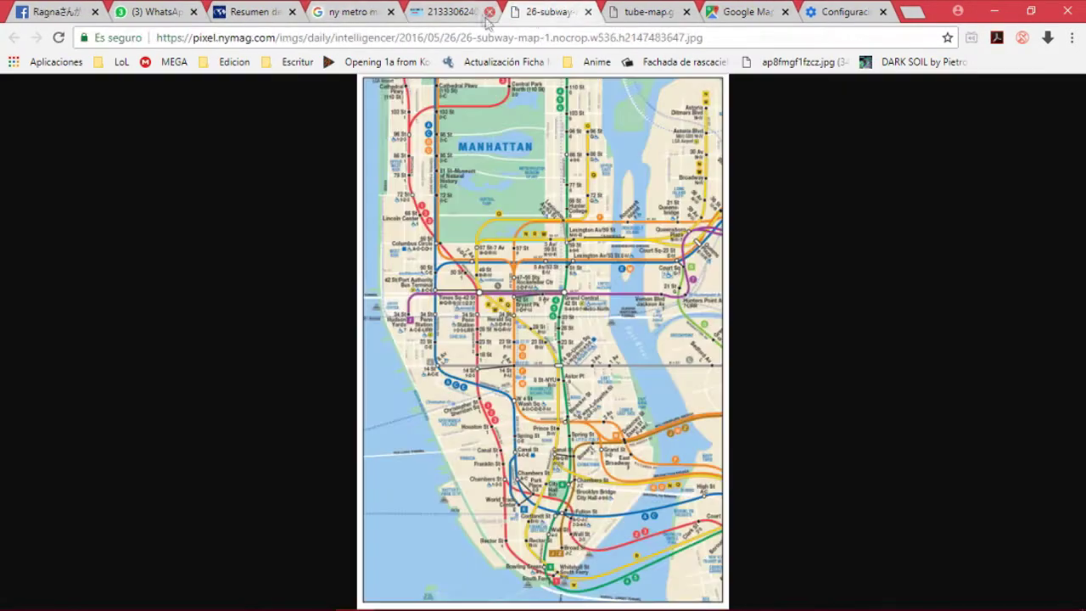
pyautogui.click(536, 263)
pyautogui.hotkey('alt', 'Tab')
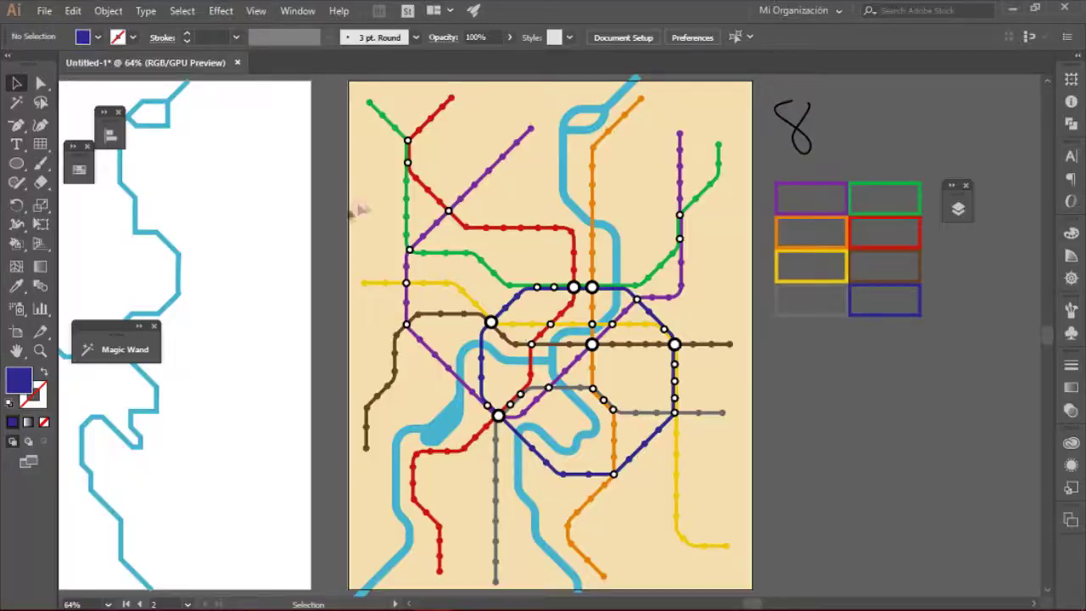
# Review the annotated map screenshot in Paint.
pyautogui.click(107, 10)
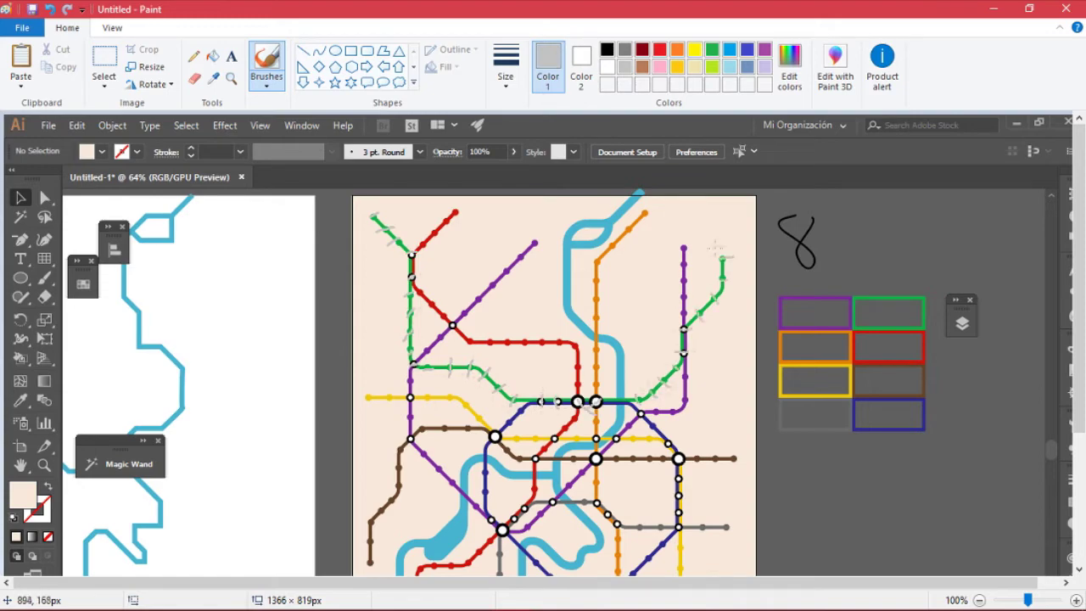
pyautogui.scroll(-3, 694, 440)
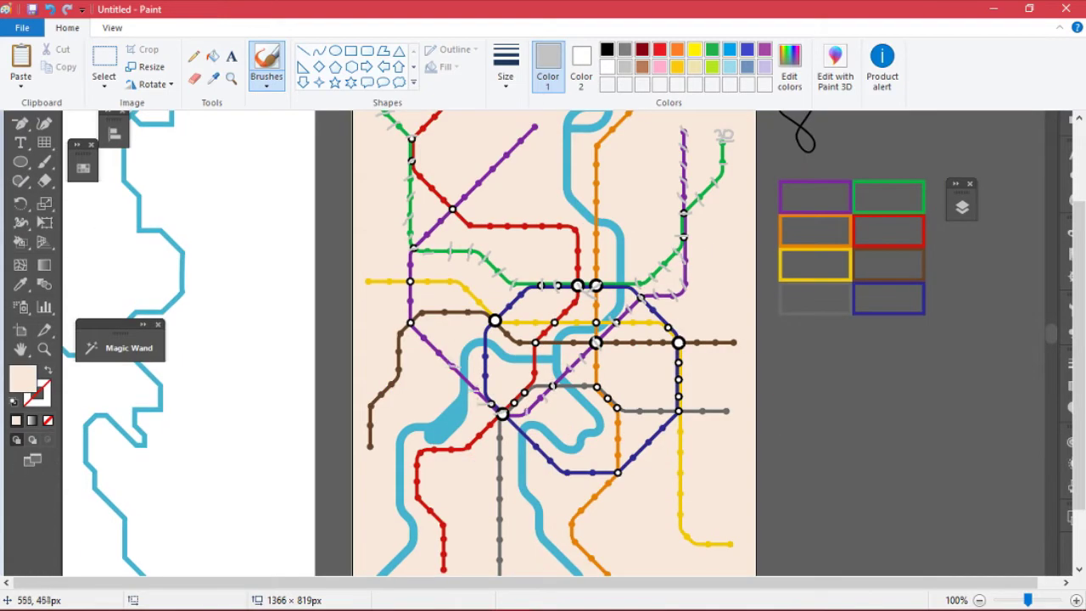
pyautogui.scroll(3, 486, 239)
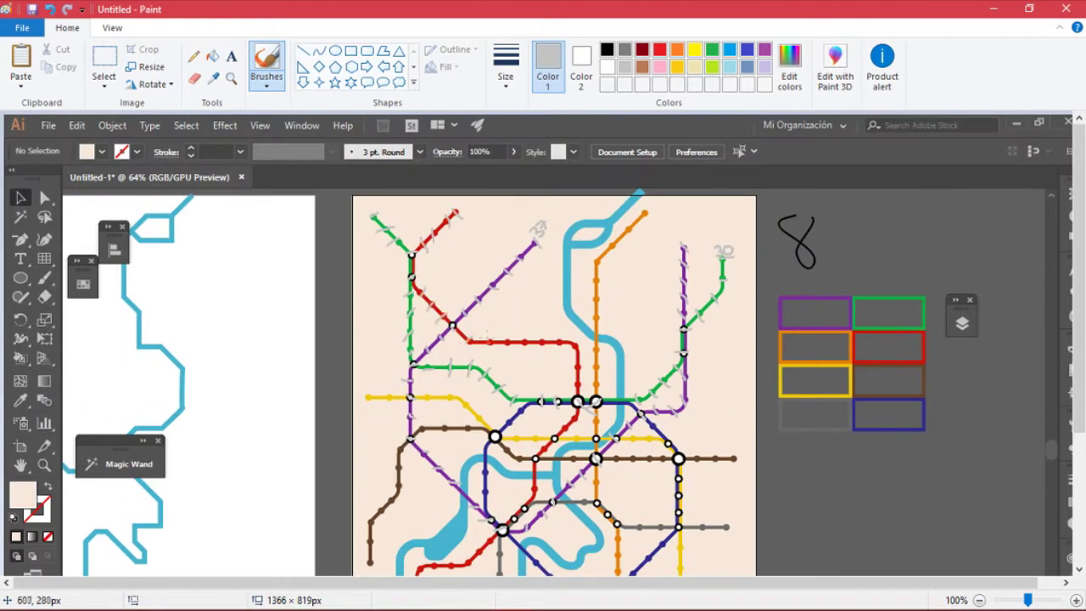
pyautogui.scroll(-3, 516, 347)
pyautogui.scroll(-2, 521, 384)
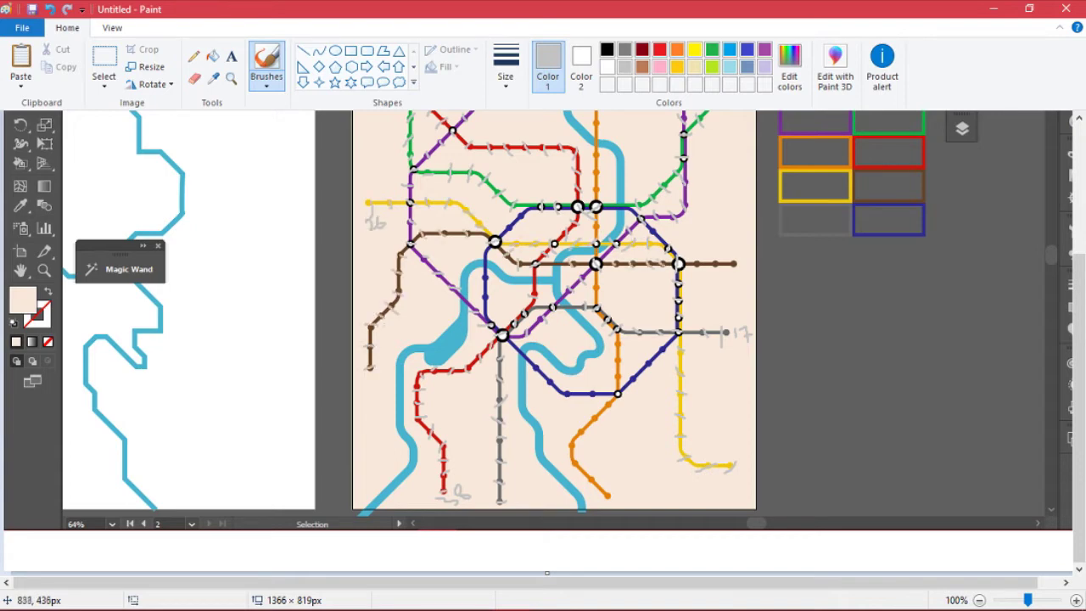
pyautogui.scroll(3, 630, 316)
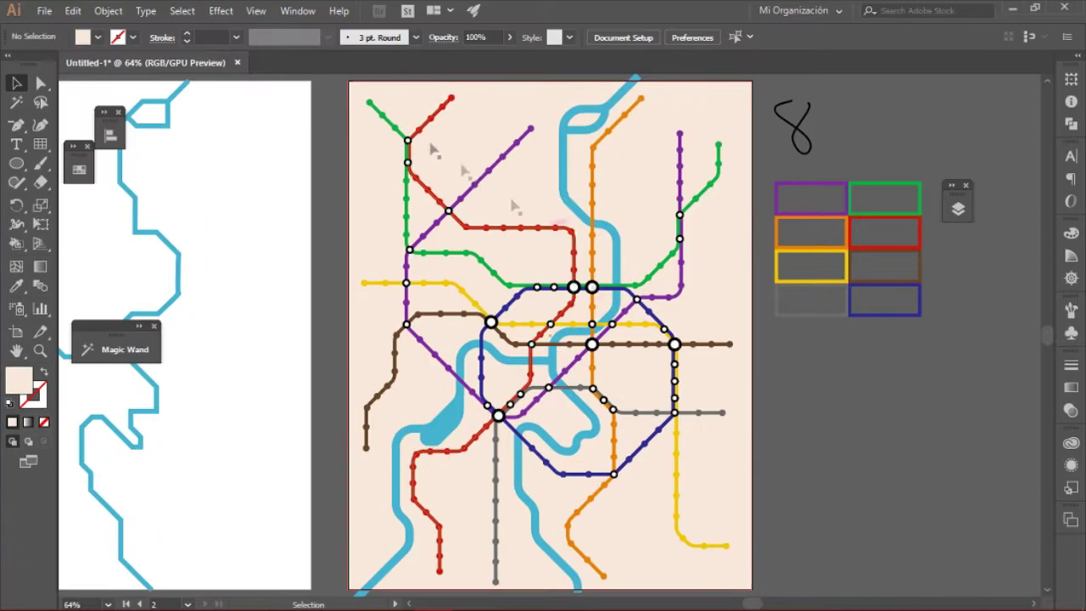
# Add the note 'El más gran de que he hecho XD' in a text box under the 204.
pyautogui.press('t')
pyautogui.moveTo(779, 419); pyautogui.dragTo(905, 481)
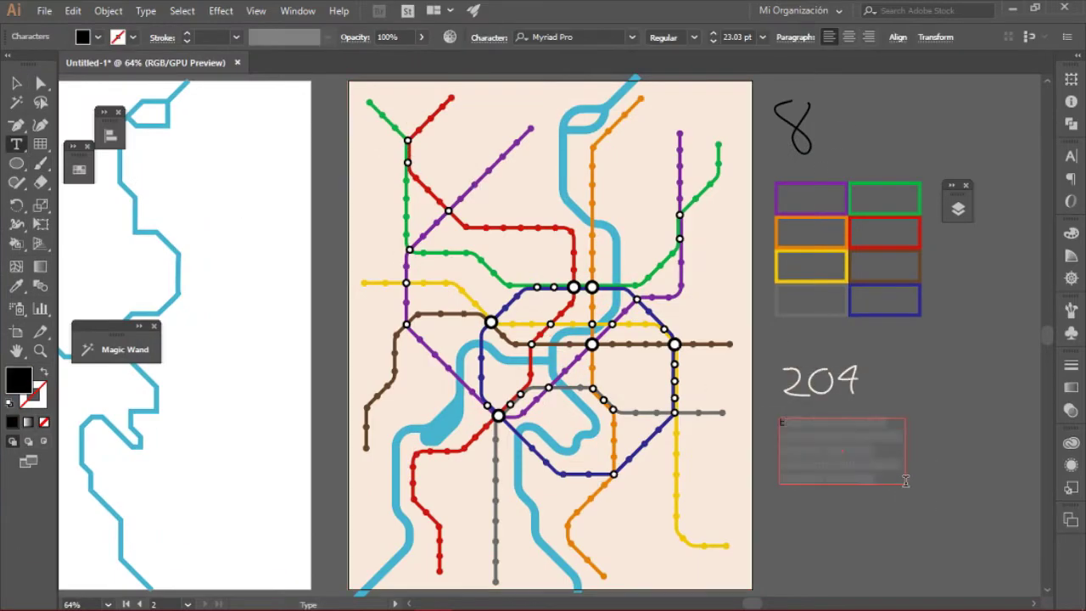
pyautogui.write('El más gran de que he hecho XD')
pyautogui.press('Escape')
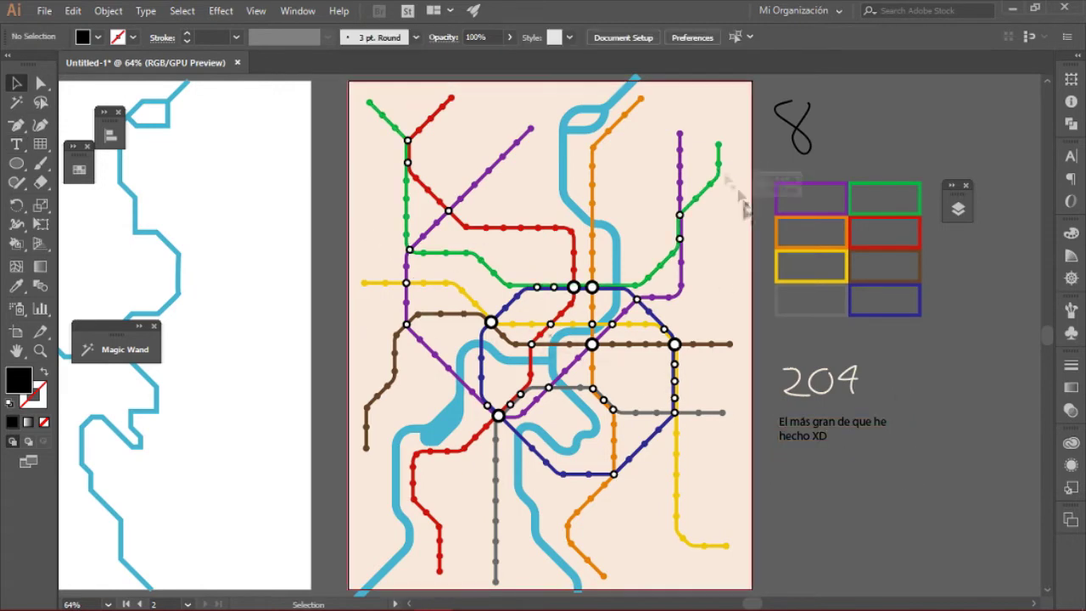
# Draw a closed pen shape inside the dark blue loop beside the river.
pyautogui.press('p')
pyautogui.click(957, 209)
pyautogui.scroll(3, 526, 254)
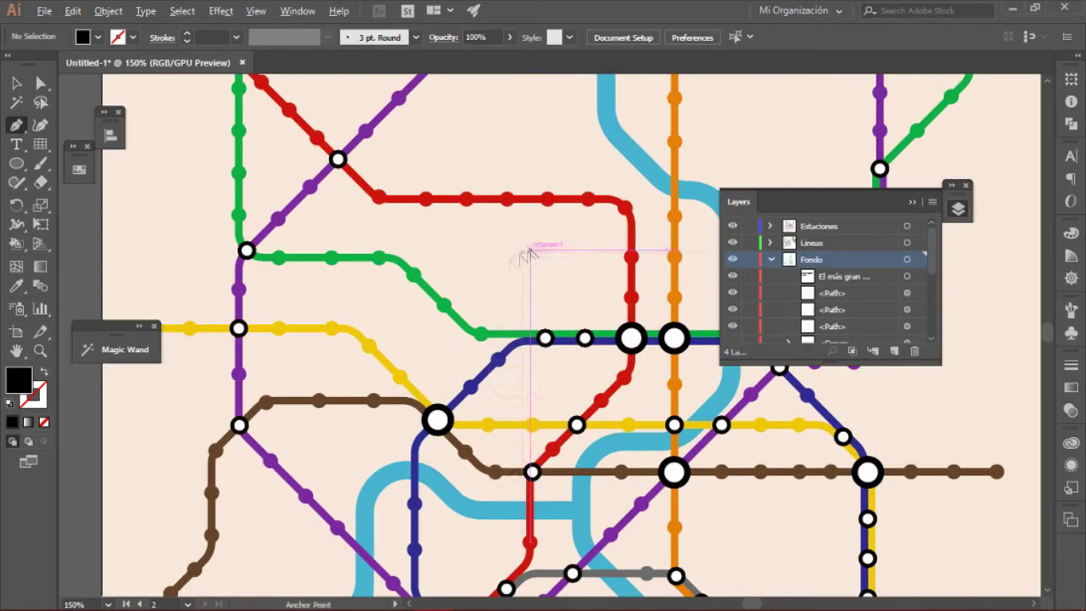
pyautogui.scroll(-2, 526, 255)
pyautogui.scroll(-1, 500, 305)
pyautogui.scroll(-3, 447, 348)
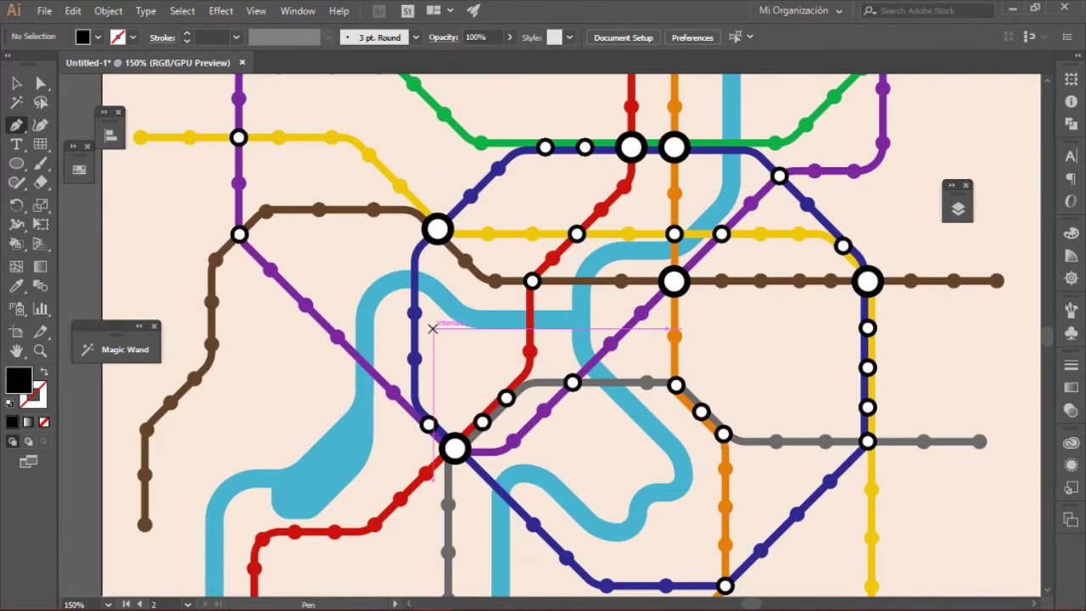
pyautogui.click(433, 328)
pyautogui.click(433, 395)
pyautogui.click(454, 415)
pyautogui.click(496, 373)
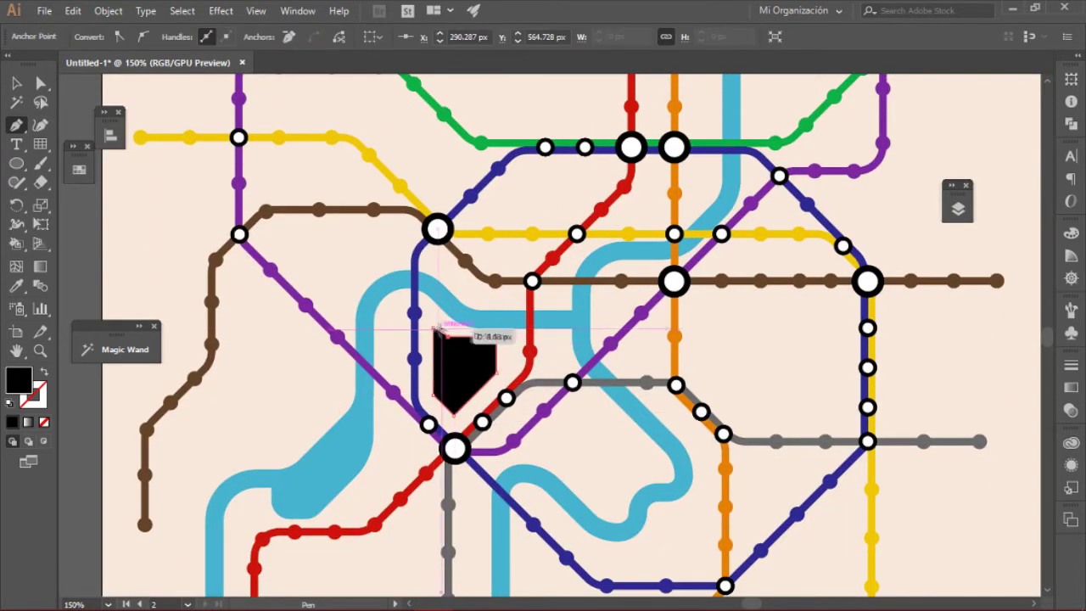
pyautogui.scroll(4, 433, 325)
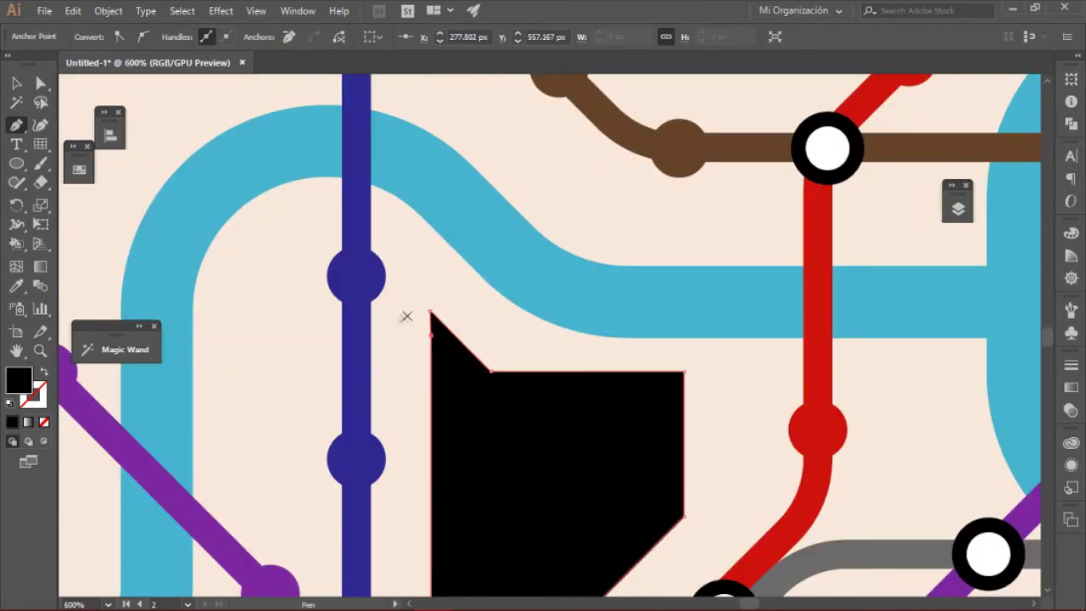
pyautogui.click(434, 337)
# Round the new shape's corners and fill it light green.
pyautogui.press('v')
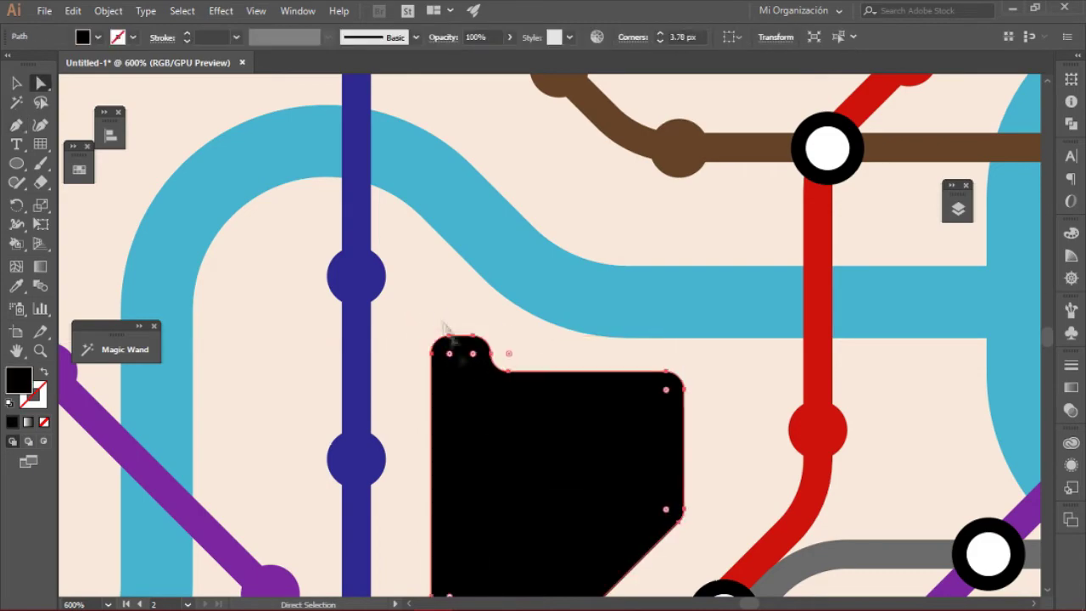
pyautogui.scroll(-3, 444, 327)
pyautogui.moveTo(505, 399); pyautogui.dragTo(449, 360)
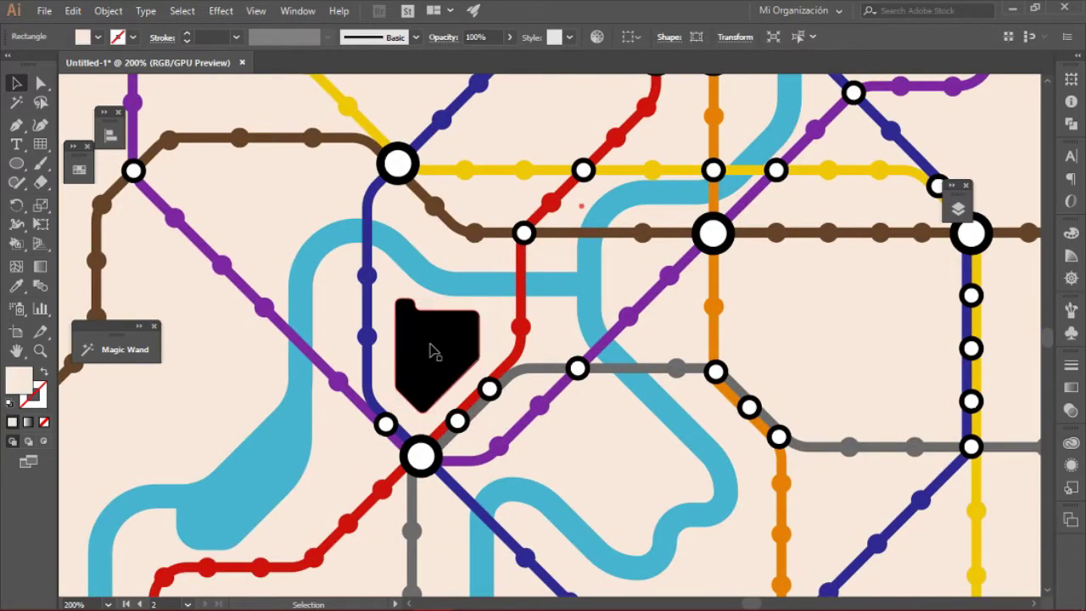
pyautogui.scroll(3, 429, 322)
pyautogui.press('a')
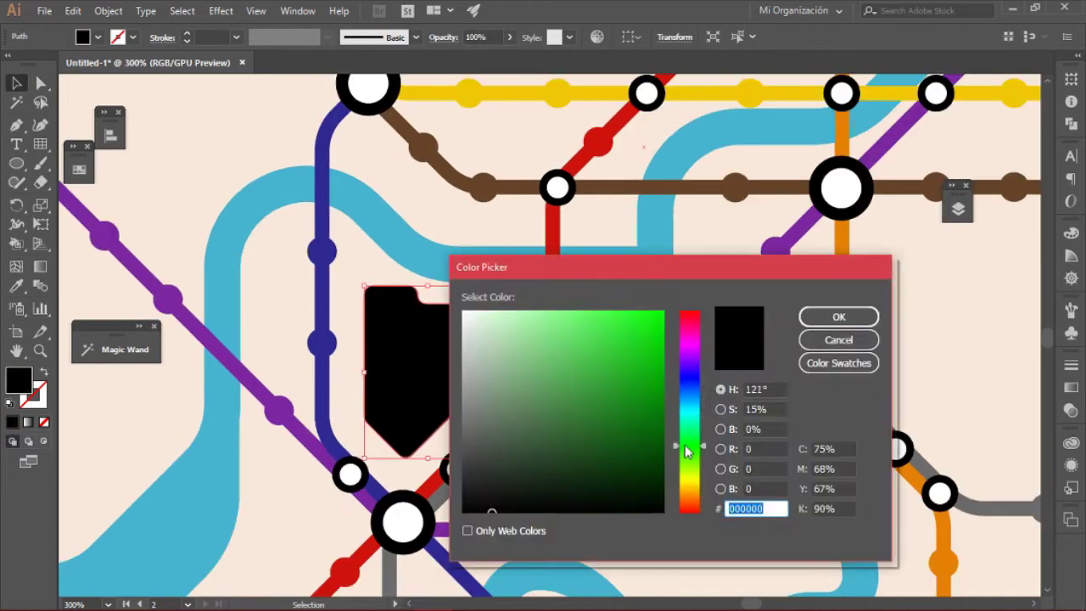
pyautogui.click(530, 344)
pyautogui.press('Return')
# Round the green shape's corners further and deselect it.
pyautogui.press('a')
pyautogui.click(406, 450)
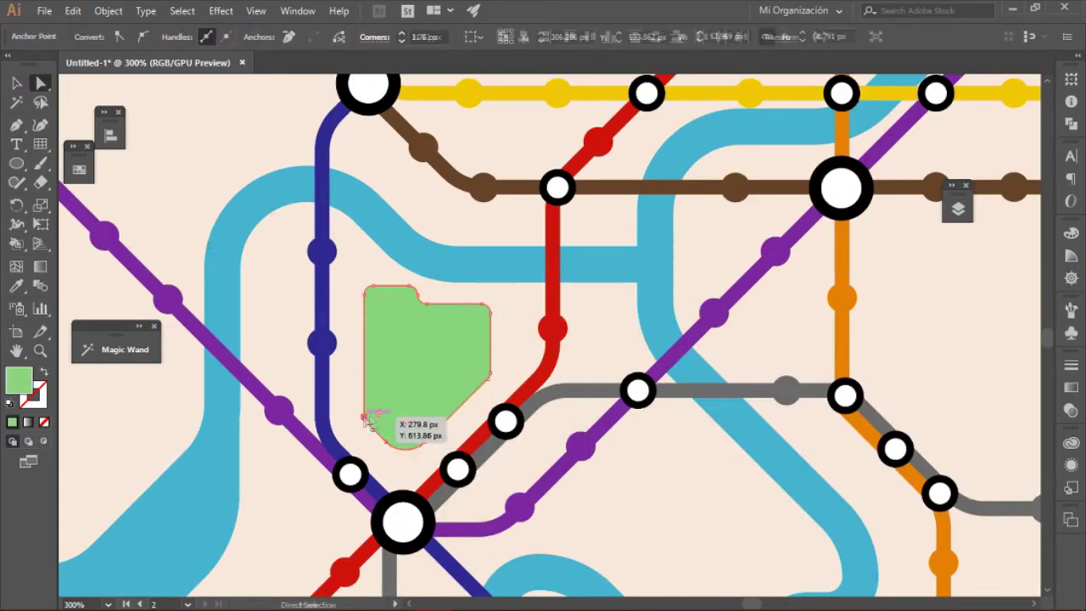
pyautogui.moveTo(367, 418); pyautogui.dragTo(366, 419)
pyautogui.click(243, 188)
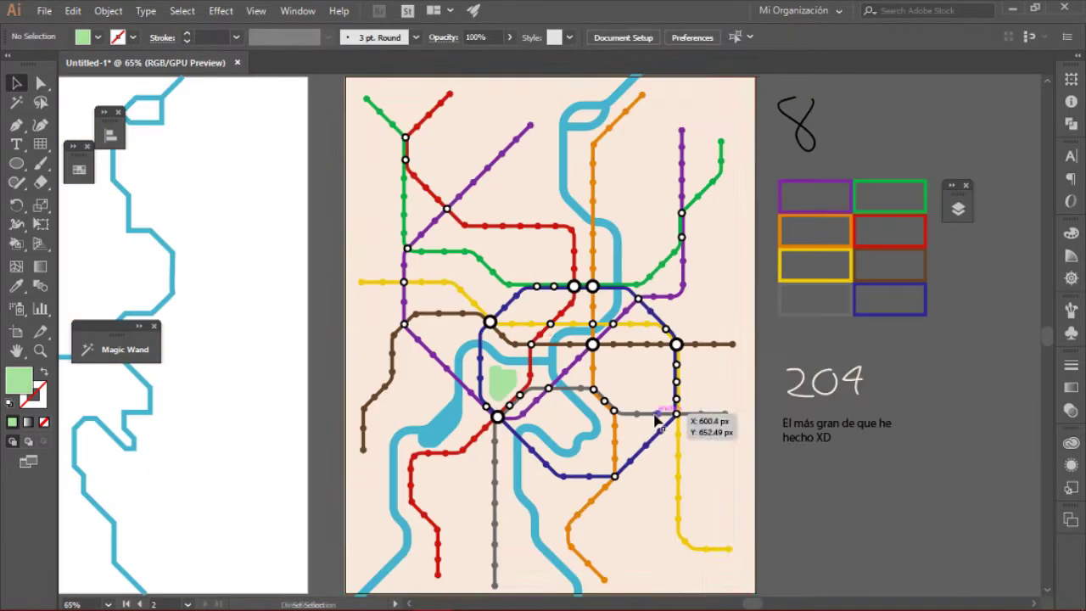
# Create Artboard 3 right of the map with 350 px height and fit it in the window.
pyautogui.moveTo(657, 420); pyautogui.dragTo(659, 418)
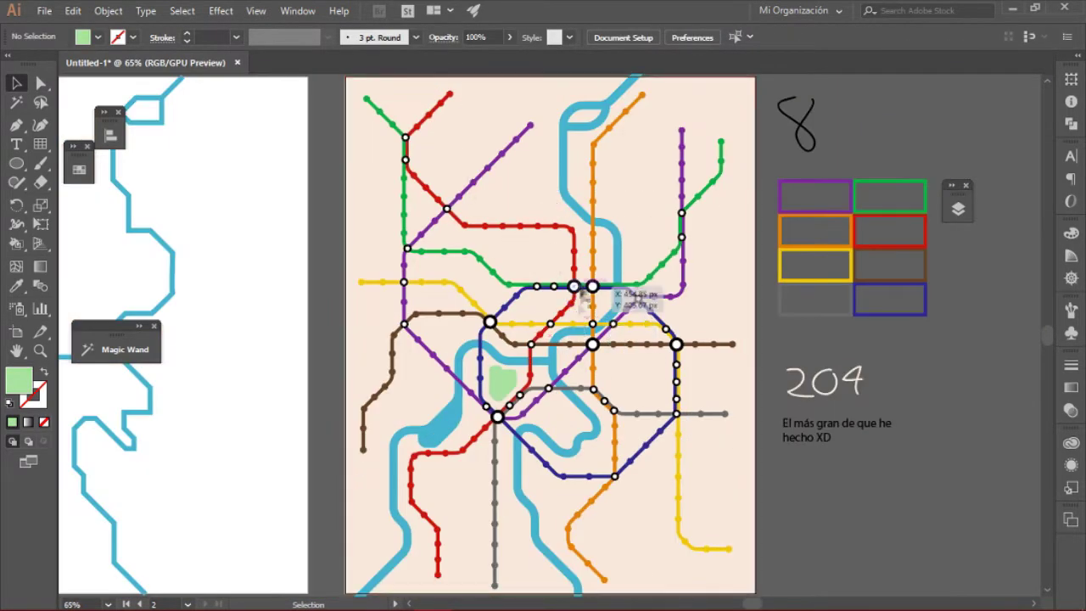
pyautogui.hotkey('shift', 'o')
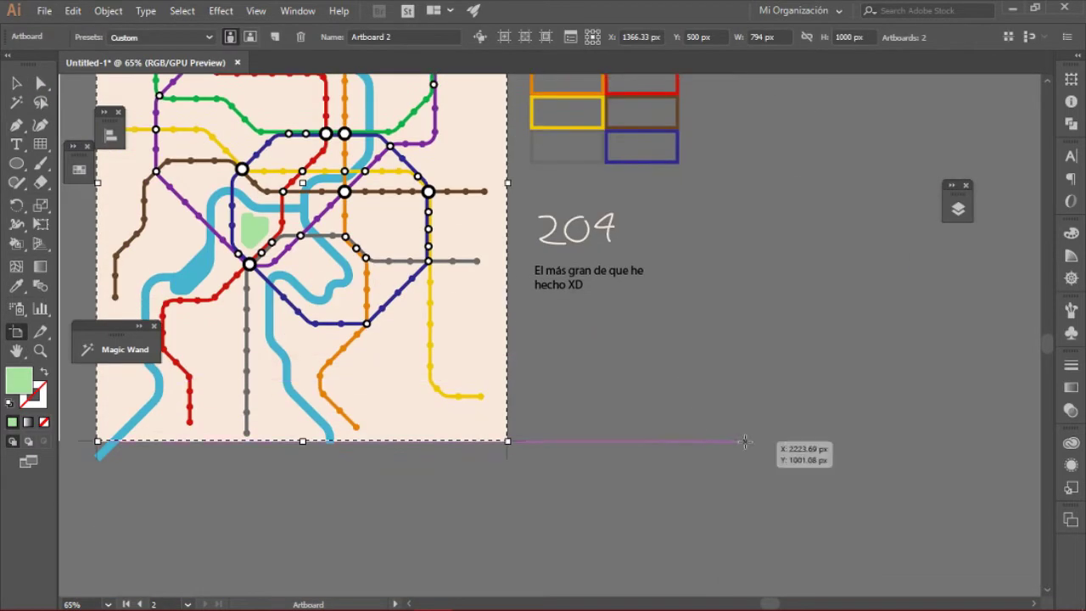
pyautogui.moveTo(745, 440); pyautogui.dragTo(922, 257)
pyautogui.write('350')
pyautogui.press('Return')
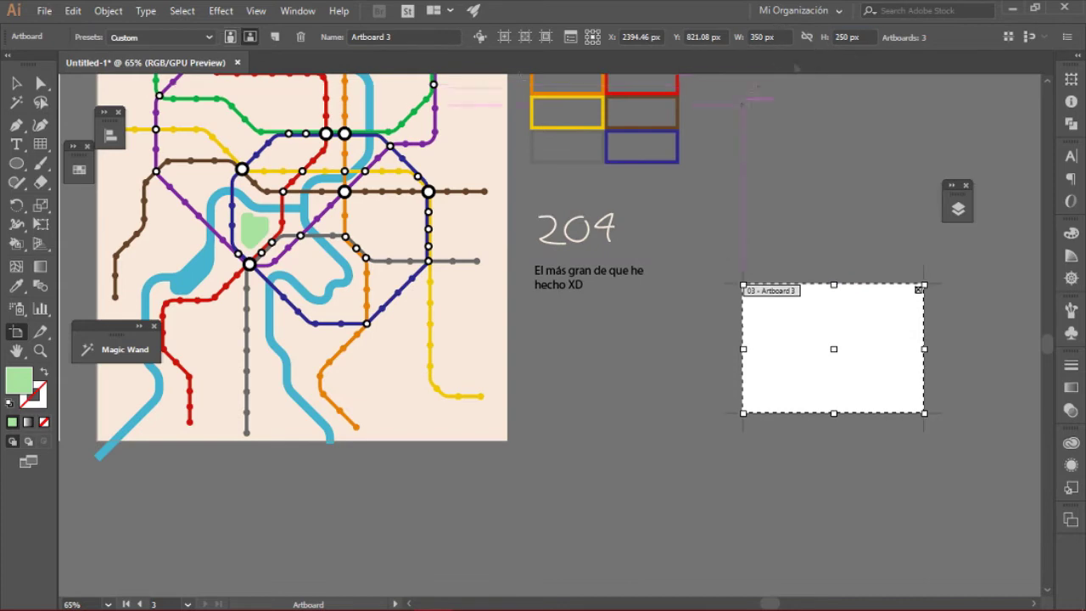
pyautogui.press('Escape')
pyautogui.hotkey('ctrl', '0')
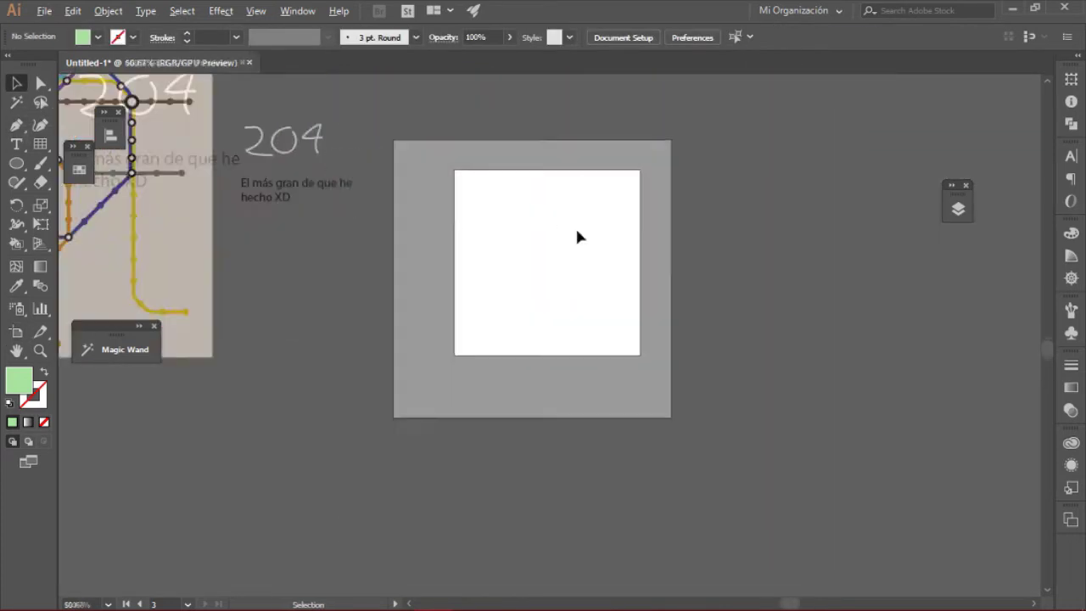
pyautogui.press('p')
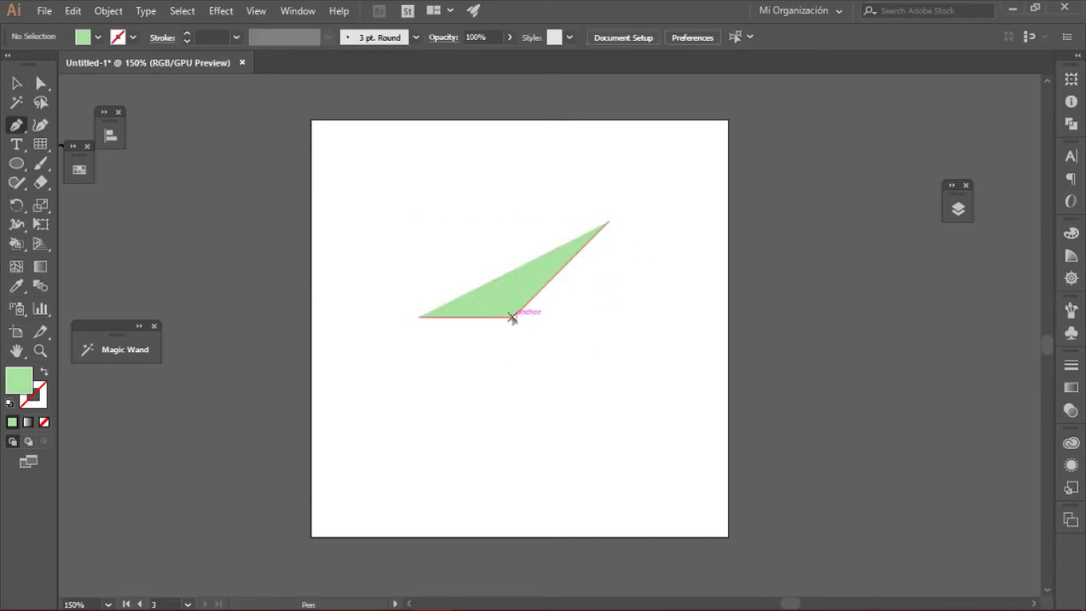
# Turn the three-branch junction path's fill into a stroke and set its weight to 13 pt.
pyautogui.hotkey('shift', 'x')
pyautogui.click(383, 280)
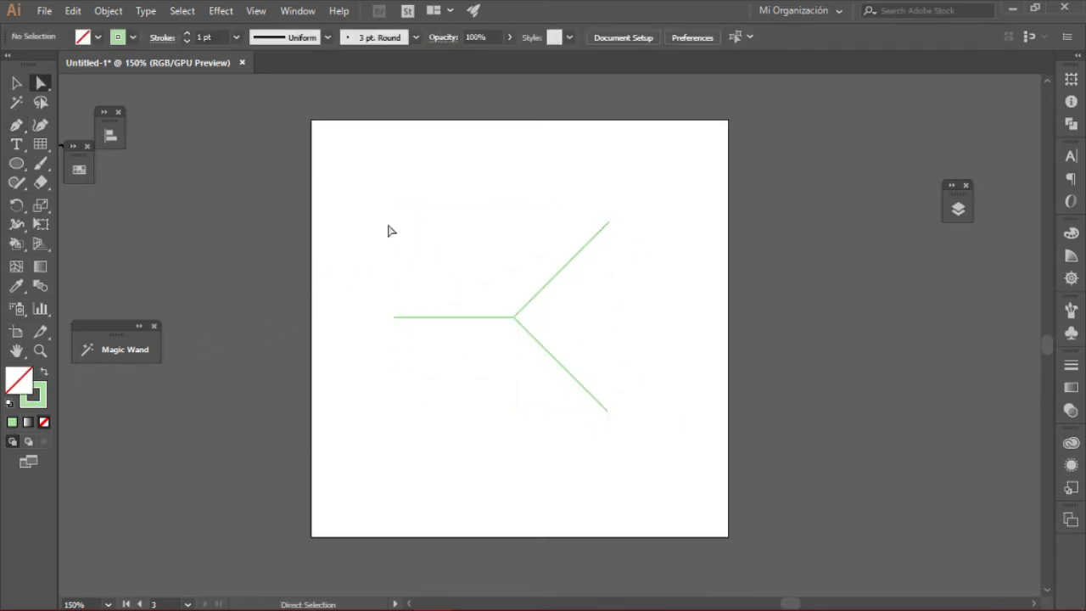
pyautogui.moveTo(388, 229); pyautogui.dragTo(537, 349)
pyautogui.write('13')
pyautogui.press('Return')
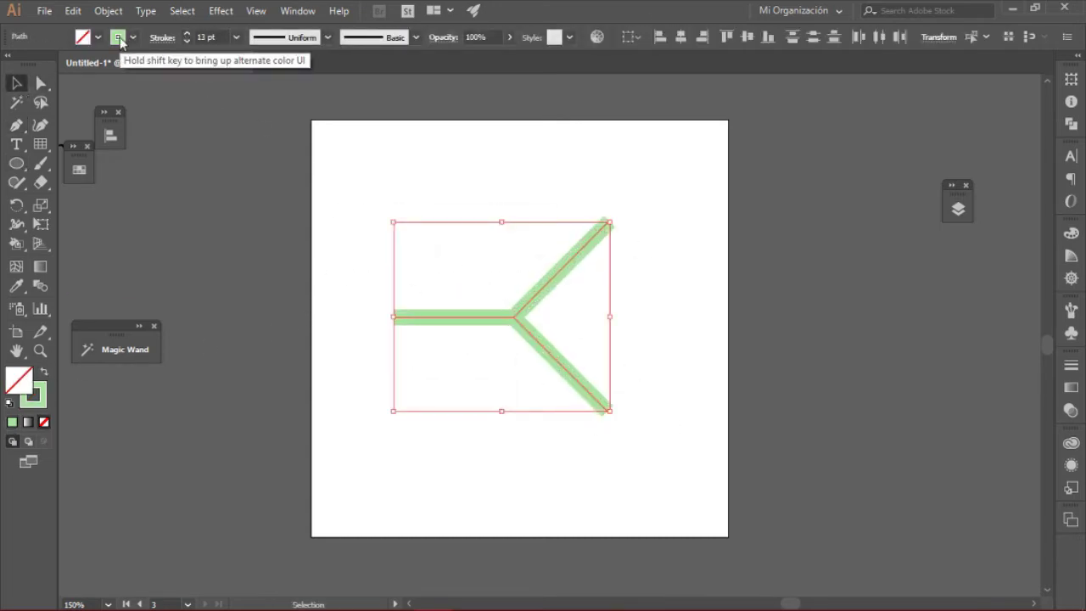
pyautogui.click(119, 37)
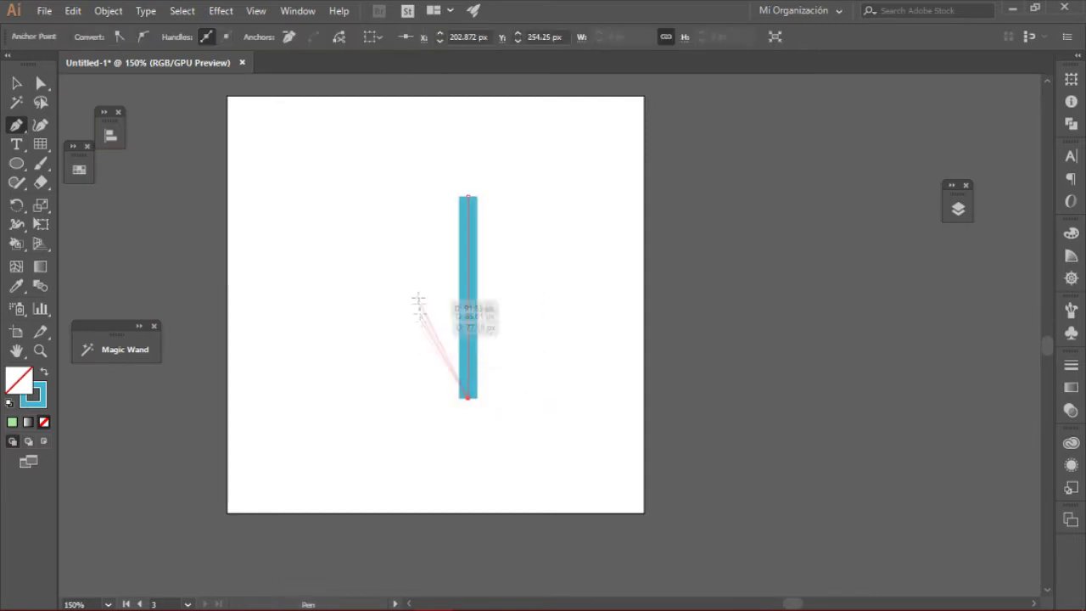
pyautogui.keyDown('ctrl'); pyautogui.click(419, 305); pyautogui.keyUp('ctrl')
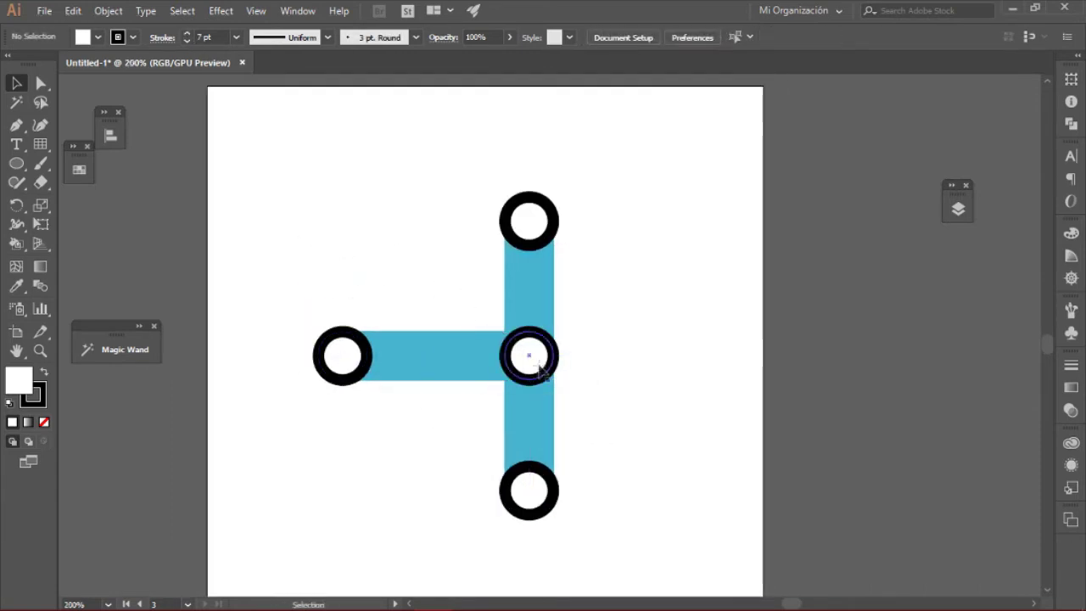
# Draw a large circle around the junction and move the top and bottom rings onto it.
pyautogui.moveTo(501, 328); pyautogui.dragTo(502, 330)
pyautogui.hotkey('ctrl', 'a')
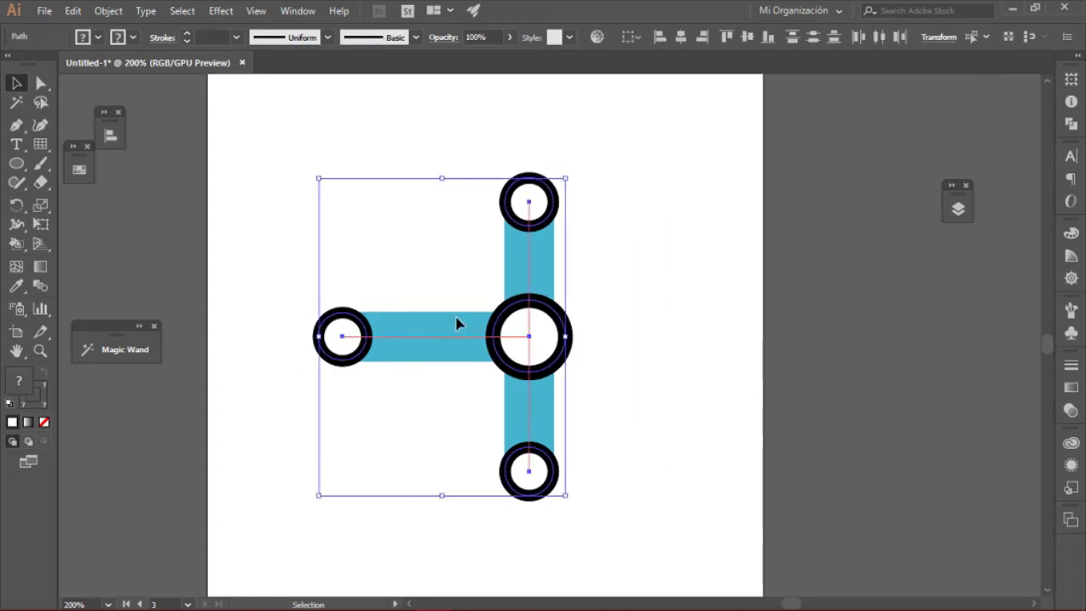
pyautogui.click(678, 413)
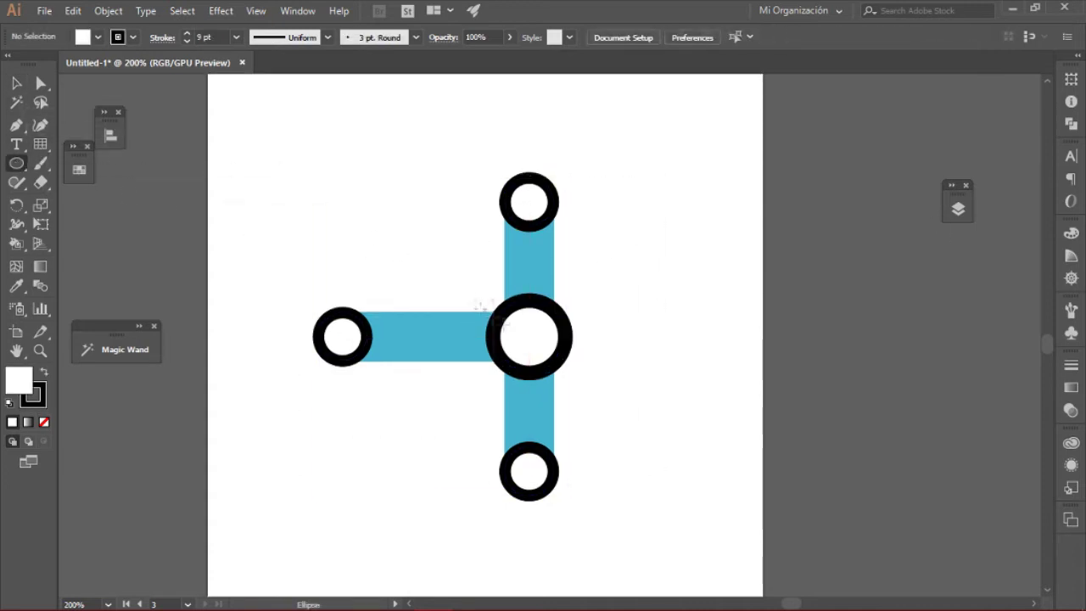
pyautogui.moveTo(528, 336); pyautogui.dragTo(343, 151)
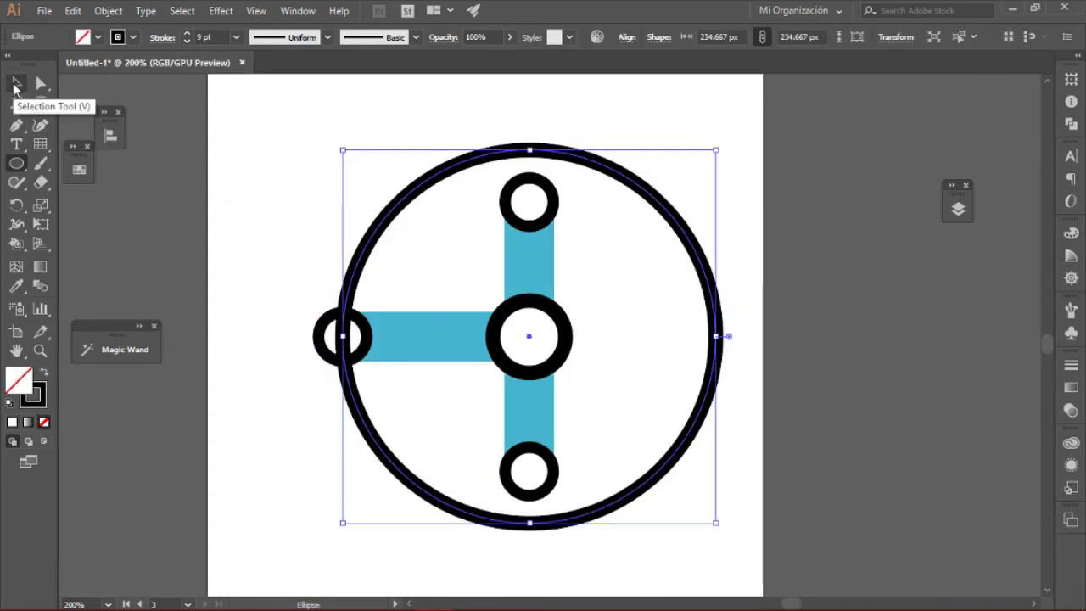
pyautogui.click(958, 207)
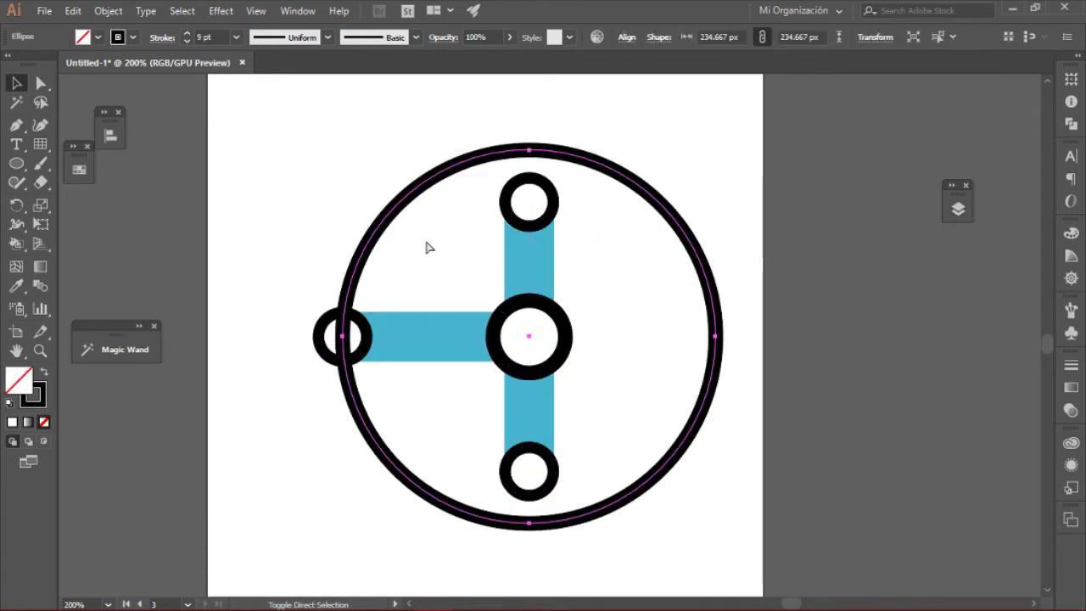
pyautogui.moveTo(528, 202); pyautogui.dragTo(528, 150)
pyautogui.moveTo(528, 470); pyautogui.dragTo(529, 523)
# Eyedrop the blue line colour onto the big circle's stroke and thicken its outline.
pyautogui.click(460, 417)
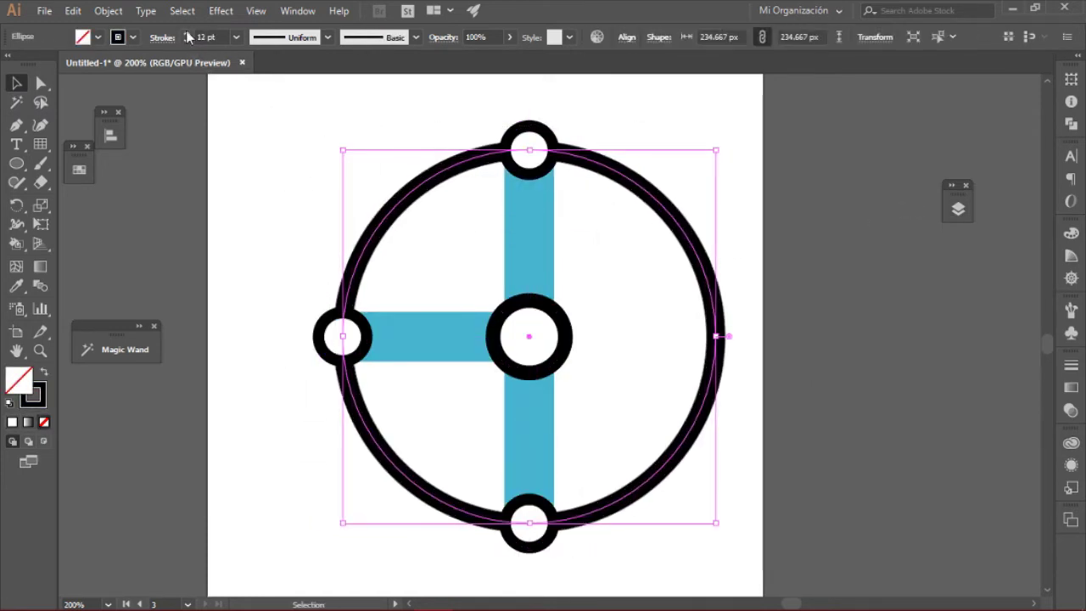
pyautogui.hotkey('ctrl', 'a')
pyautogui.click(695, 504)
pyautogui.click(666, 475)
pyautogui.press('i')
pyautogui.click(530, 237)
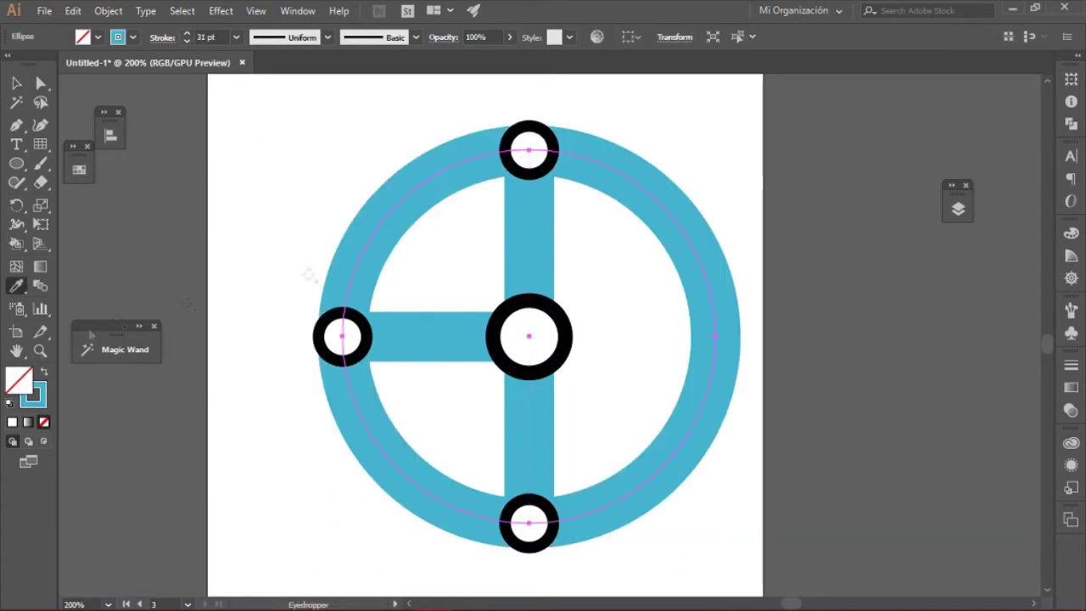
pyautogui.doubleClick(32, 393)
pyautogui.press('Return')
pyautogui.press('v')
pyautogui.click(263, 173)
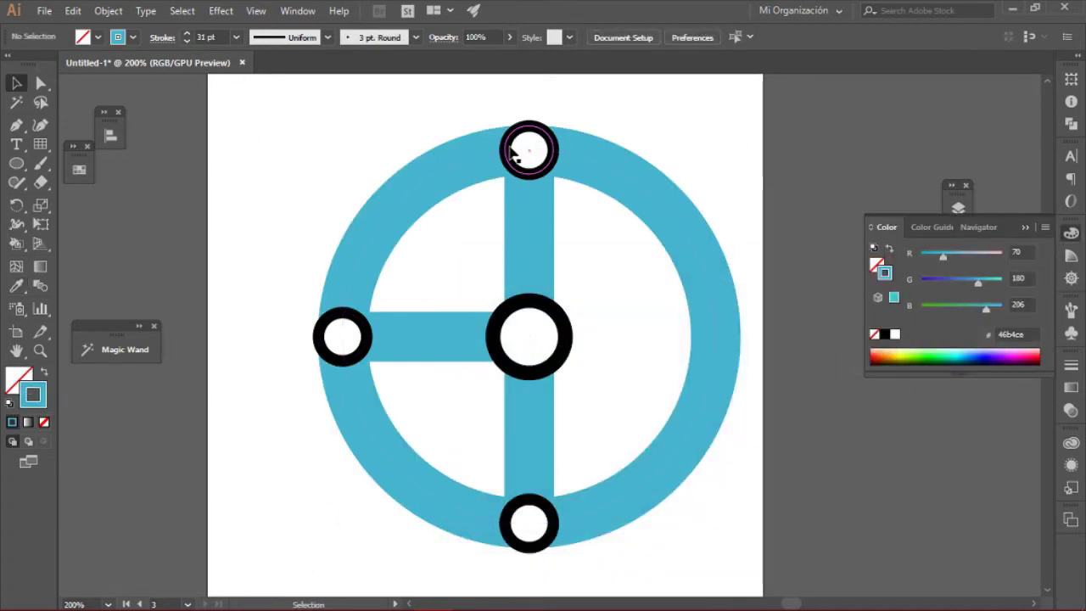
# Remove the outer black station rings, leaving one central station in the wheel.
pyautogui.hotkey('ctrl', 'z')
pyautogui.hotkey('ctrl', 'z')
pyautogui.hotkey('ctrl', 'z')
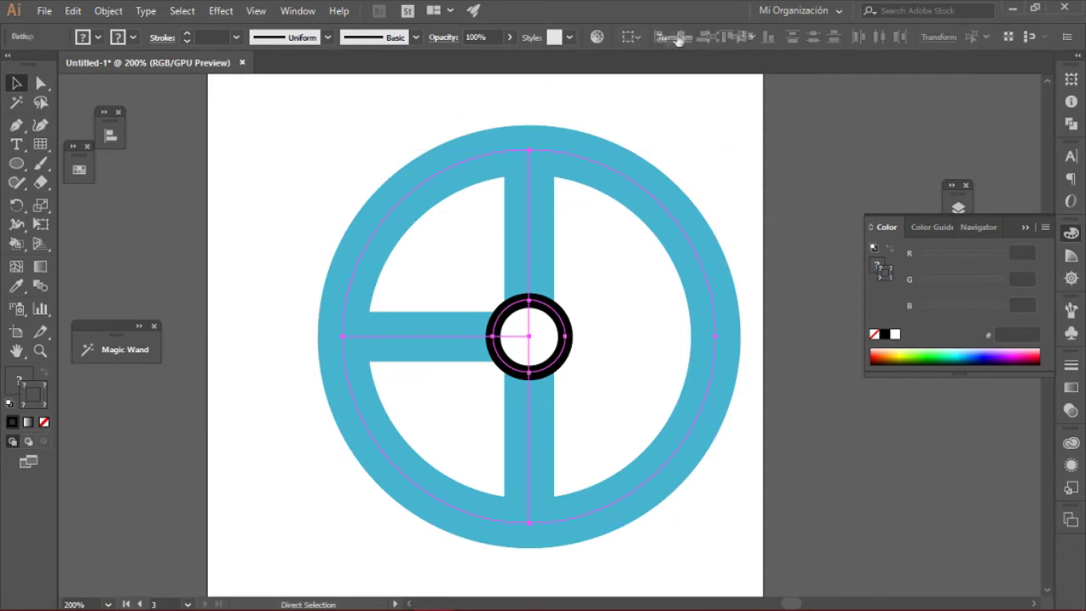
pyautogui.hotkey('ctrl', 'shift', 'a')
pyautogui.hotkey('ctrl', '-')
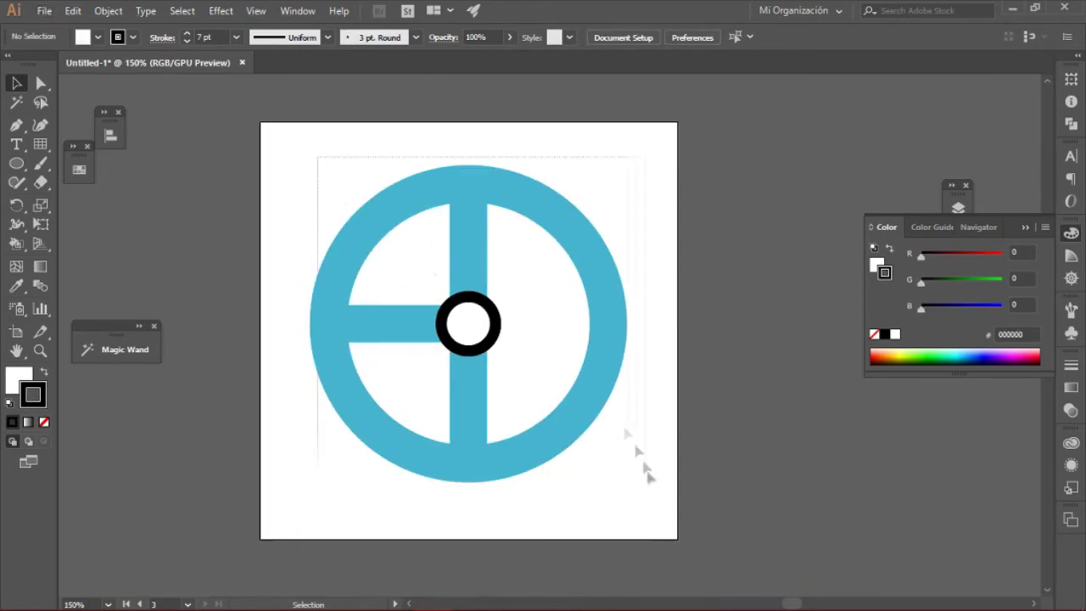
pyautogui.moveTo(647, 475); pyautogui.dragTo(652, 480)
# Save the file as 'Metro' in the Trabajos terminados AI folder.
pyautogui.click(276, 218)
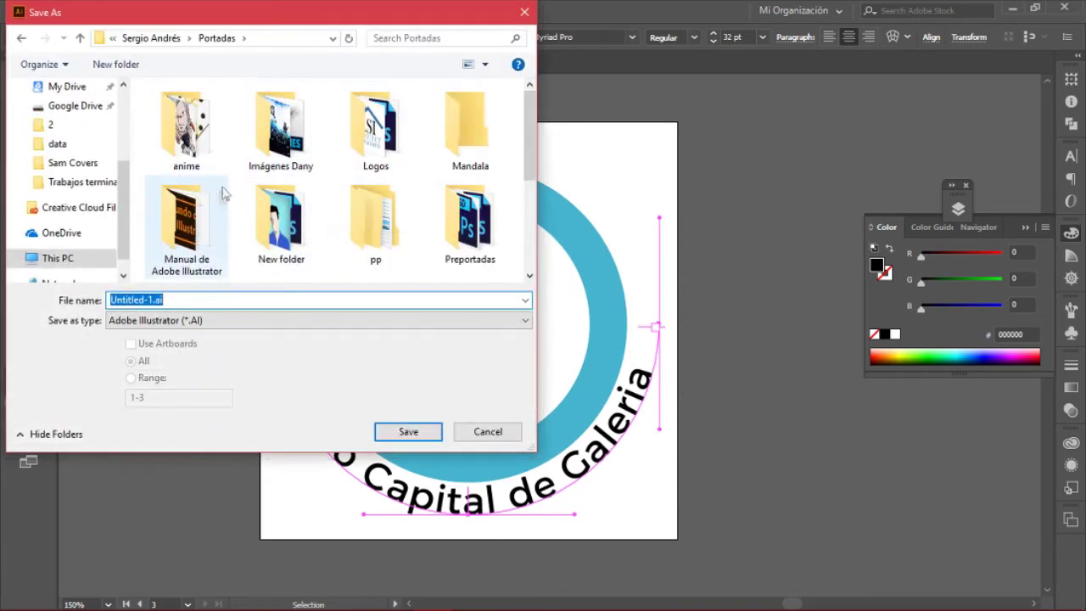
pyautogui.scroll(-2, 223, 193)
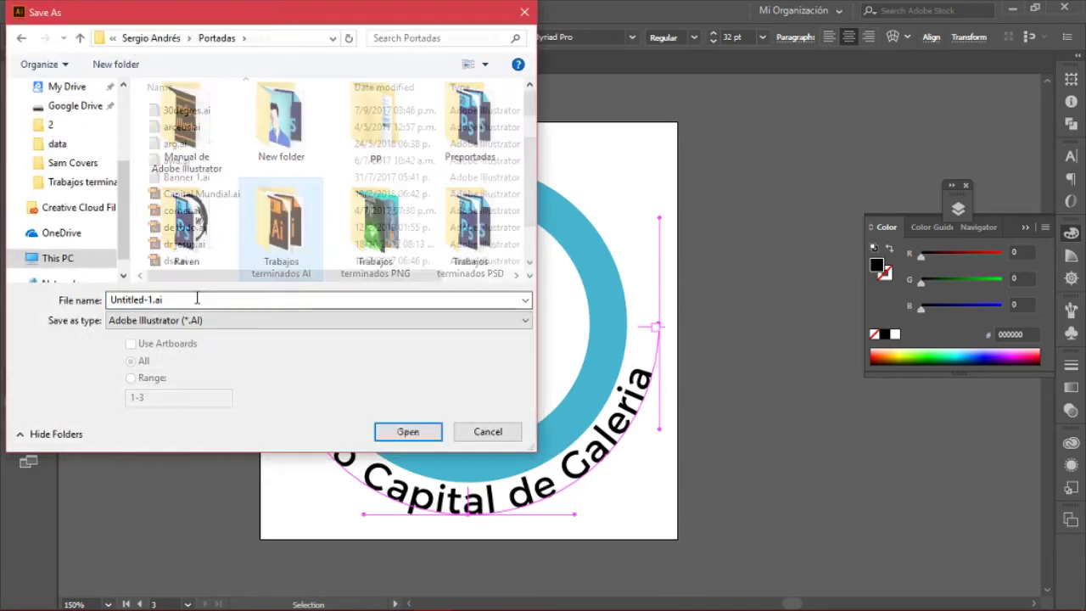
pyautogui.doubleClick(281, 217)
pyautogui.write('Metro')
pyautogui.press('Return')
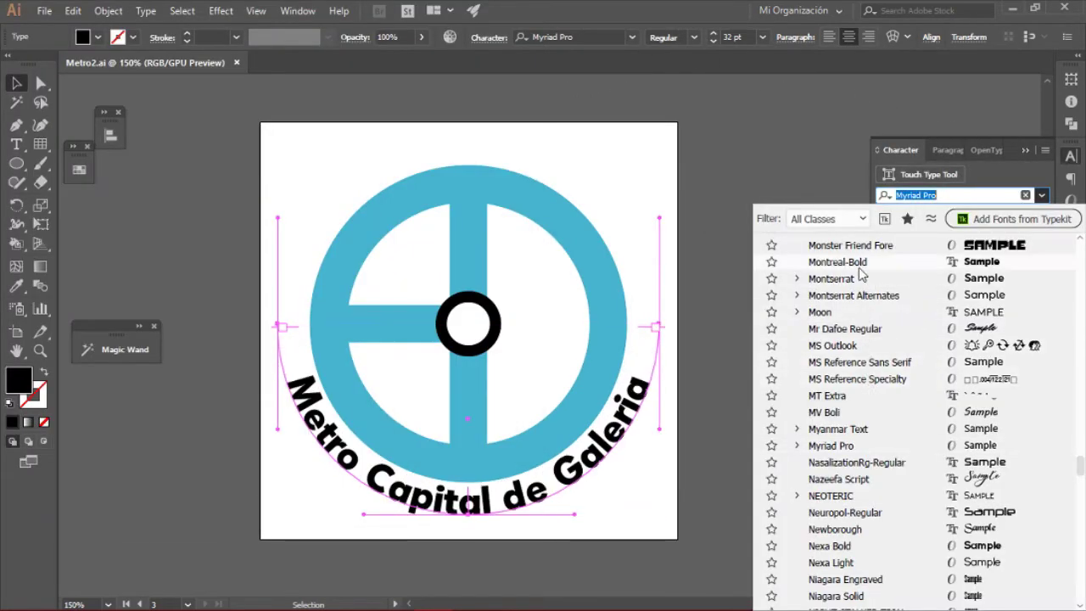
# Set the curved caption to Montreal-Bold in all capitals, resizing it to around 24–27 pt.
pyautogui.click(852, 265)
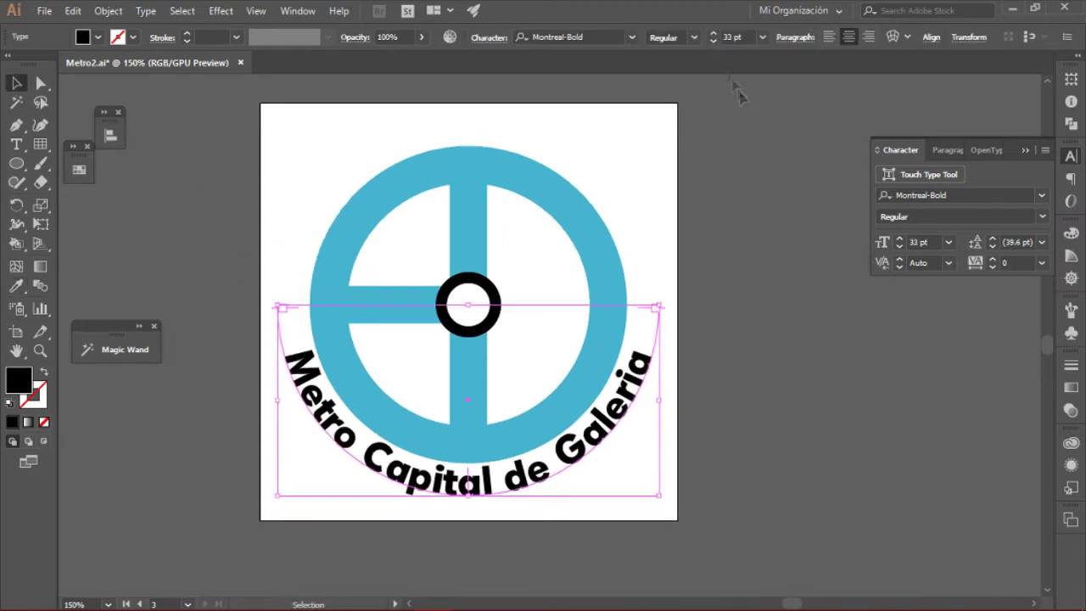
pyautogui.click(487, 37)
pyautogui.click(339, 224)
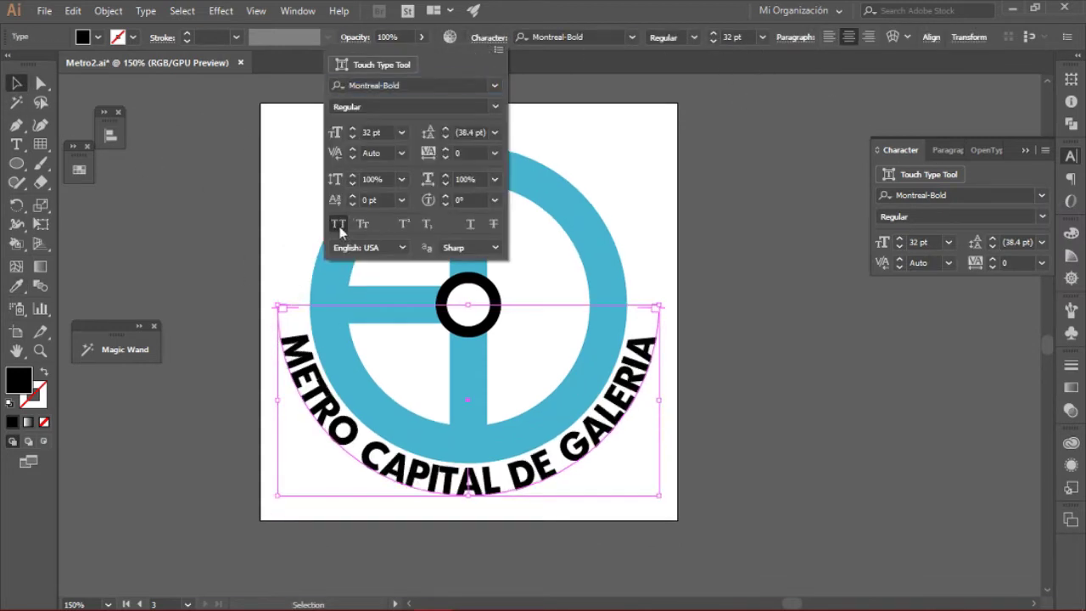
pyautogui.click(445, 174)
pyautogui.click(352, 136)
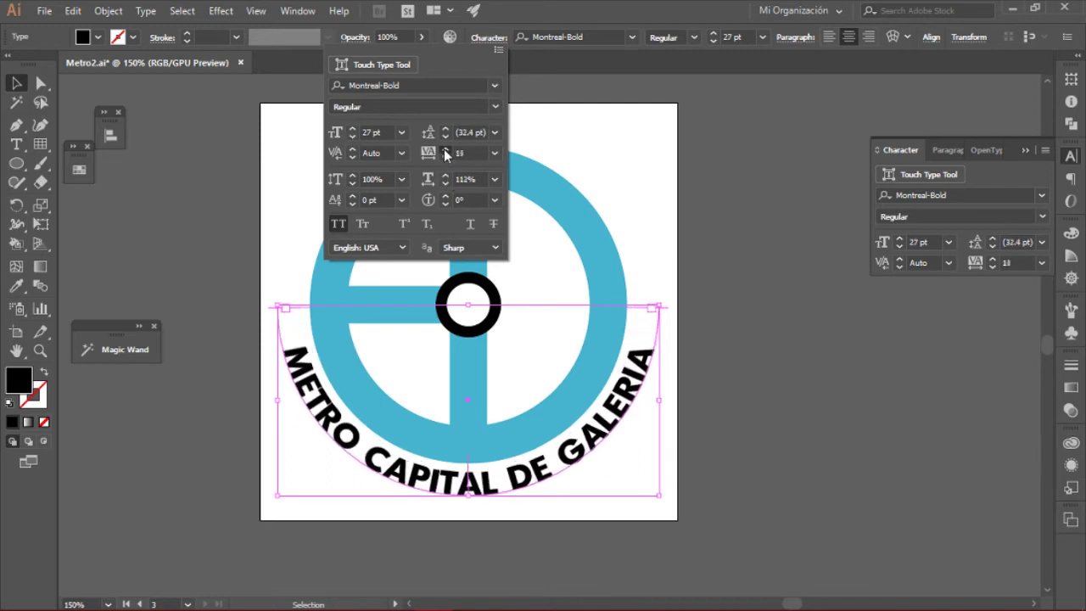
pyautogui.click(352, 137)
pyautogui.click(352, 136)
pyautogui.click(352, 137)
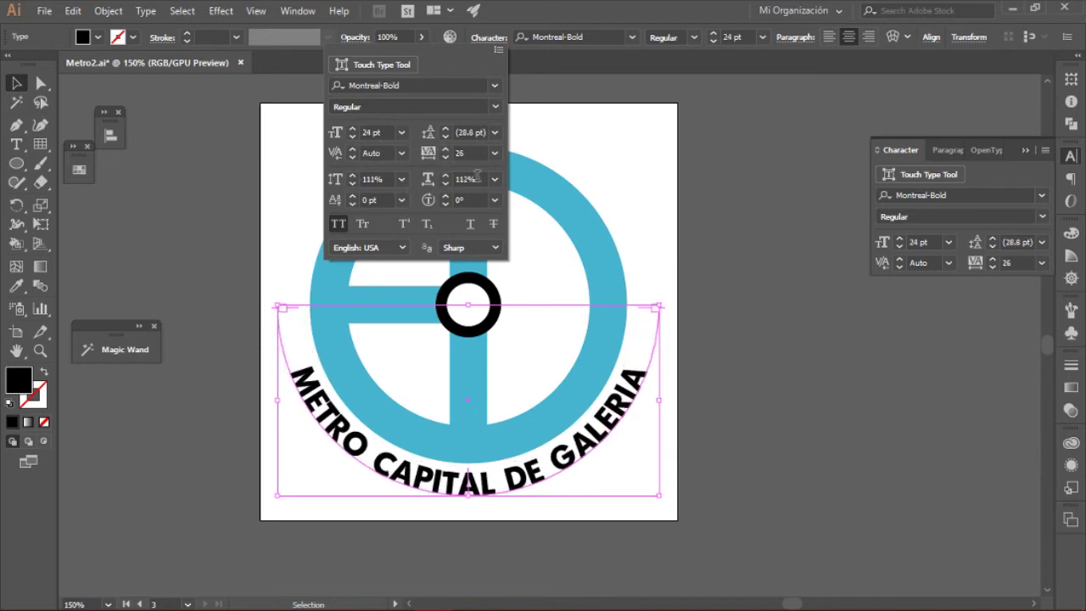
pyautogui.click(444, 183)
pyautogui.press('Return')
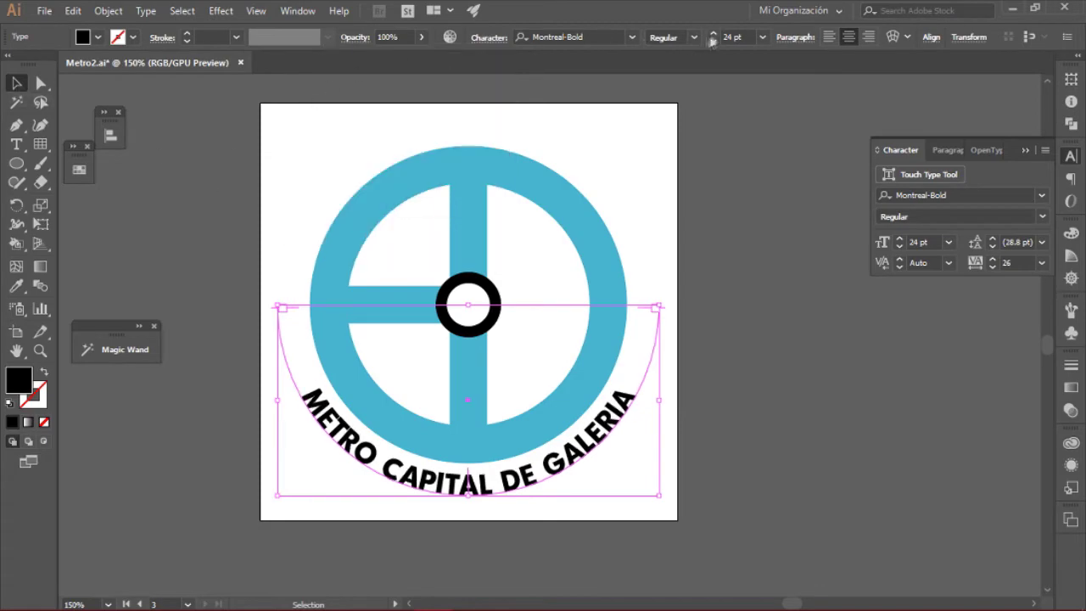
pyautogui.click(713, 35)
pyautogui.click(712, 35)
pyautogui.click(712, 34)
pyautogui.click(280, 173)
# Expand the whole logo into shapes with Object > Expand.
pyautogui.hotkey('ctrl', 'a')
pyautogui.click(108, 10)
pyautogui.click(127, 180)
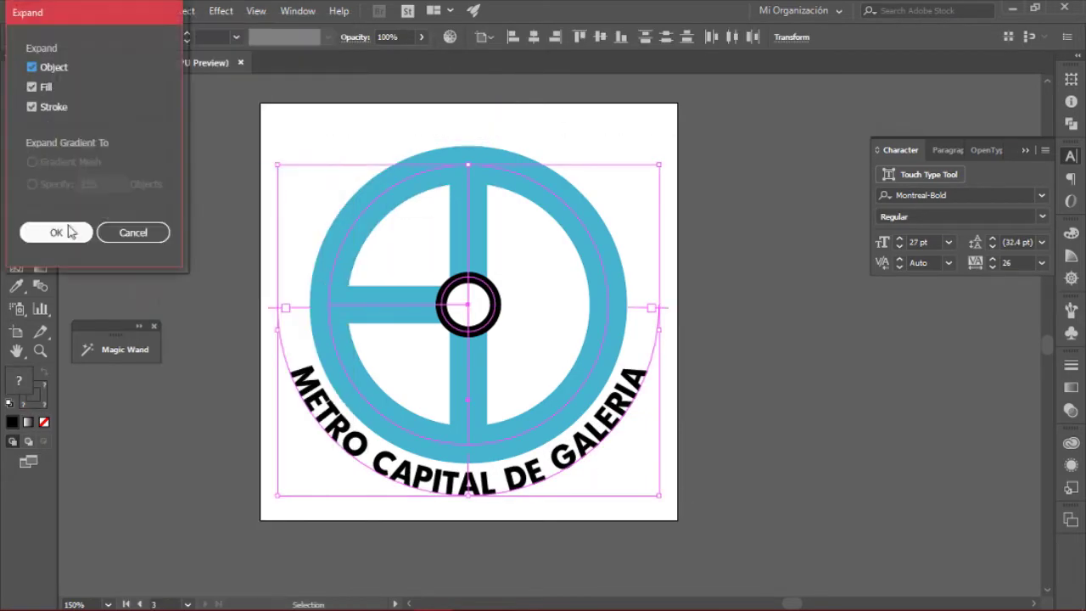
pyautogui.click(67, 230)
pyautogui.click(306, 325)
pyautogui.scroll(-3, 305, 325)
# Widen the map artboard to the right and move the logo onto it.
pyautogui.click(569, 274)
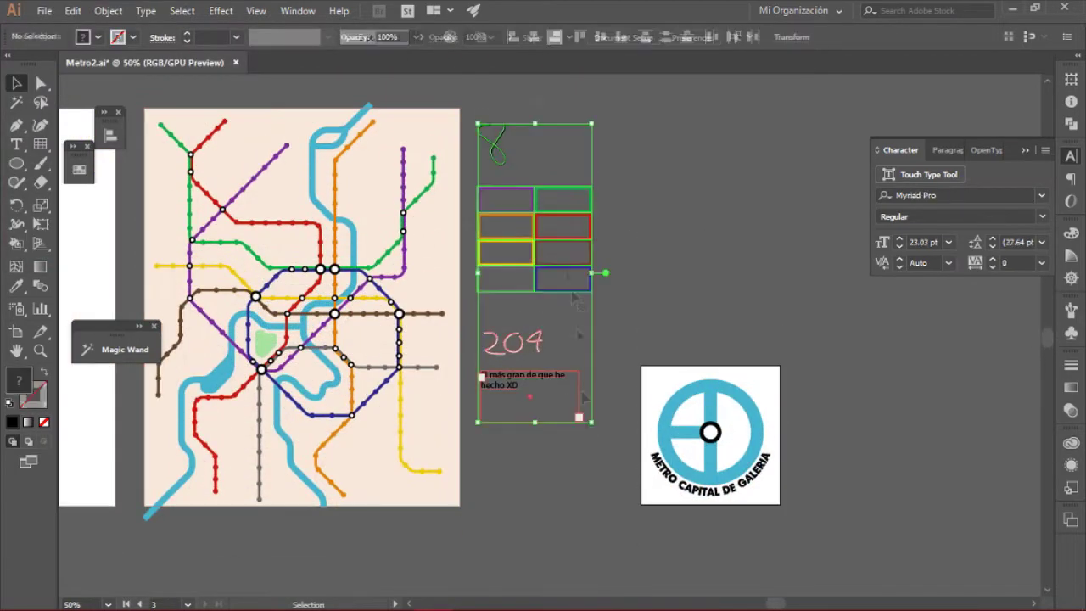
pyautogui.moveTo(569, 274); pyautogui.dragTo(763, 246)
pyautogui.hotkey('shift', 'o')
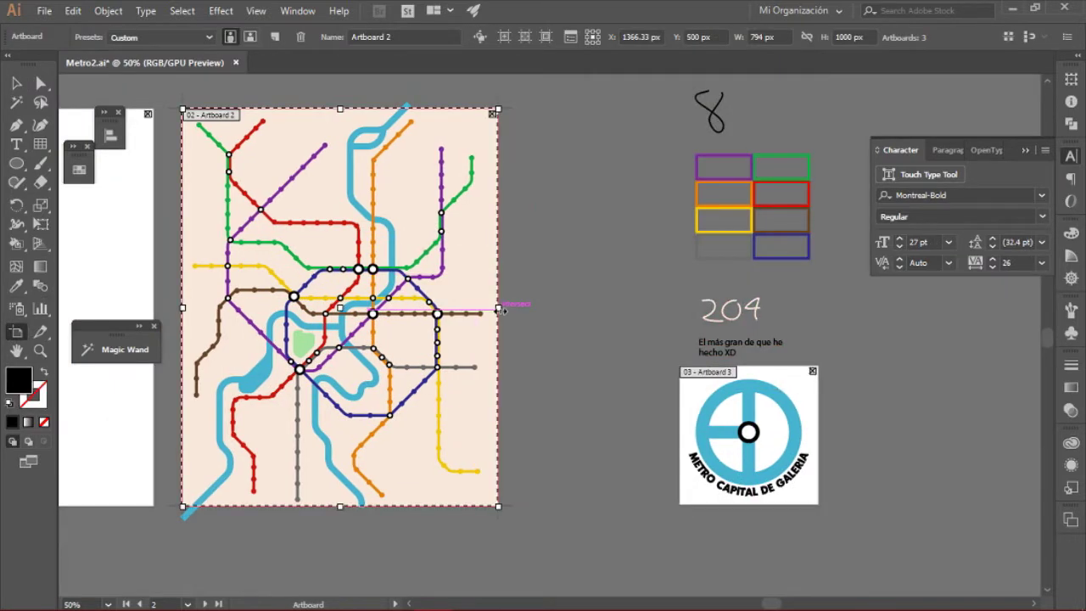
pyautogui.moveTo(500, 310); pyautogui.dragTo(591, 310)
pyautogui.press('v')
pyautogui.moveTo(710, 414)
pyautogui.mouseDown()
pyautogui.moveTo(529, 420)
pyautogui.moveTo(520, 417)
pyautogui.moveTo(712, 397)
pyautogui.moveTo(526, 402)
pyautogui.moveTo(407, 369)
pyautogui.mouseUp()
# Draw a white side-strip rectangle beside the map and send it behind the logo.
pyautogui.scroll(-1, 520, 418)
pyautogui.scroll(3, 563, 444)
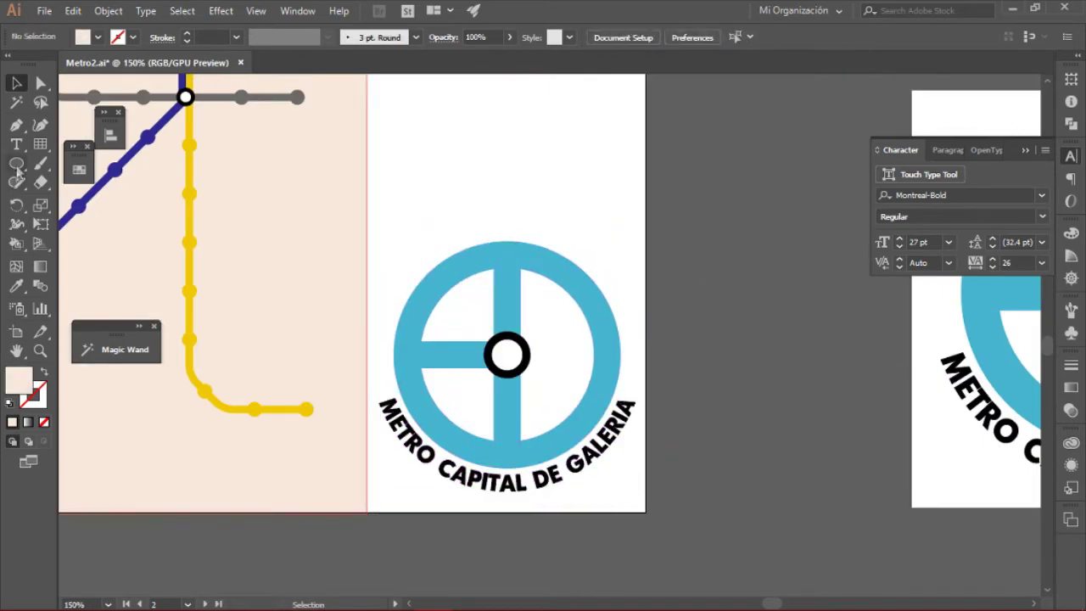
pyautogui.click(16, 163)
pyautogui.moveTo(368, 509)
pyautogui.mouseDown()
pyautogui.moveTo(527, 99)
pyautogui.moveTo(650, 97)
pyautogui.mouseUp()
pyautogui.doubleClick(19, 379)
pyautogui.click(770, 318)
pyautogui.press('v')
pyautogui.scroll(-3, 617, 415)
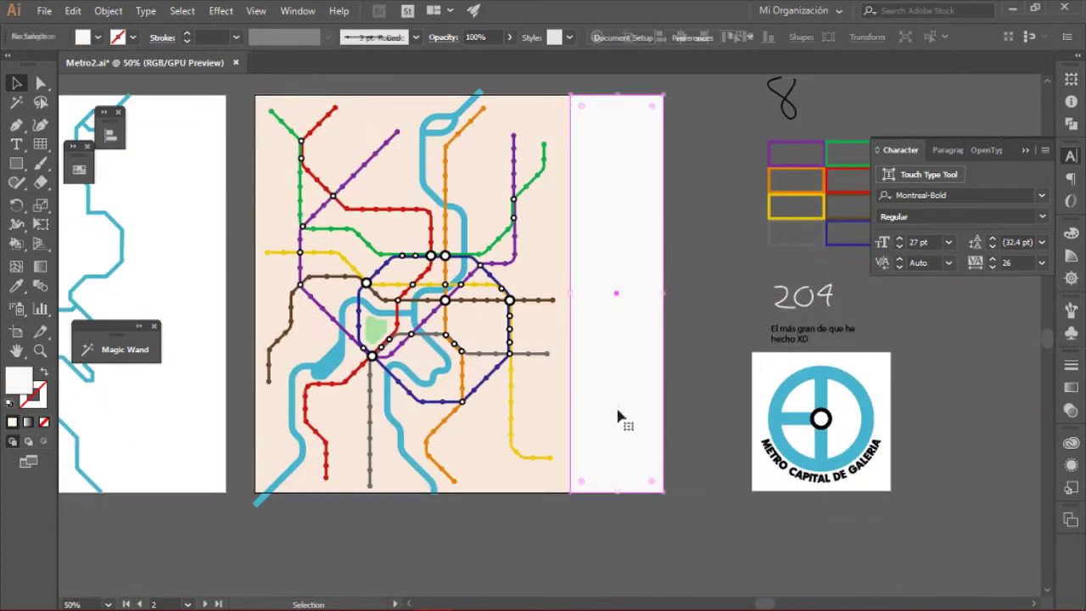
pyautogui.click(617, 415)
pyautogui.hotkey('ctrl', 'shift', '[')
pyautogui.click(1070, 156)
pyautogui.click(958, 208)
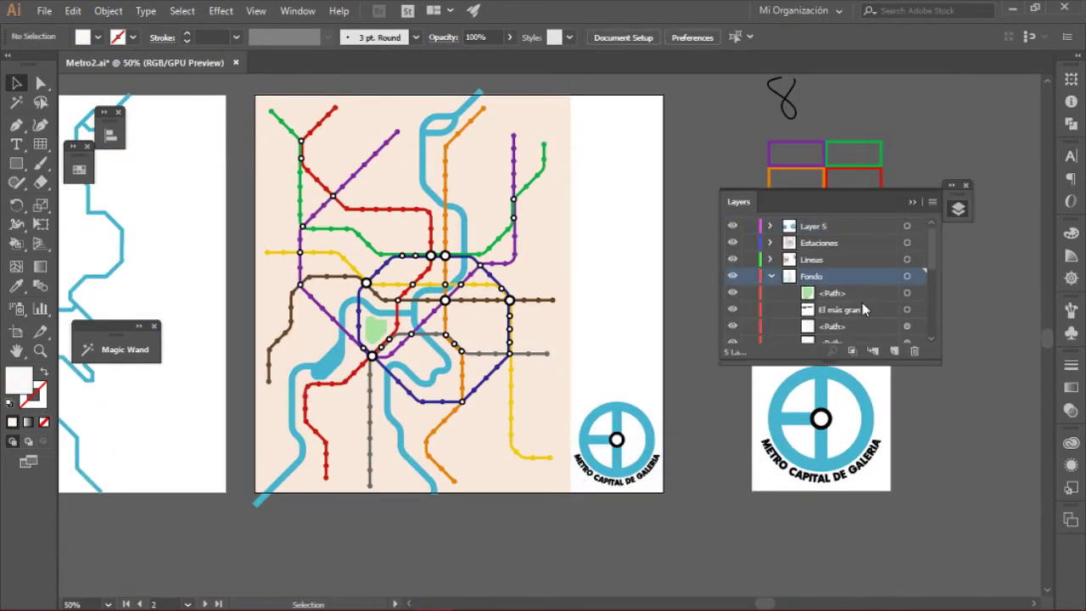
pyautogui.click(708, 373)
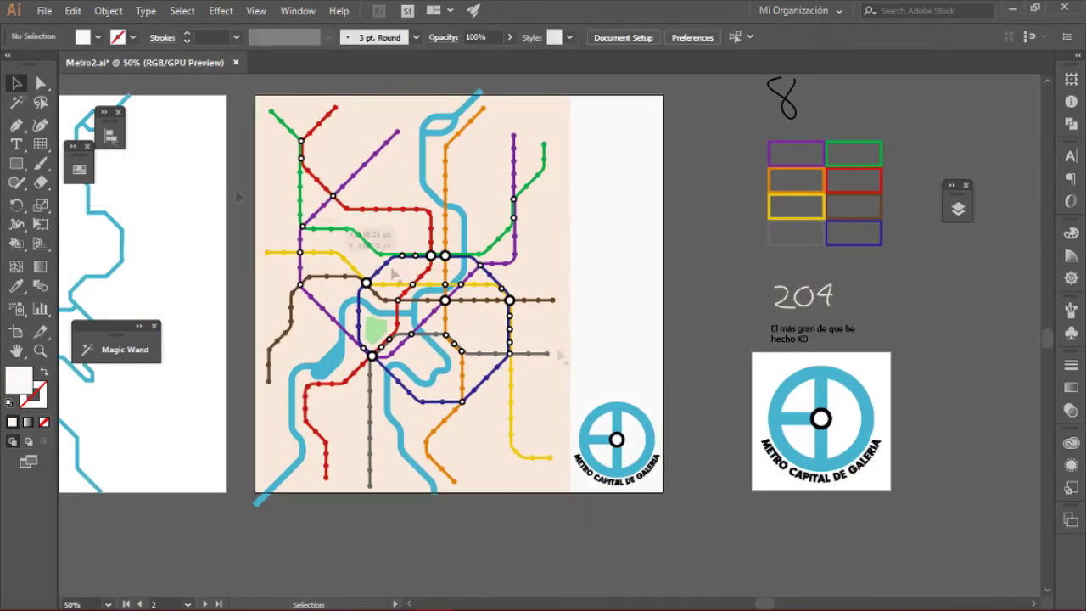
# Scale the logo down to fit inside the white strip.
pyautogui.scroll(2, 609, 415)
pyautogui.click(609, 416)
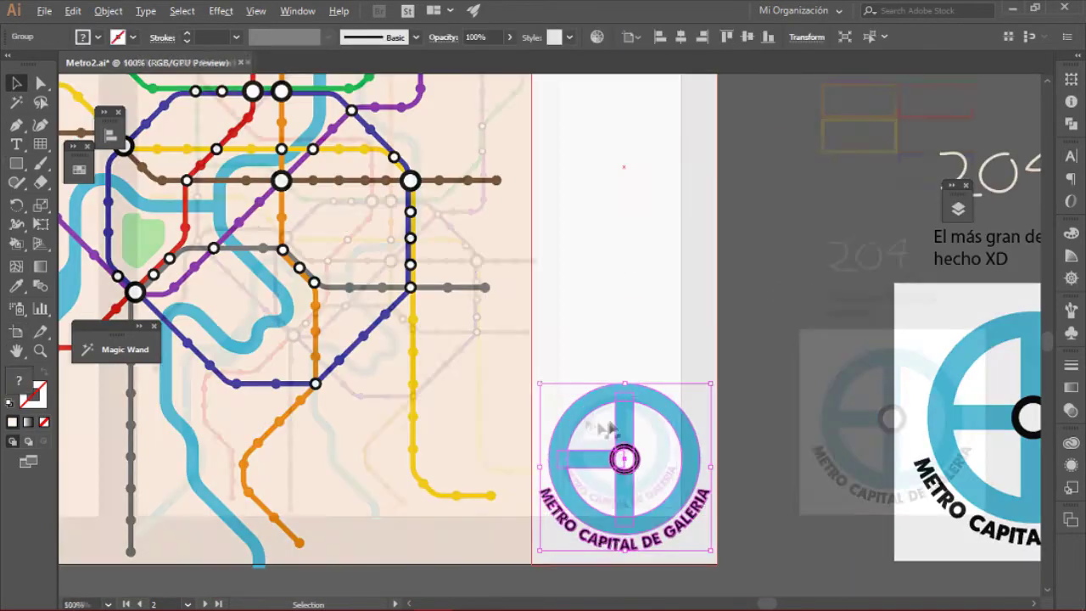
pyautogui.moveTo(539, 378); pyautogui.dragTo(545, 384)
pyautogui.scroll(-2, 545, 384)
# Expand the map artwork into shapes.
pyautogui.click(429, 395)
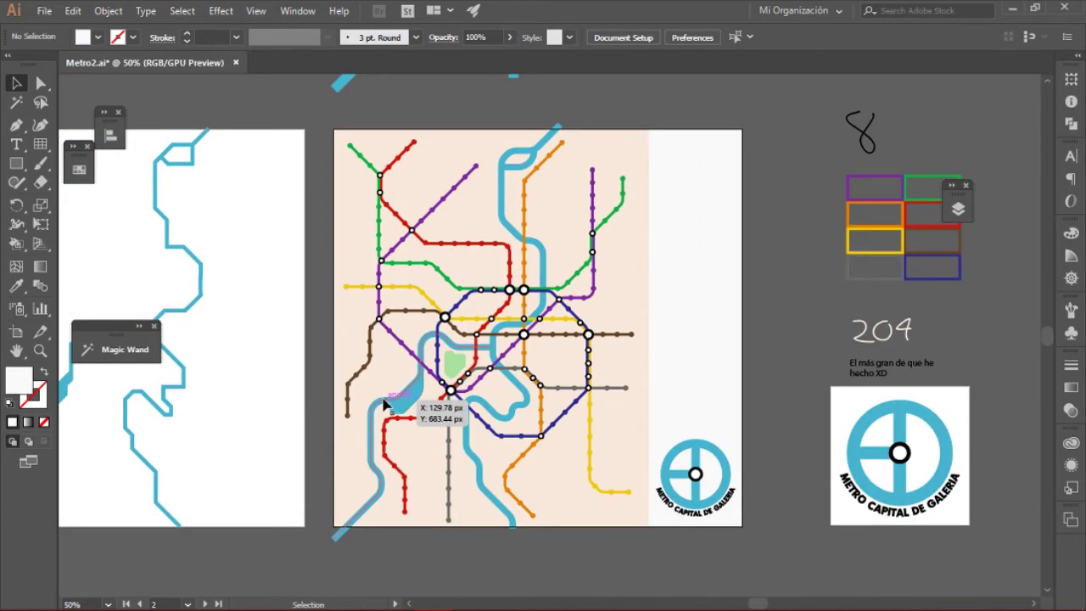
pyautogui.click(107, 10)
pyautogui.click(158, 175)
pyautogui.click(85, 237)
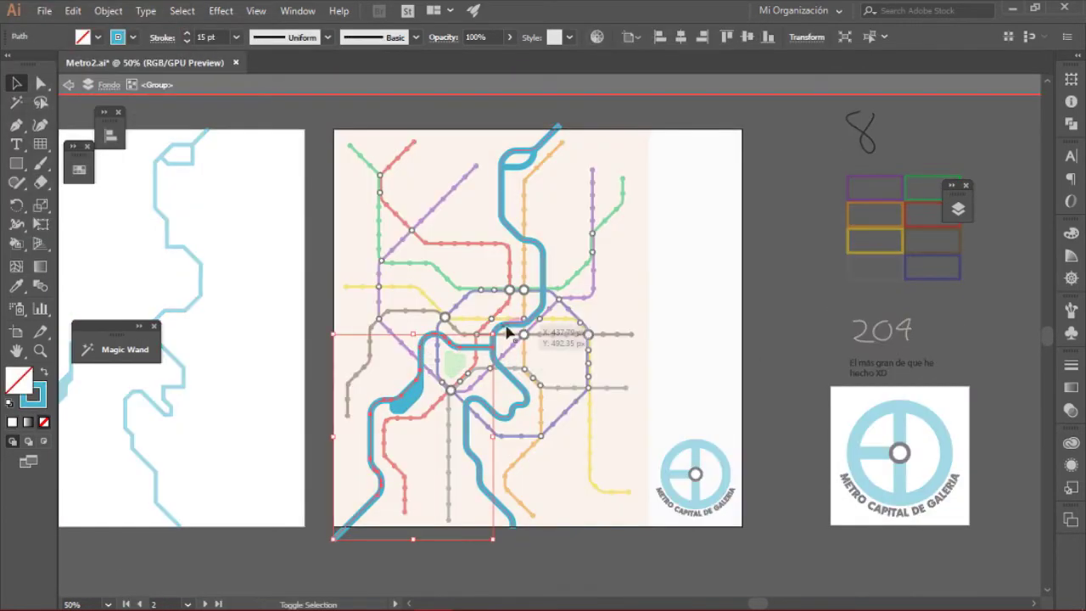
pyautogui.click(76, 78)
# Enter the map group and pull the blue line's end anchors up to the artboard edge.
pyautogui.click(402, 414)
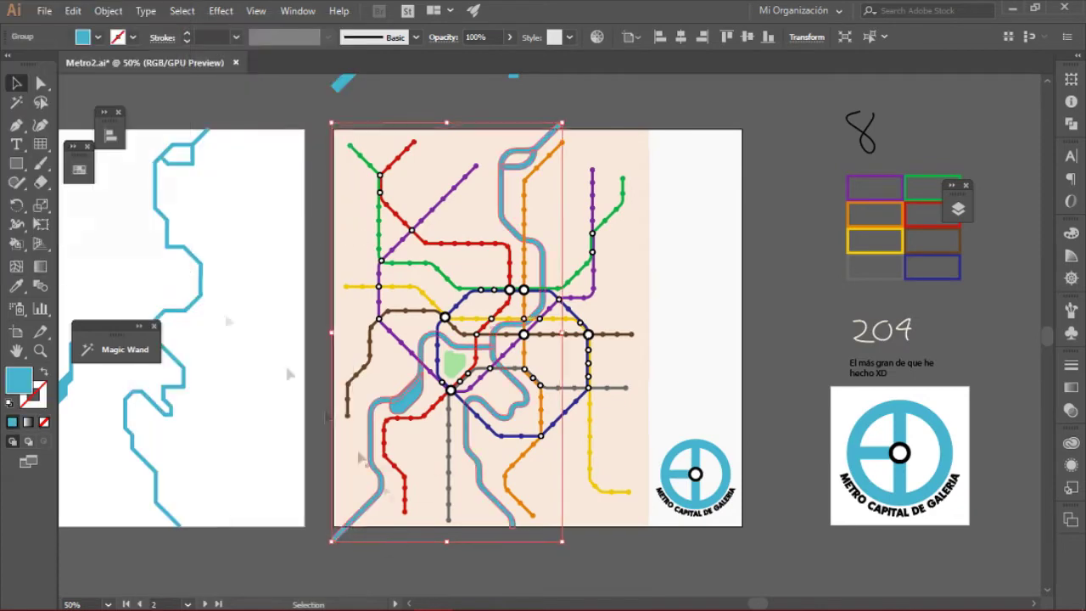
pyautogui.scroll(3, 351, 543)
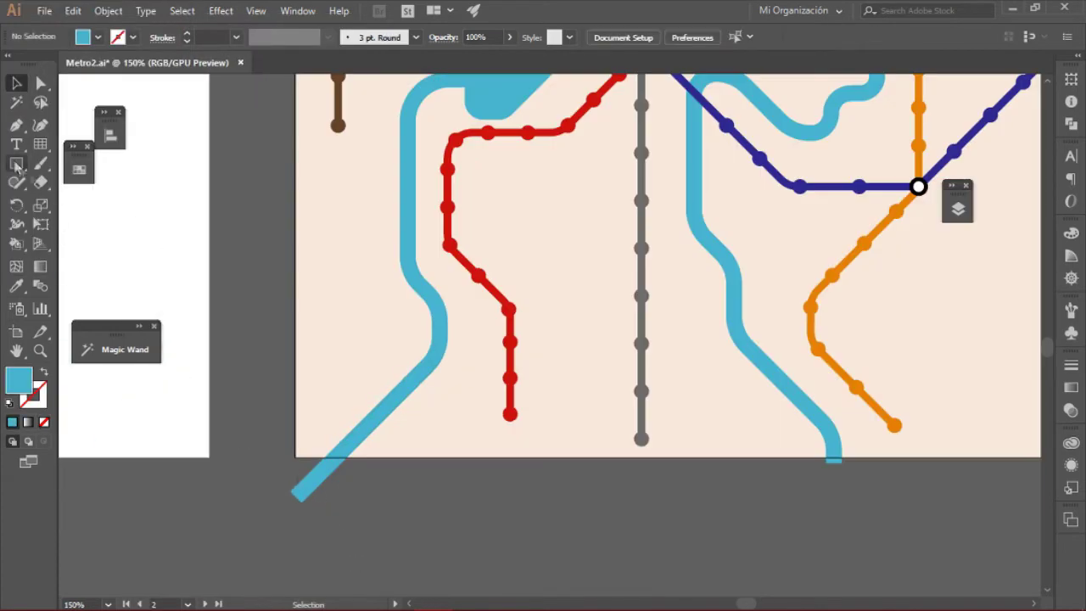
pyautogui.doubleClick(426, 320)
pyautogui.scroll(2, 320, 495)
pyautogui.moveTo(283, 524); pyautogui.dragTo(331, 431)
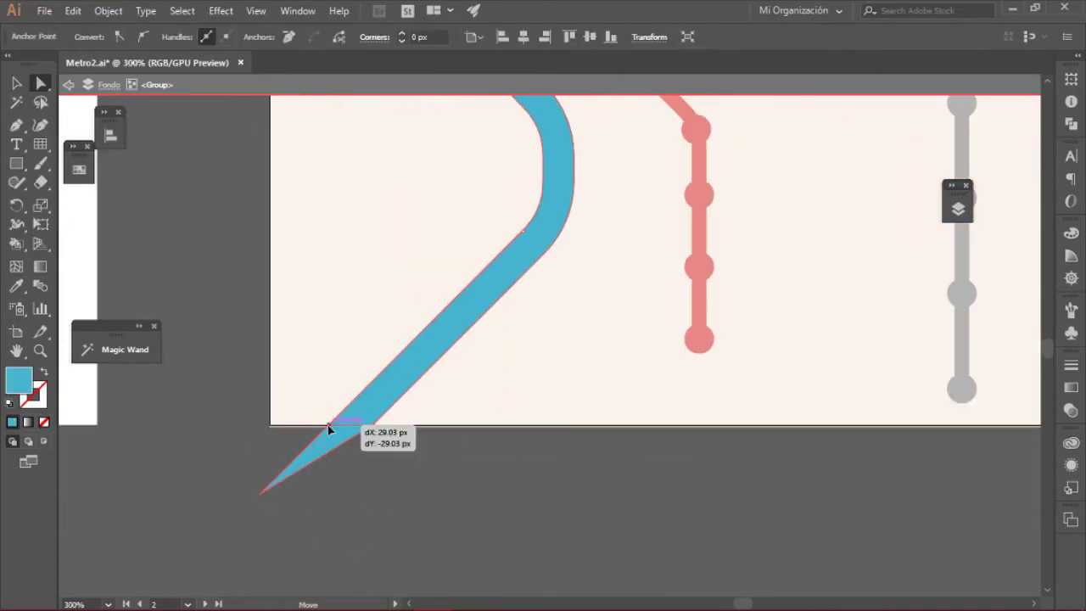
pyautogui.scroll(5, 477, 487)
pyautogui.moveTo(458, 452); pyautogui.dragTo(459, 389)
pyautogui.moveTo(294, 452); pyautogui.dragTo(294, 389)
# Snap the remaining blue-line corners onto the map edge and exit group editing.
pyautogui.scroll(-8, 346, 269)
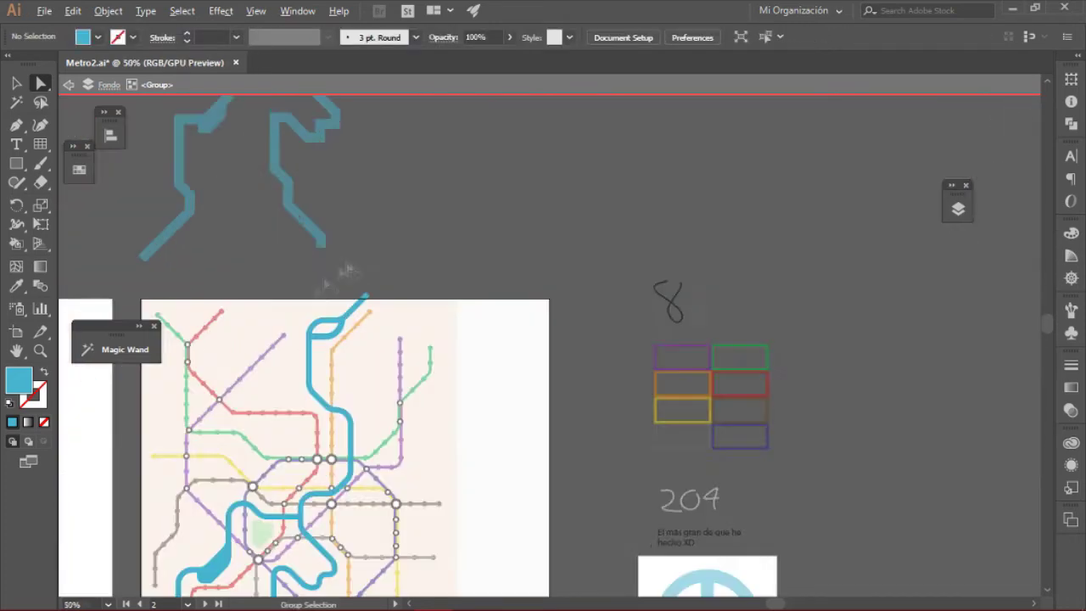
pyautogui.scroll(8, 346, 270)
pyautogui.moveTo(521, 356); pyautogui.dragTo(462, 414)
pyautogui.moveTo(232, 418); pyautogui.dragTo(230, 415)
pyautogui.press('Escape')
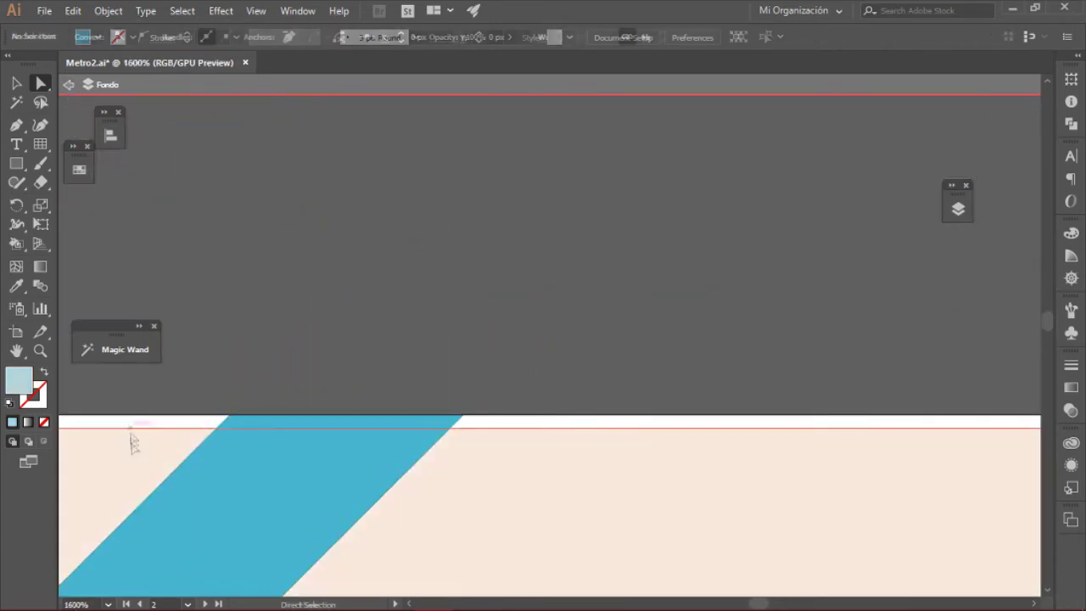
pyautogui.scroll(-9, 280, 343)
pyautogui.click(67, 86)
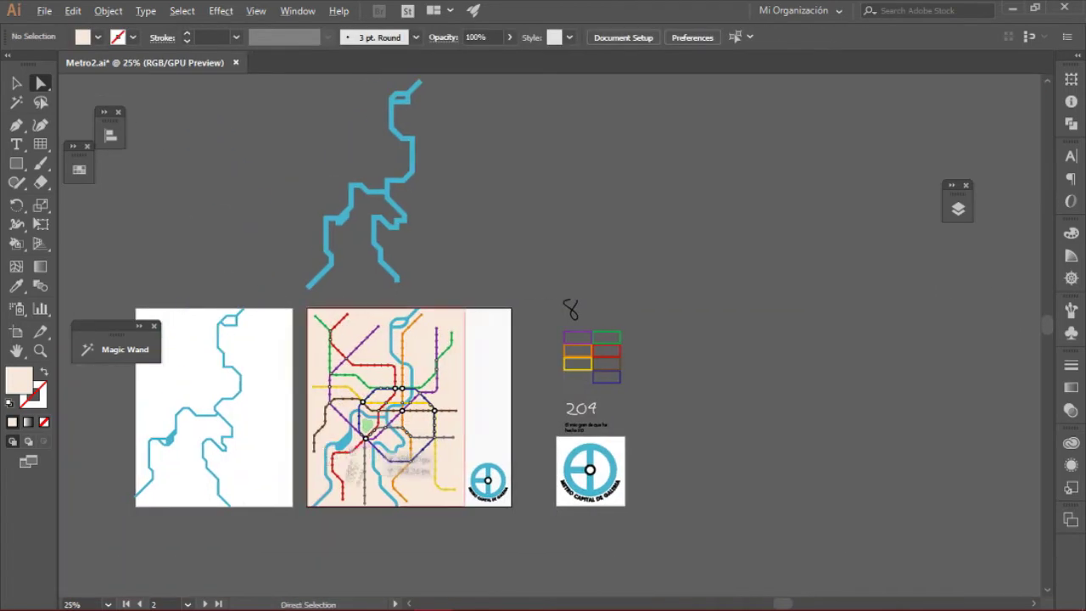
pyautogui.scroll(3, 341, 477)
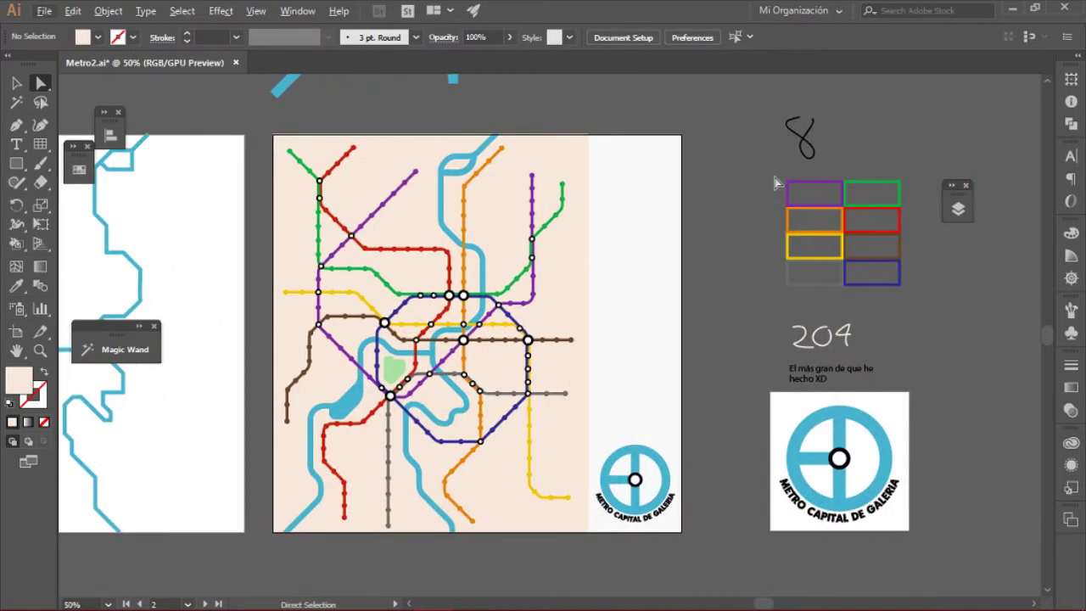
# Merge the two columns of colour legend boxes into a single column.
pyautogui.click(782, 180)
pyautogui.scroll(2, 747, 187)
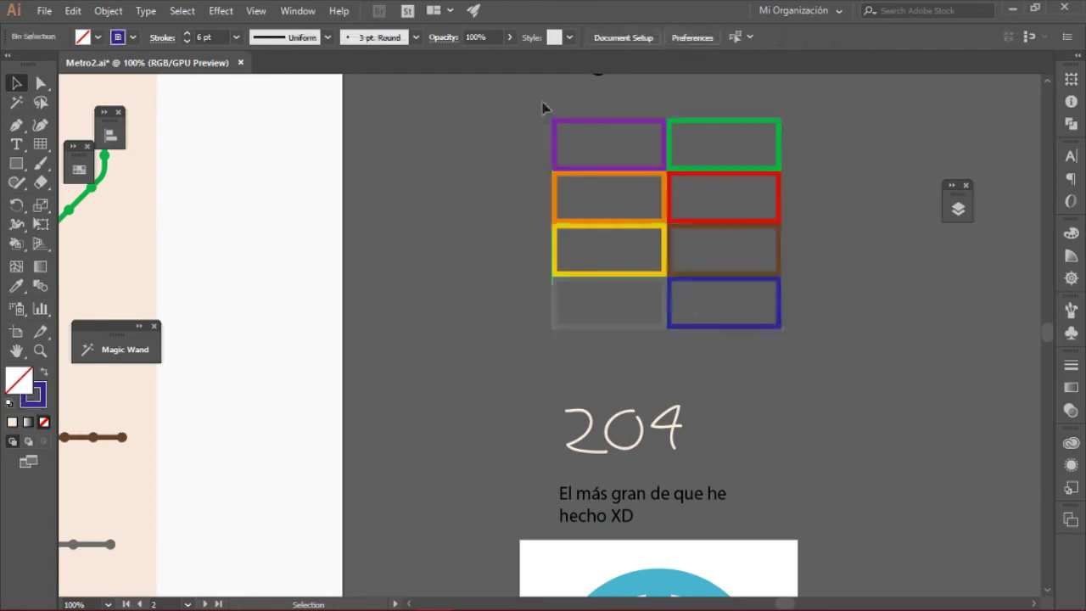
pyautogui.click(553, 139)
pyautogui.scroll(-1, 512, 126)
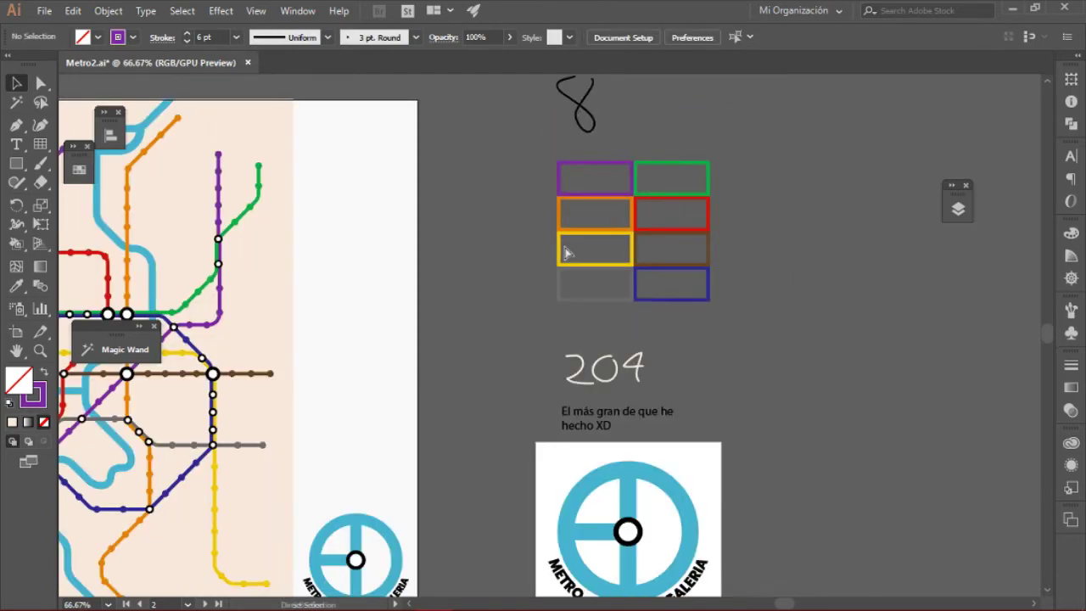
pyautogui.scroll(2, 618, 249)
pyautogui.moveTo(618, 249); pyautogui.dragTo(789, 168)
pyautogui.scroll(-3, 788, 168)
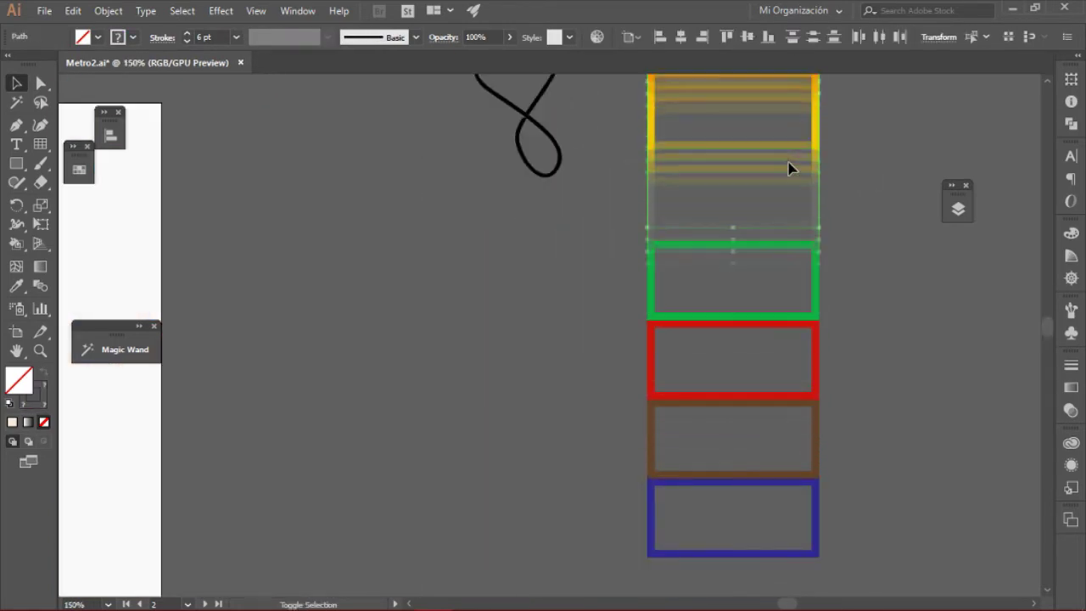
pyautogui.scroll(5, 758, 206)
pyautogui.scroll(-6, 501, 414)
# Move the colour-box column onto the map's side strip.
pyautogui.click(202, 400)
pyautogui.scroll(-2, 319, 305)
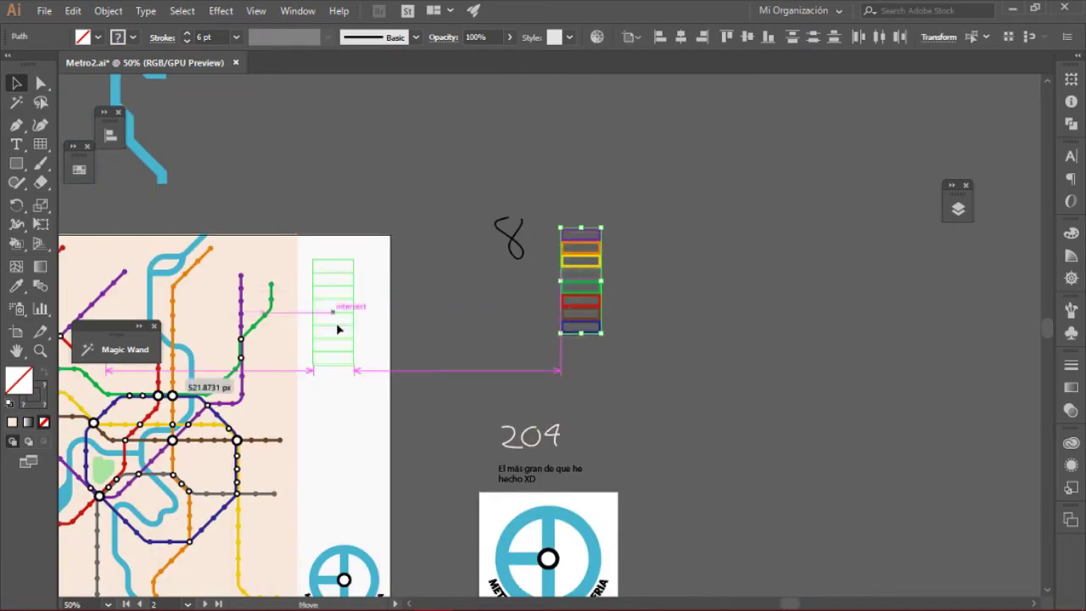
pyautogui.moveTo(318, 342); pyautogui.dragTo(455, 363)
pyautogui.scroll(5, 454, 363)
pyautogui.scroll(-3, 436, 274)
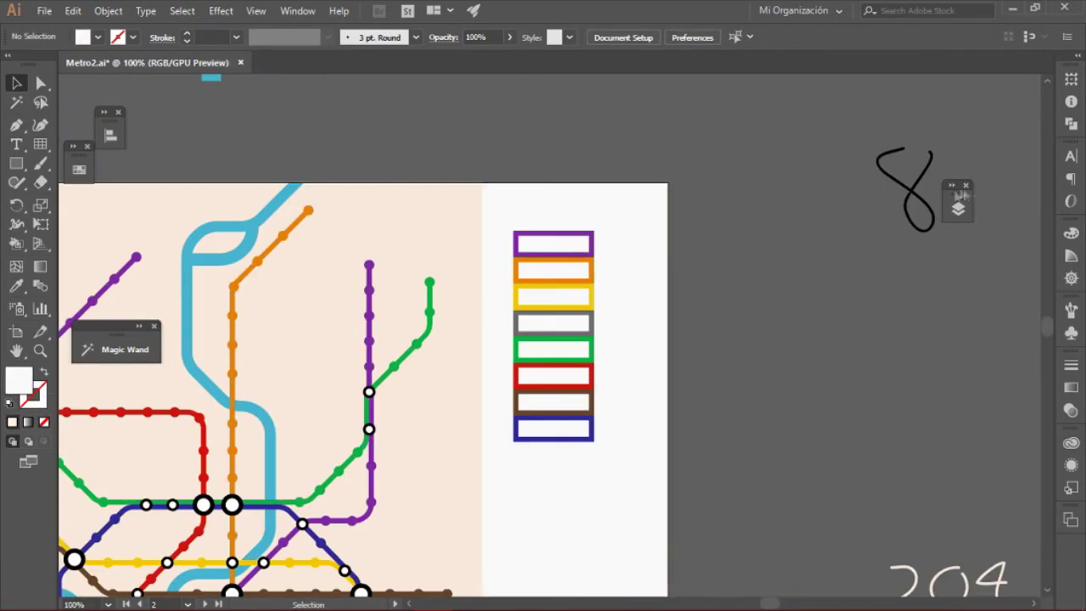
pyautogui.click(958, 209)
pyautogui.click(911, 202)
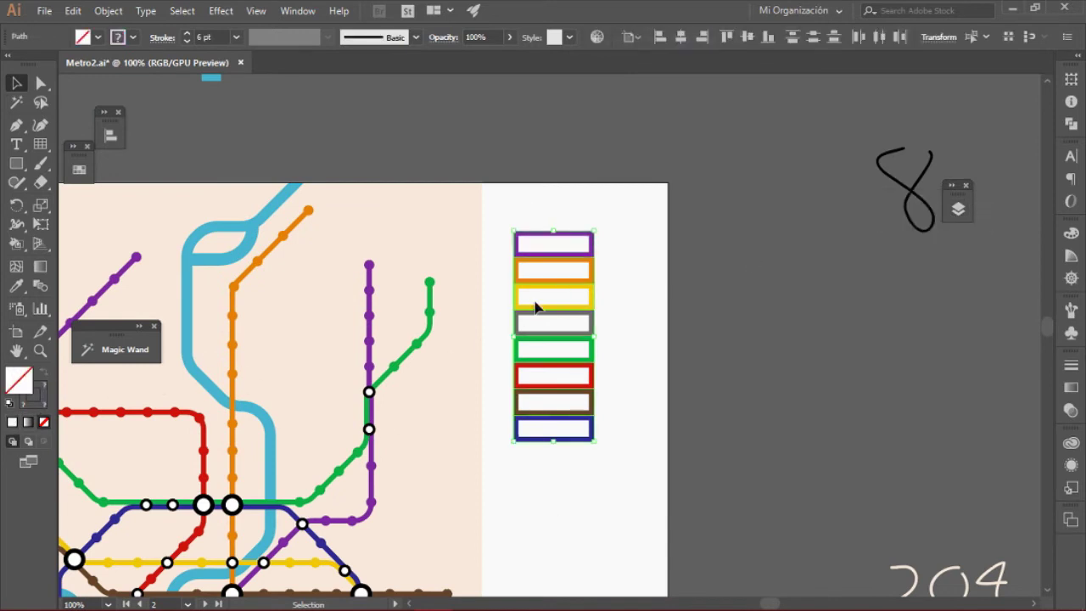
pyautogui.click(523, 229)
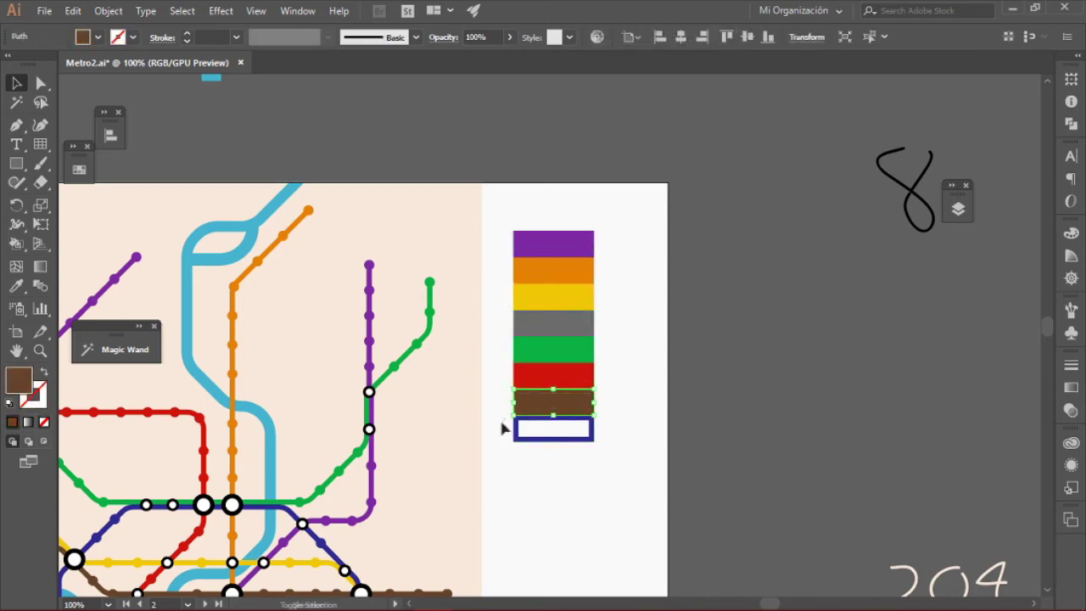
pyautogui.scroll(-3, 549, 444)
pyautogui.scroll(2, 485, 342)
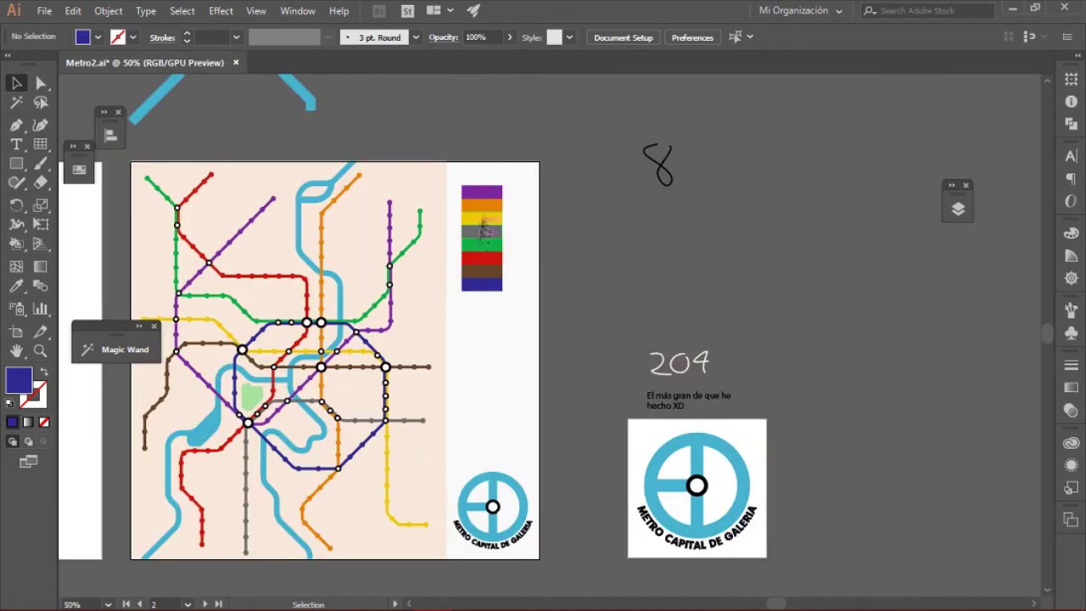
# Shrink the eight colour bars and distribute their vertical centres evenly.
pyautogui.click(505, 212)
pyautogui.moveTo(517, 210)
pyautogui.mouseDown()
pyautogui.moveTo(491, 306)
pyautogui.moveTo(506, 184)
pyautogui.mouseUp()
pyautogui.click(513, 238)
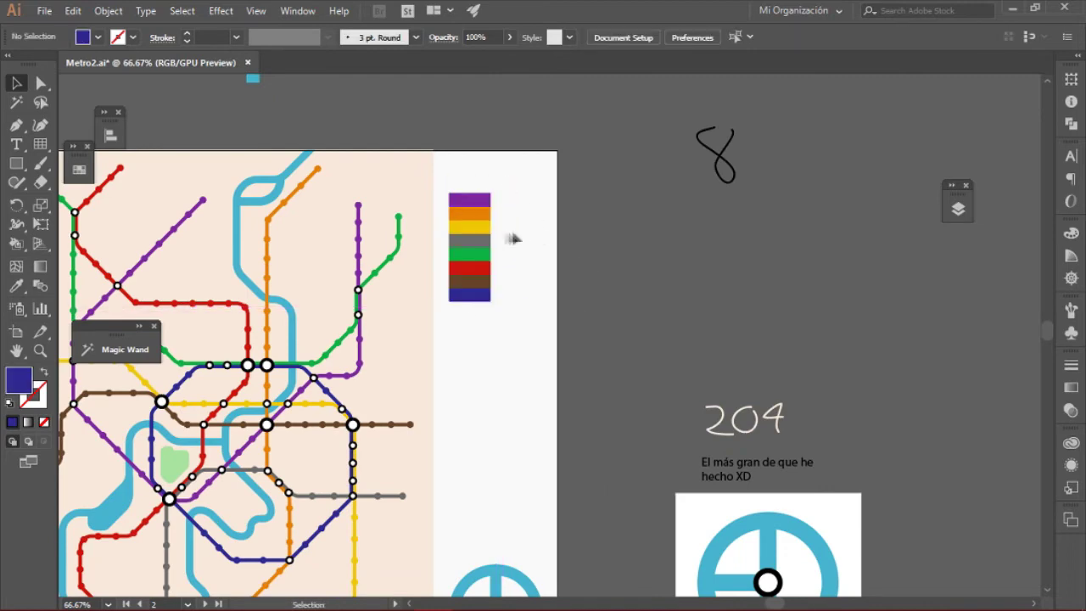
pyautogui.moveTo(466, 299); pyautogui.dragTo(484, 460)
pyautogui.hotkey('shift', 'F7')
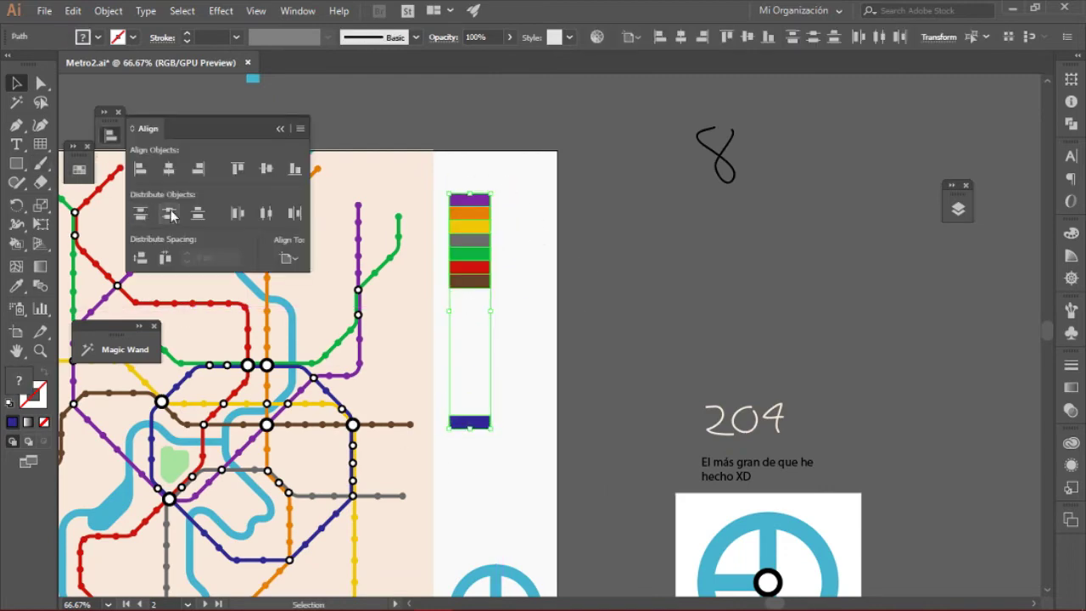
pyautogui.click(288, 257)
pyautogui.click(169, 212)
pyautogui.click(623, 271)
# Copy a small station ring into the side strip beneath the bars.
pyautogui.scroll(-2, 592, 279)
pyautogui.hscroll(-3, 585, 246)
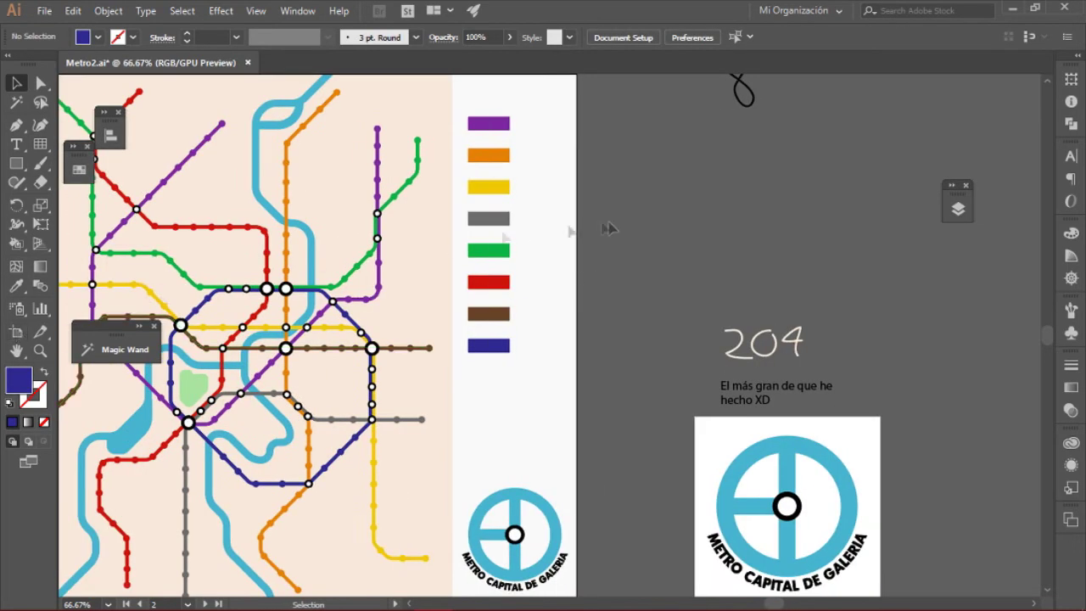
pyautogui.scroll(1, 339, 255)
pyautogui.moveTo(559, 395); pyautogui.dragTo(543, 403)
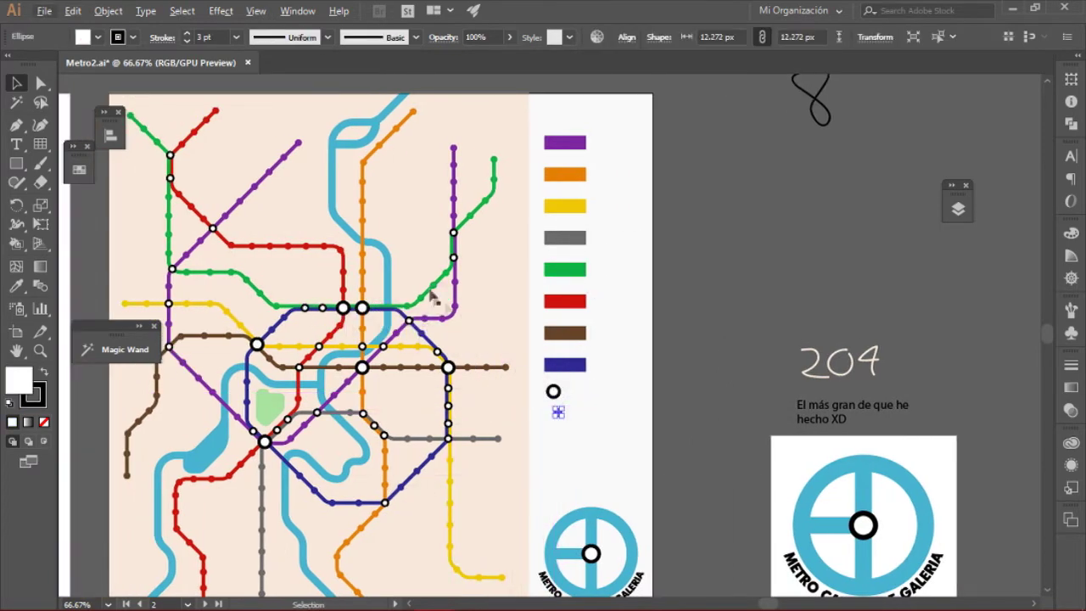
# Position the small ring centred just below the big ring in the station key.
pyautogui.scroll(3, 586, 472)
pyautogui.moveTo(585, 472); pyautogui.dragTo(483, 295)
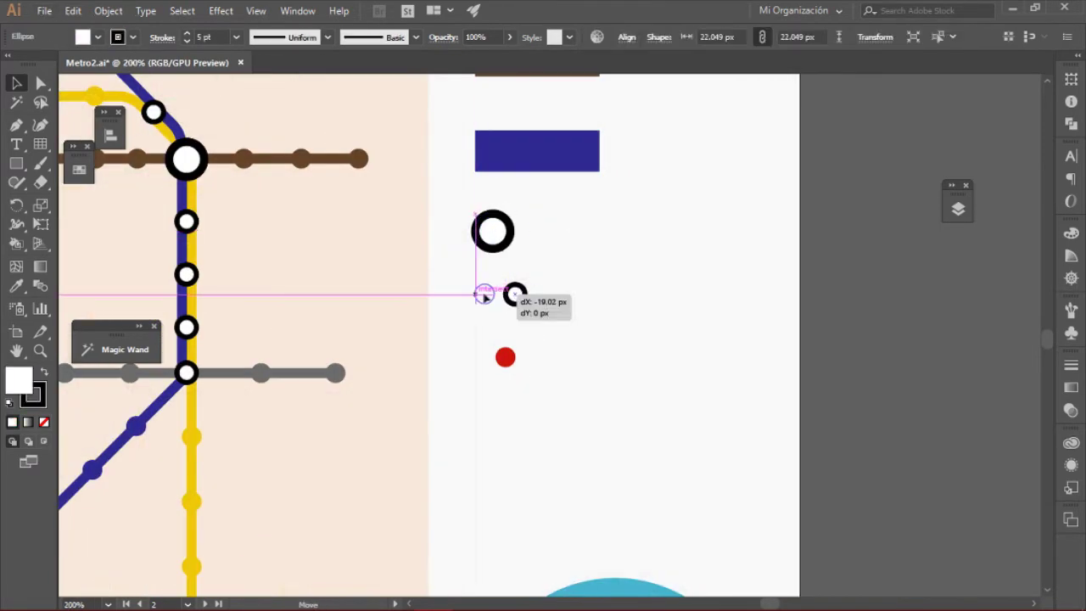
pyautogui.moveTo(484, 395); pyautogui.dragTo(484, 321)
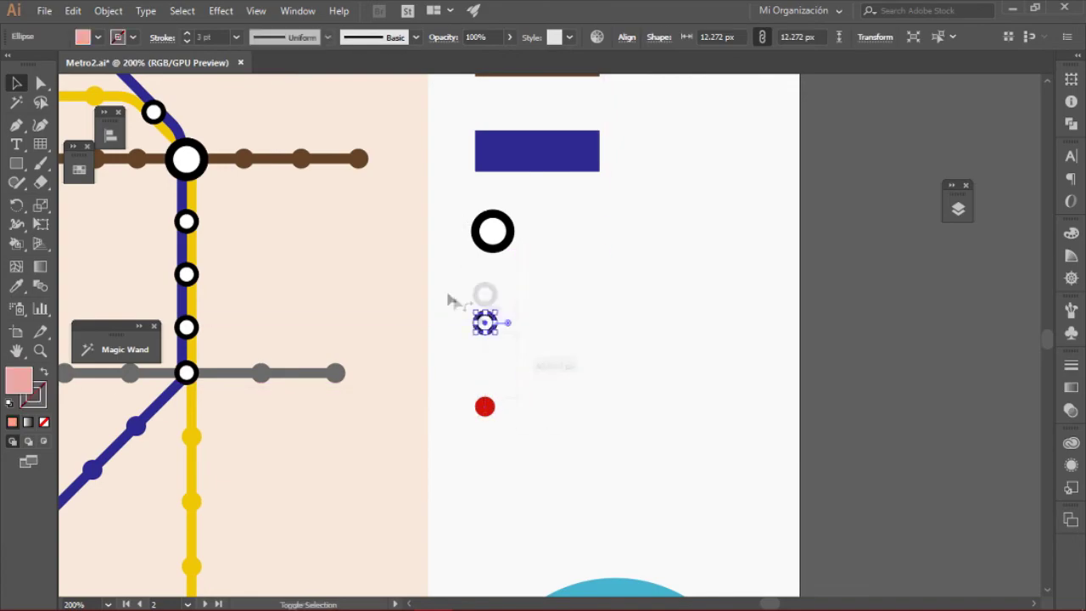
pyautogui.moveTo(482, 253); pyautogui.dragTo(481, 256)
pyautogui.scroll(-3, 483, 321)
pyautogui.scroll(3, 499, 329)
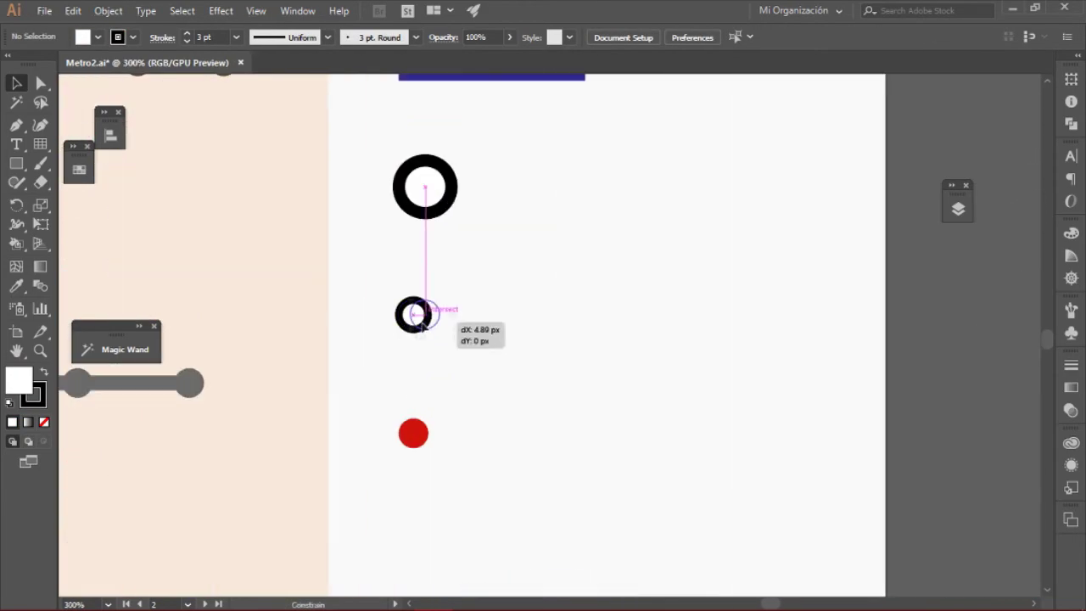
pyautogui.moveTo(484, 321); pyautogui.dragTo(424, 313)
pyautogui.scroll(-3, 382, 354)
pyautogui.moveTo(506, 337); pyautogui.dragTo(507, 352)
pyautogui.scroll(-1, 636, 364)
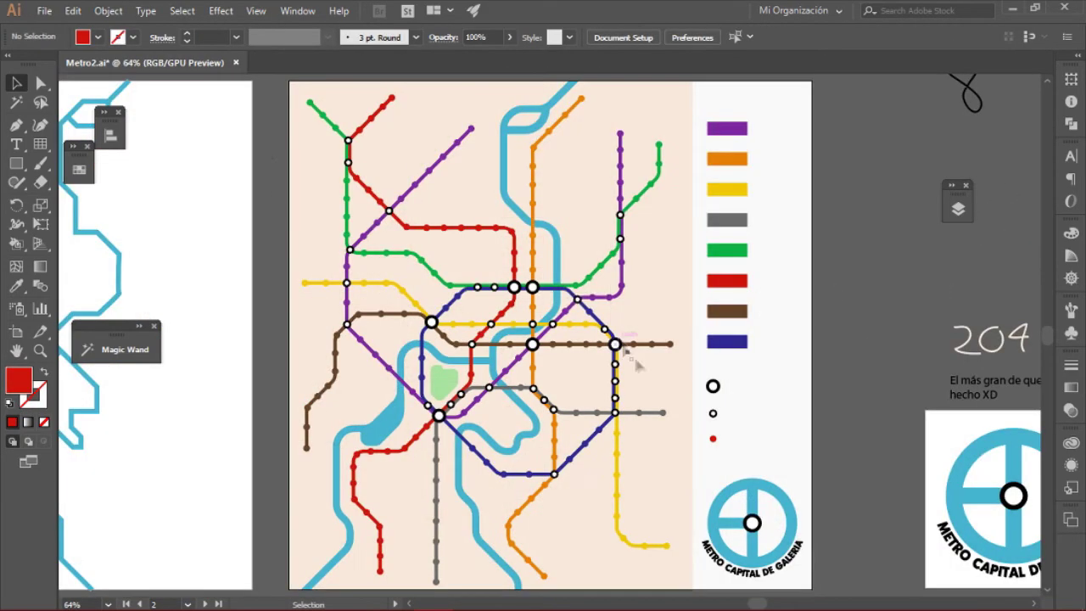
pyautogui.scroll(5, 712, 386)
# Add a text label beside the big ring set in Gotham Book.
pyautogui.press('t')
pyautogui.click(418, 347)
pyautogui.click(489, 36)
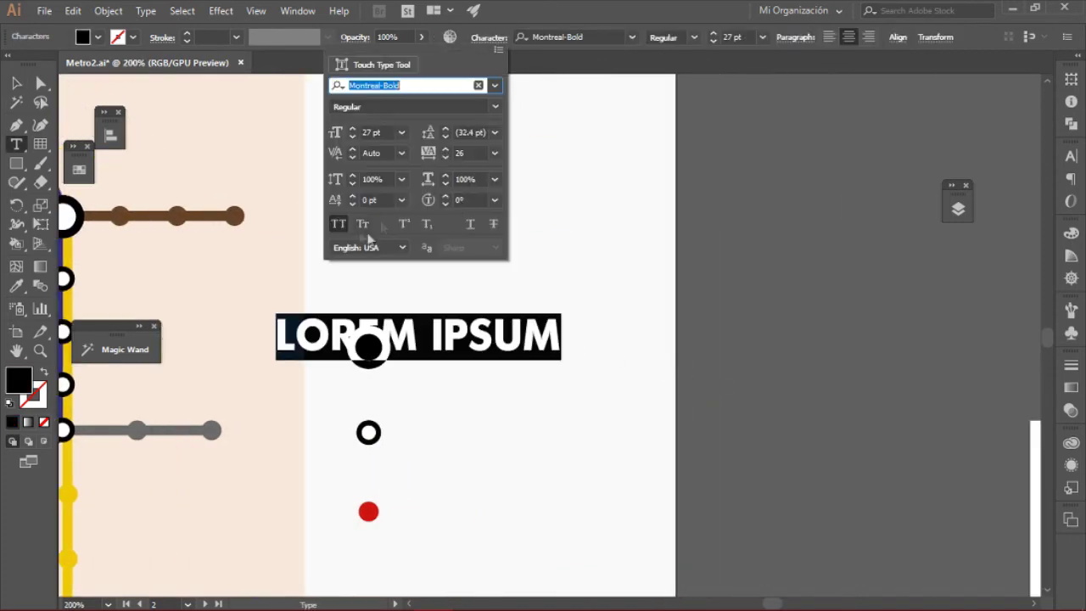
pyautogui.click(491, 87)
pyautogui.click(581, 36)
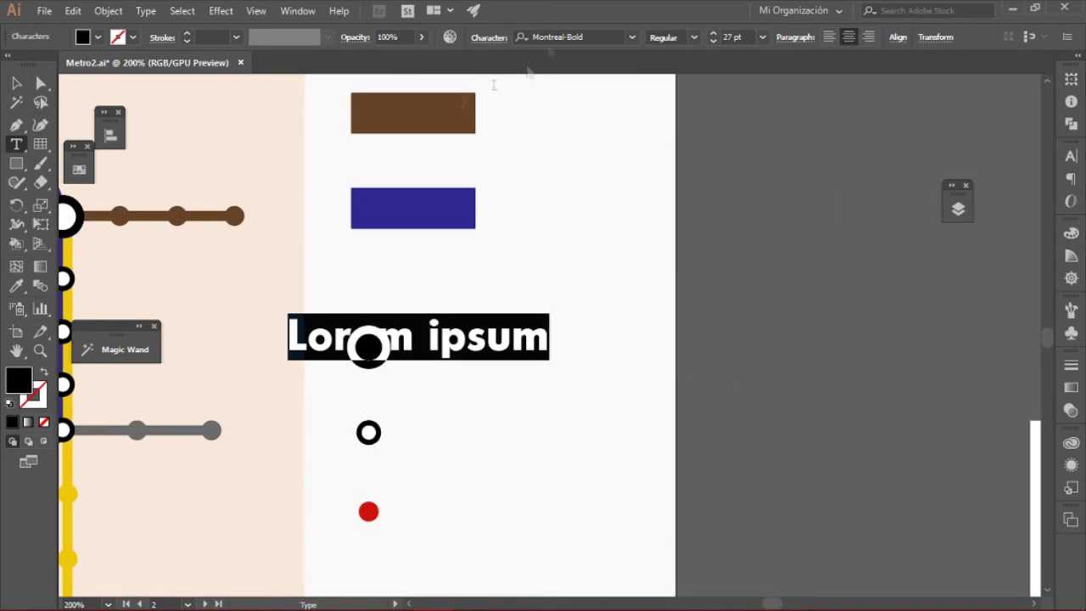
pyautogui.write('goth')
pyautogui.click(560, 99)
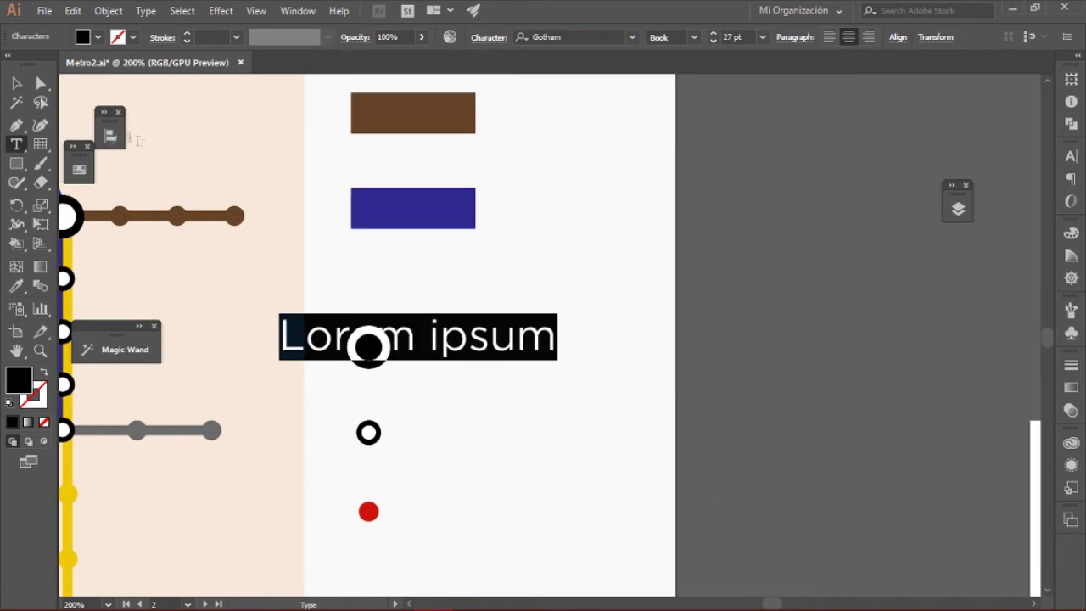
pyautogui.press('Escape')
pyautogui.press('Escape')
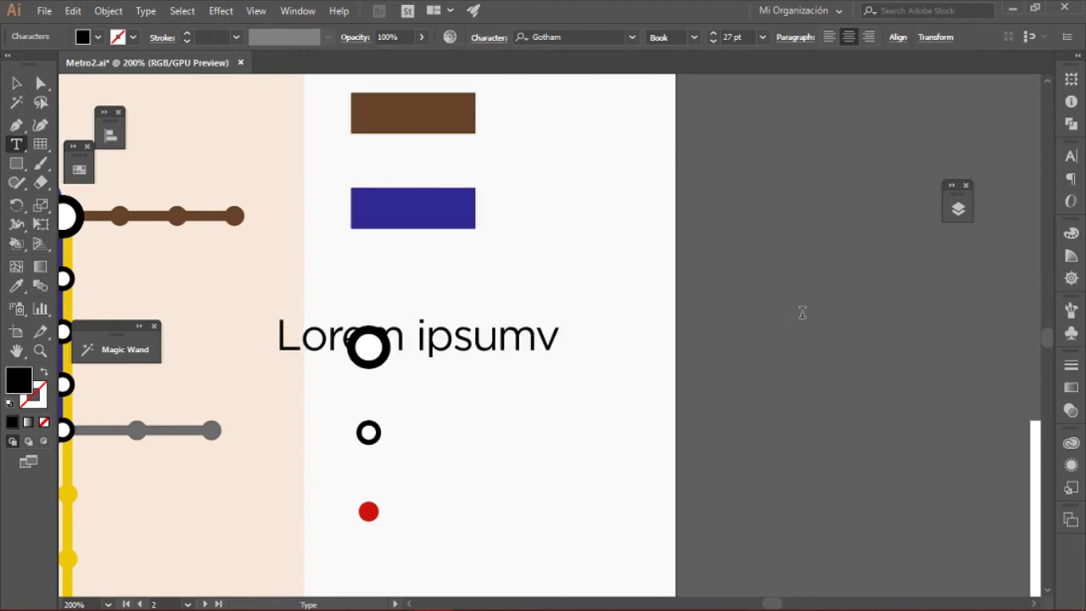
# Rename the label 'Estación Principal' and place it next to the big ring.
pyautogui.moveTo(509, 339); pyautogui.dragTo(614, 351)
pyautogui.doubleClick(526, 346)
pyautogui.hotkey('ctrl', 'a')
pyautogui.write('Es')
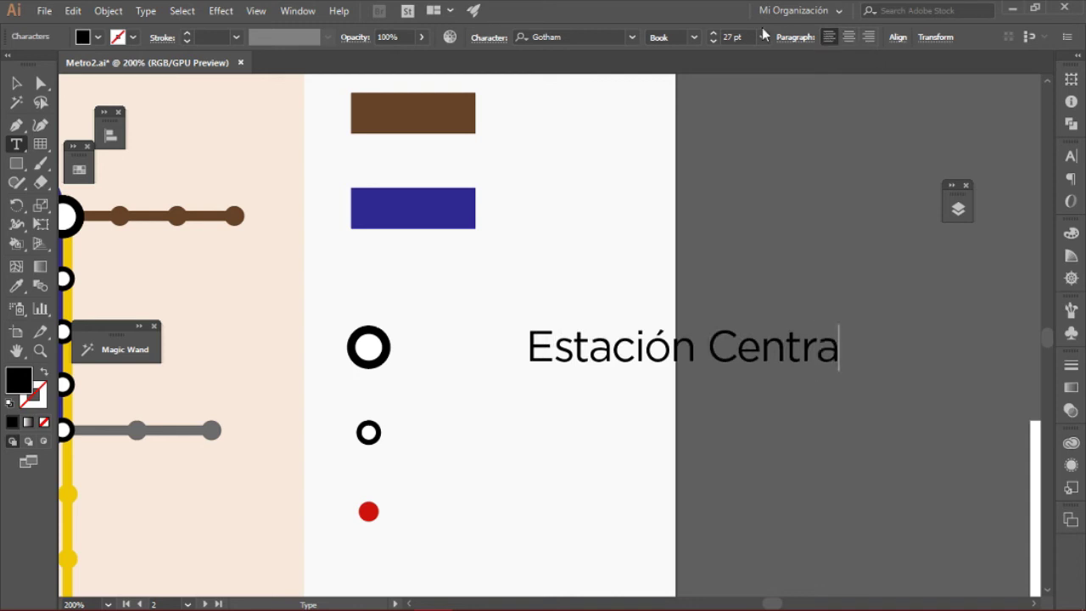
pyautogui.moveTo(573, 356); pyautogui.dragTo(442, 357)
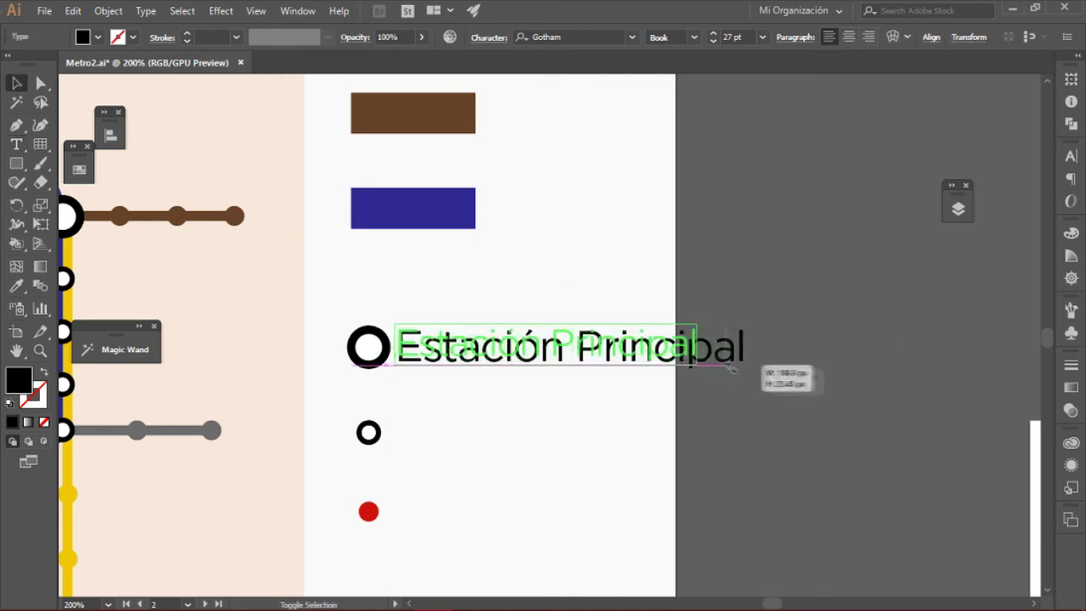
pyautogui.click(511, 356)
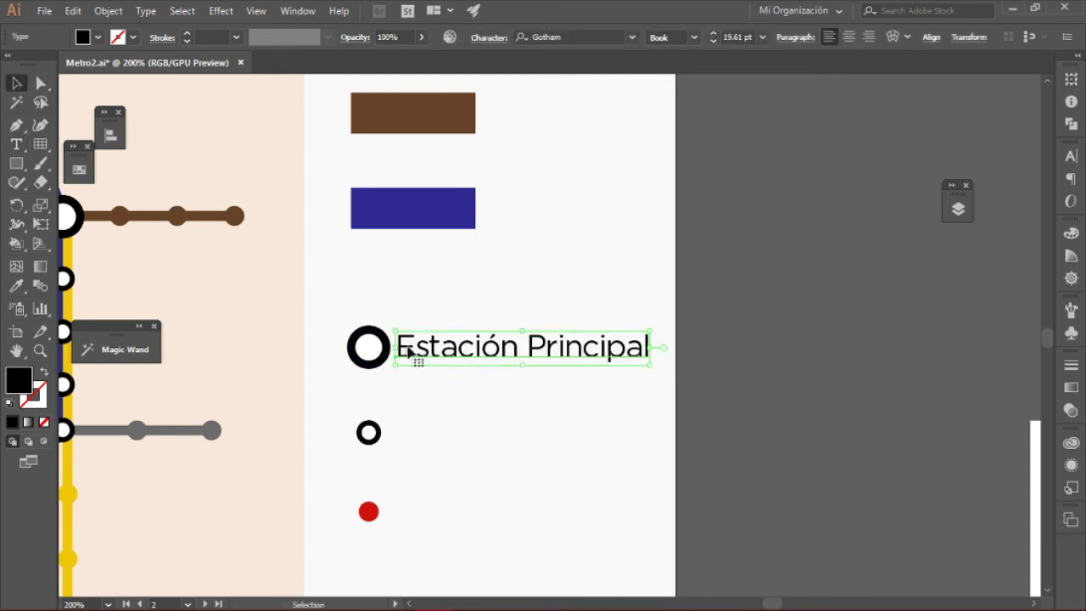
# Duplicate the label as a wrapped 'Estación de Intercambio' beside the small ring.
pyautogui.moveTo(409, 353); pyautogui.dragTo(409, 516)
pyautogui.doubleClick(593, 432)
pyautogui.write('de Intercambio')
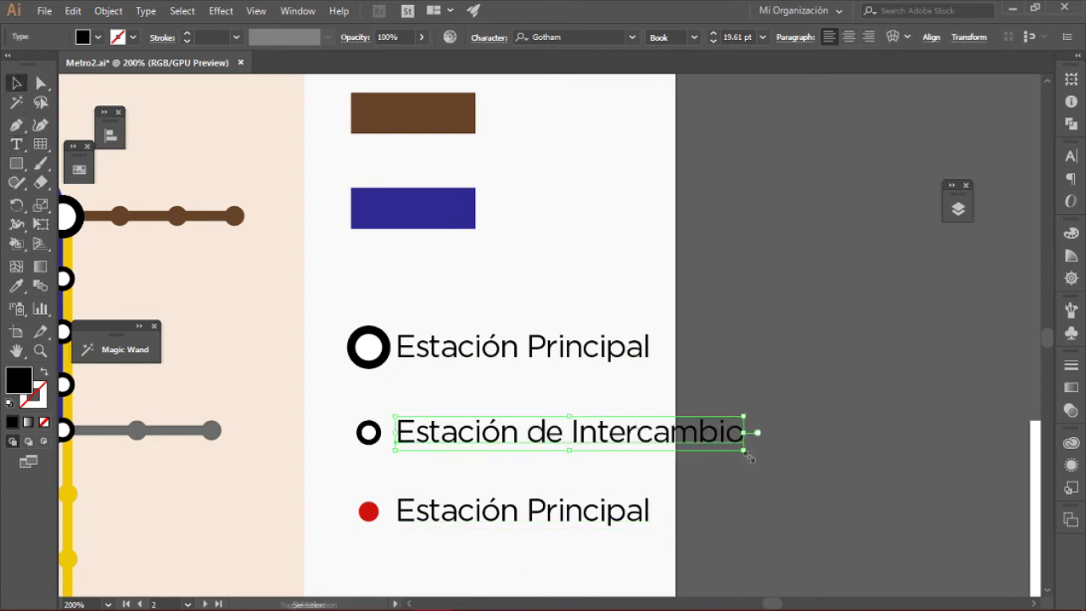
pyautogui.moveTo(750, 458); pyautogui.dragTo(704, 449)
pyautogui.press('t')
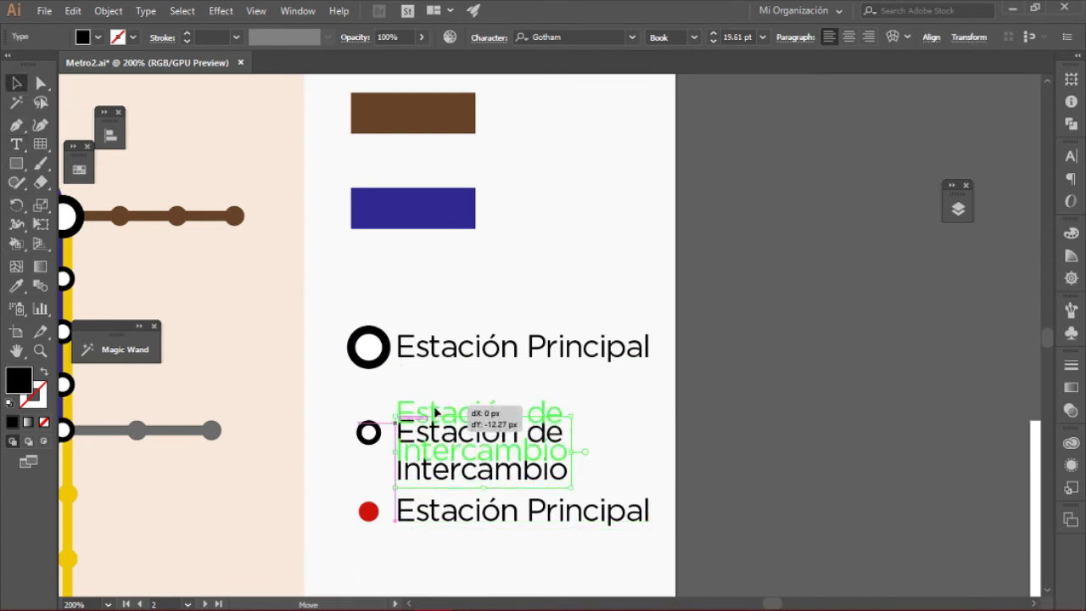
pyautogui.moveTo(434, 412); pyautogui.dragTo(435, 411)
pyautogui.scroll(-2, 424, 432)
pyautogui.click(351, 356)
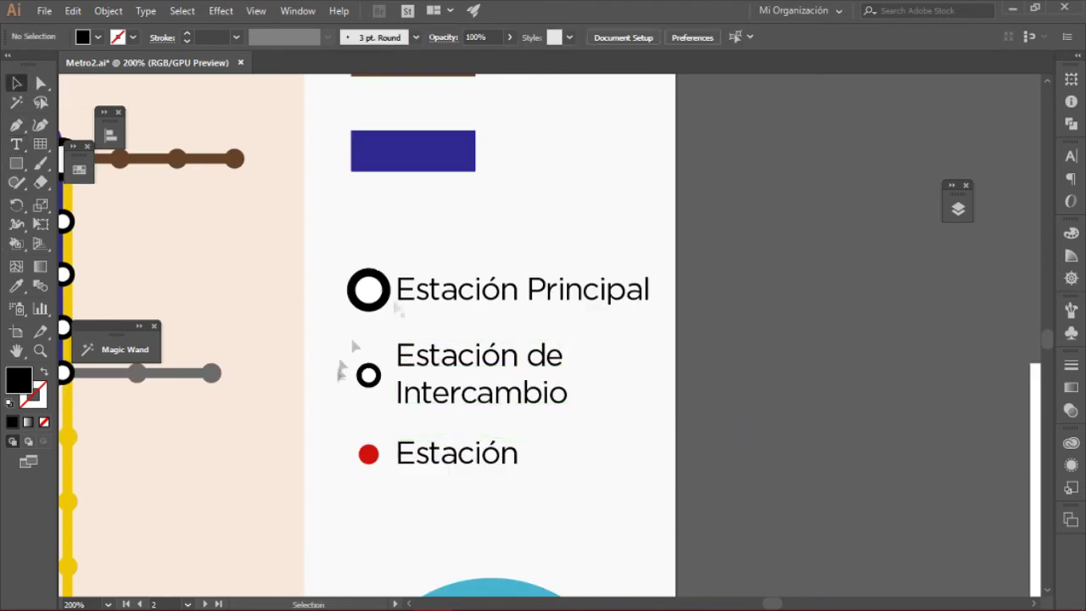
# Fit the whole map in view and save the document.
pyautogui.hotkey('ctrl', '0')
pyautogui.click(44, 10)
pyautogui.click(73, 138)
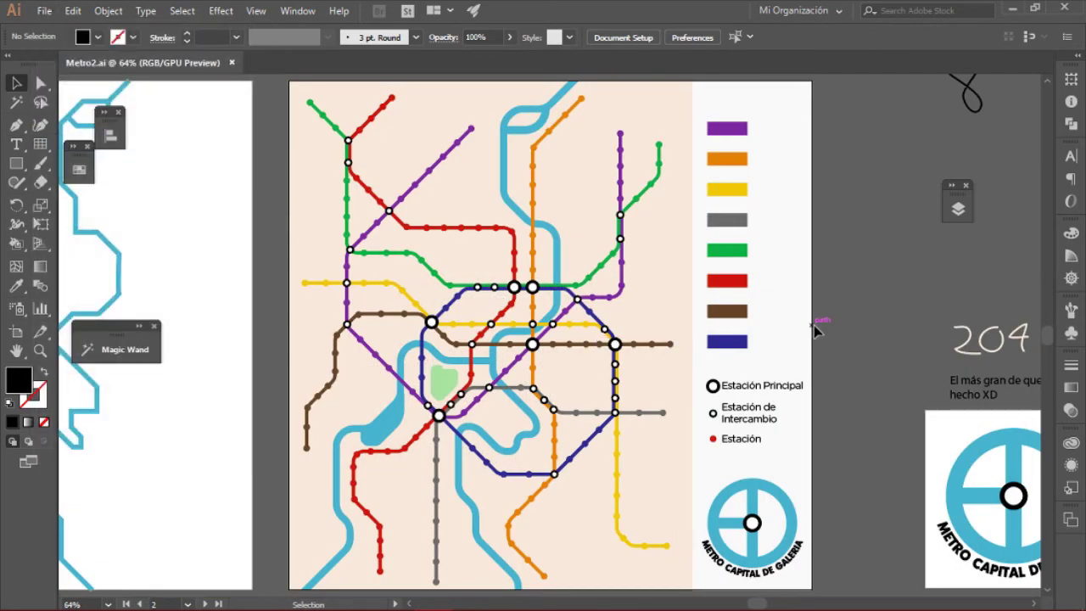
# Add a 'Central' text label beside the blue swatch.
pyautogui.scroll(3, 799, 369)
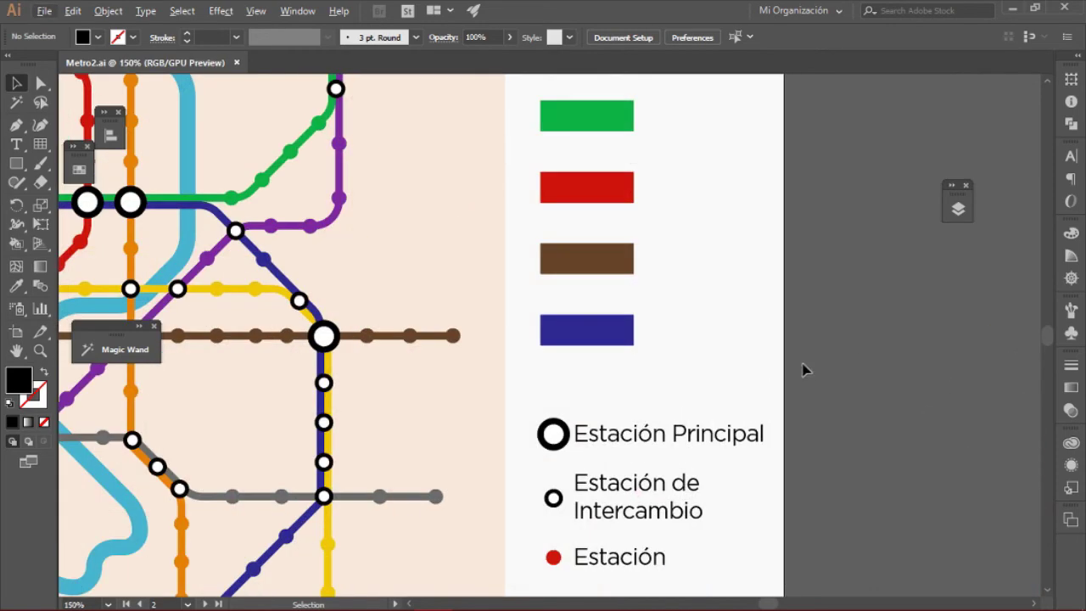
pyautogui.scroll(2, 800, 368)
pyautogui.scroll(-2, 789, 363)
pyautogui.scroll(-1, 789, 363)
pyautogui.press('t')
pyautogui.click(572, 500)
pyautogui.write('Centr')
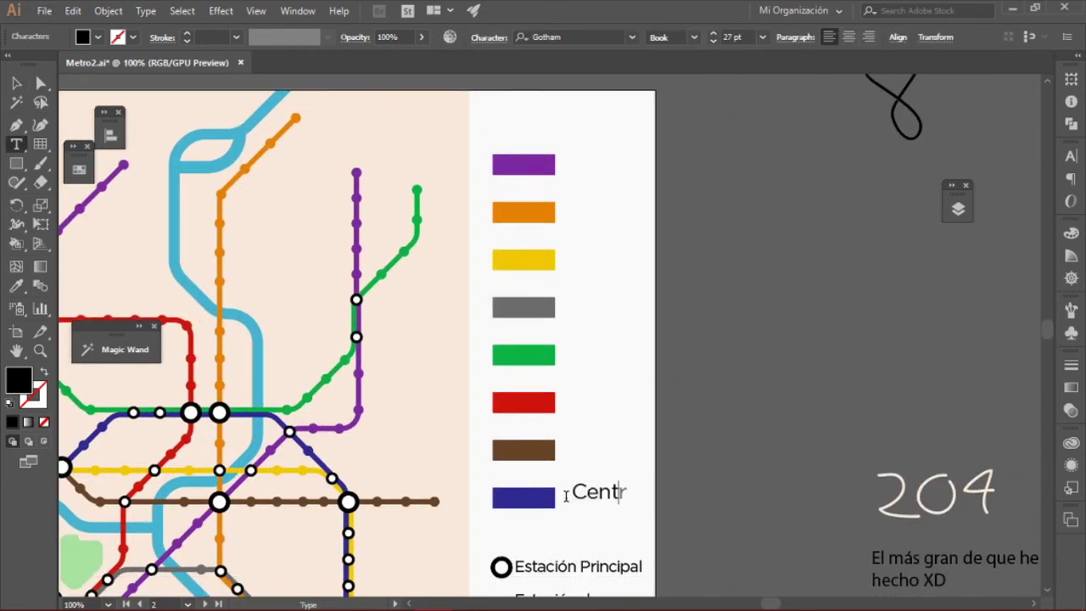
pyautogui.write('al')
pyautogui.click(15, 82)
# Copy the Central label up beside the brown, red and remaining swatches.
pyautogui.scroll(2, 593, 501)
pyautogui.click(594, 500)
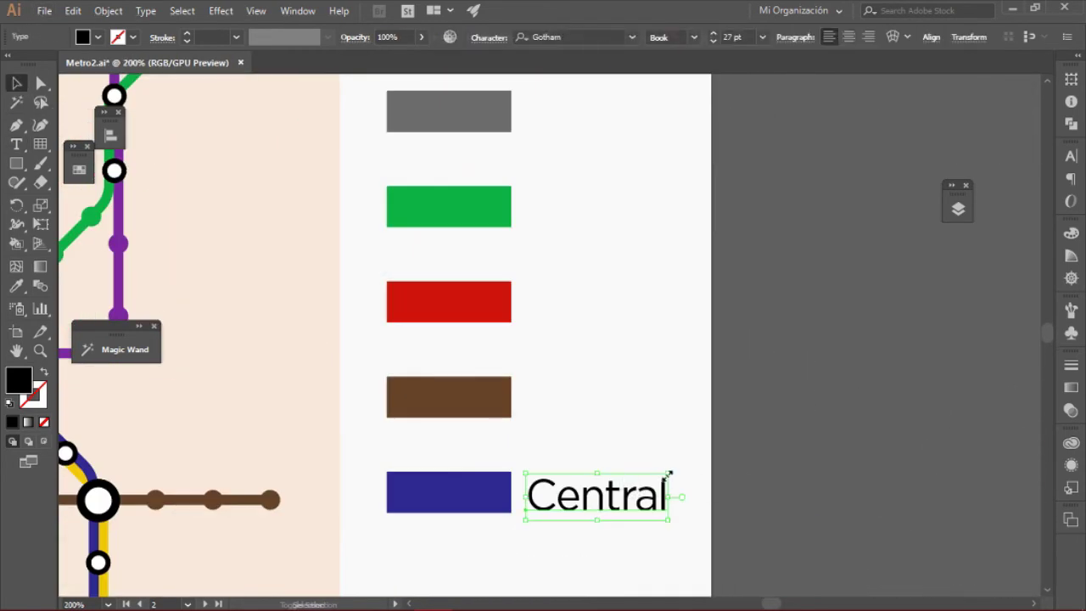
pyautogui.moveTo(611, 496)
pyautogui.mouseDown()
pyautogui.moveTo(611, 387)
pyautogui.moveTo(609, 399)
pyautogui.mouseUp()
pyautogui.hotkey('ctrl', 'd')
pyautogui.scroll(3, 593, 409)
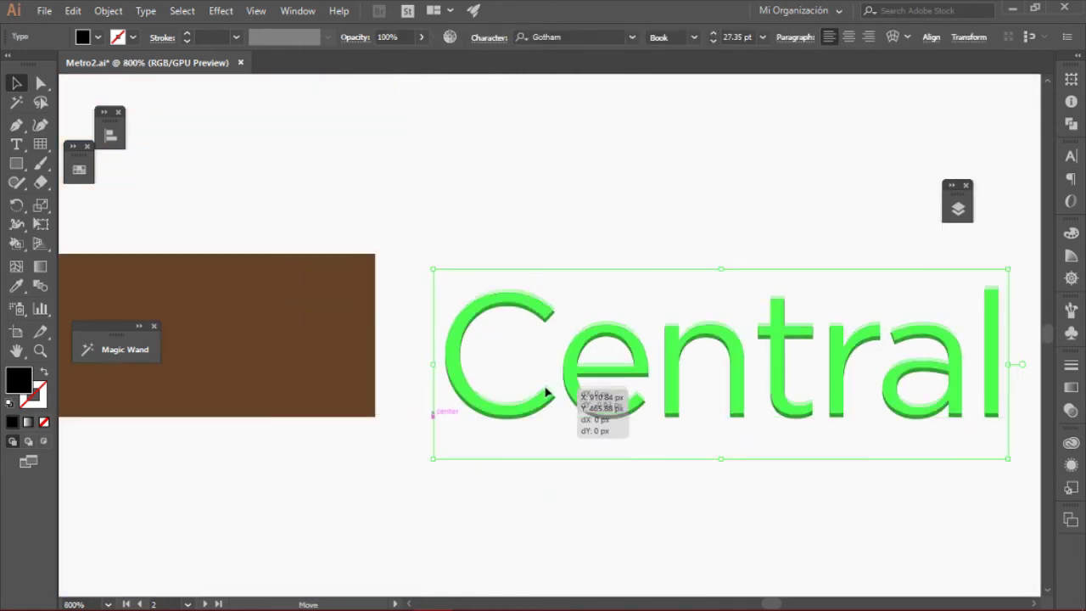
pyautogui.scroll(-3, 594, 410)
pyautogui.moveTo(594, 410); pyautogui.dragTo(503, 247)
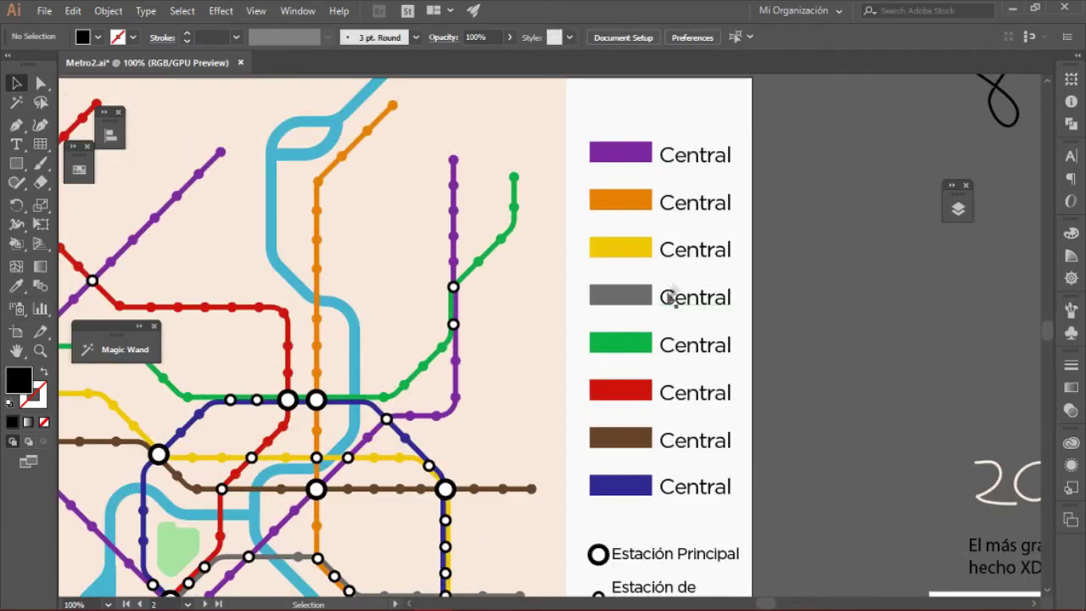
# Rename the grey swatch's label to 'Sur' and begin editing the orange swatch's label.
pyautogui.doubleClick(673, 296)
pyautogui.write('Sur')
pyautogui.press('Escape')
pyautogui.hotkey('ctrl', '-')
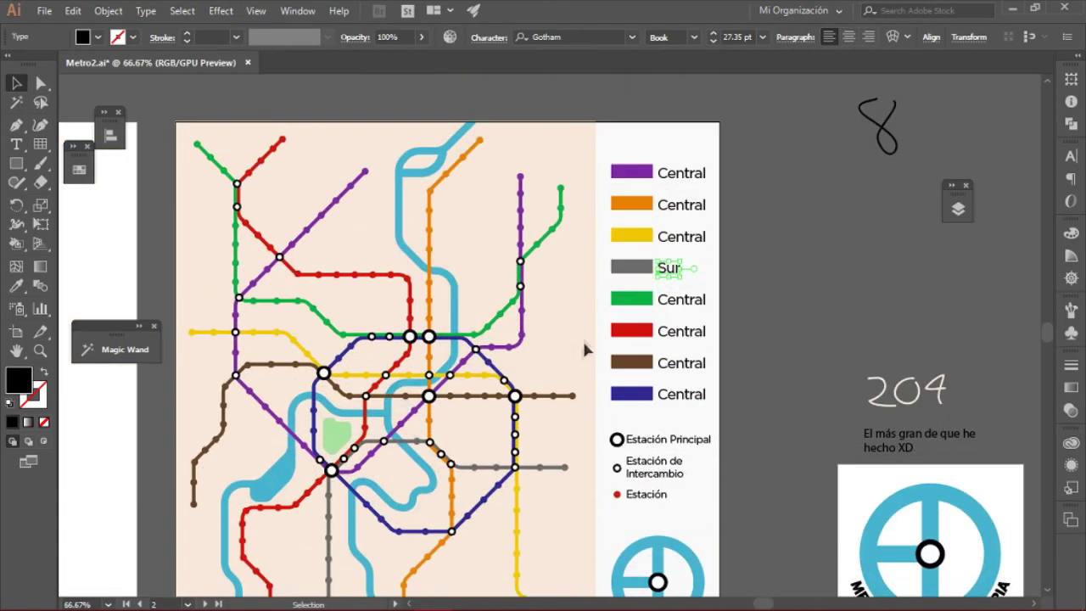
pyautogui.doubleClick(662, 204)
pyautogui.write('Río Galería')
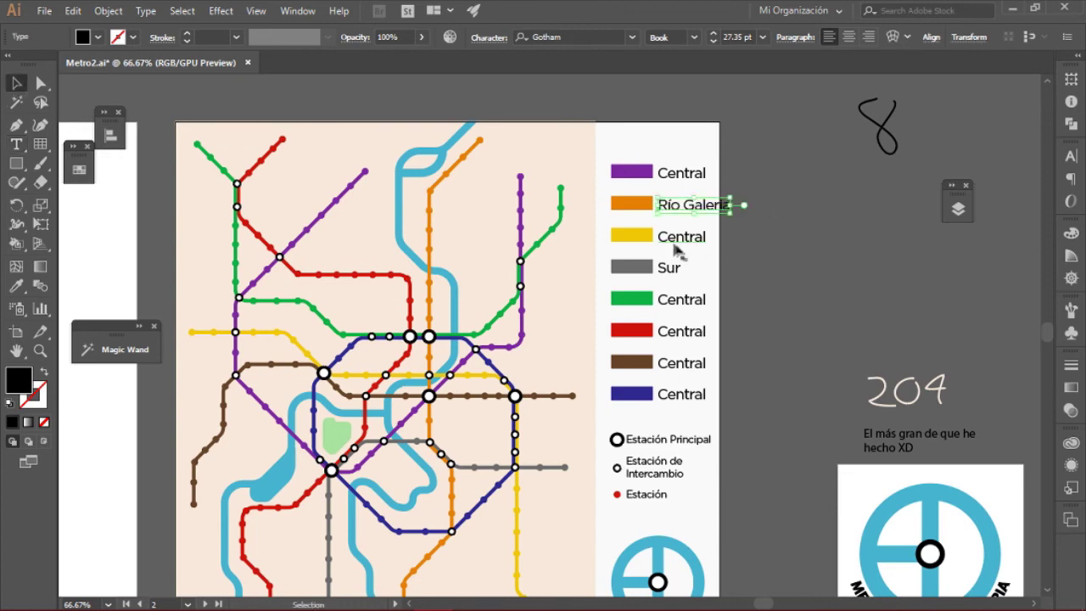
pyautogui.scroll(-1, 736, 231)
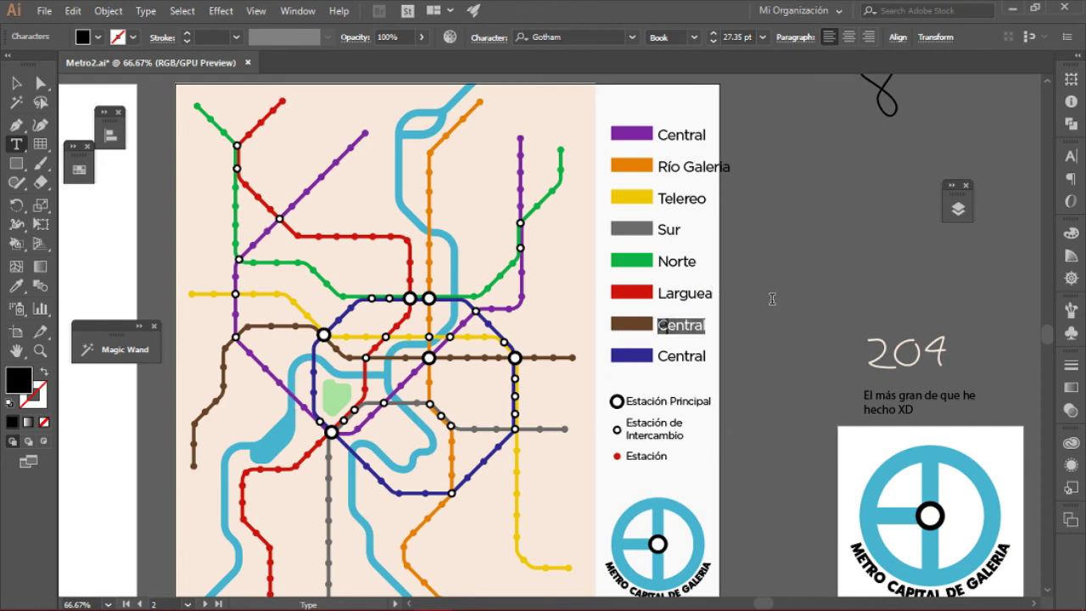
# Widen the artboard slightly to the right.
pyautogui.hotkey('shift', 'o')
pyautogui.moveTo(719, 356); pyautogui.dragTo(750, 356)
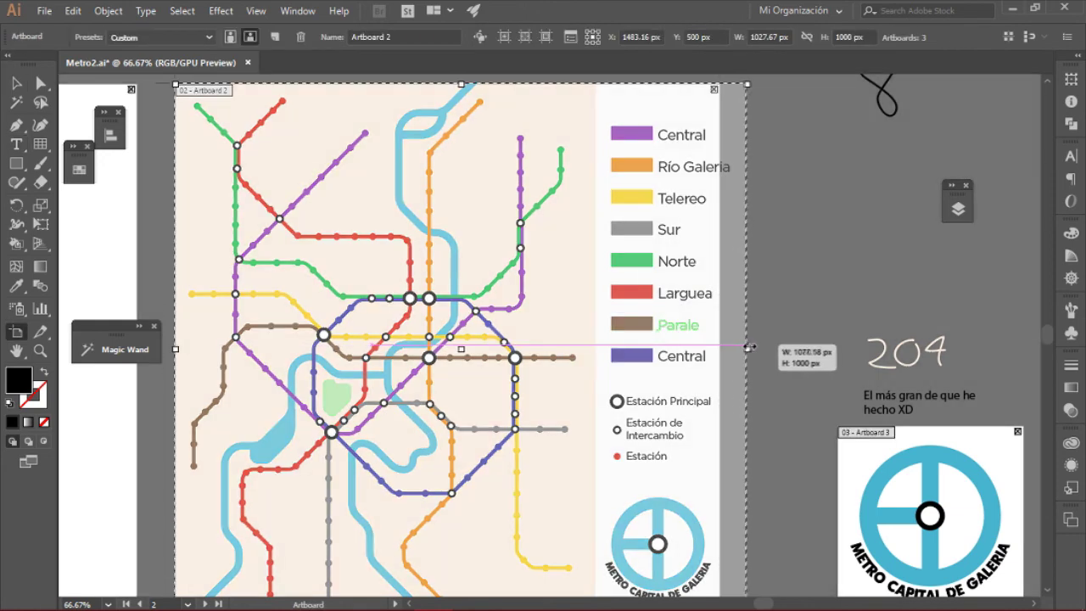
pyautogui.press('Escape')
pyautogui.click(107, 11)
pyautogui.click(957, 208)
pyautogui.click(670, 127)
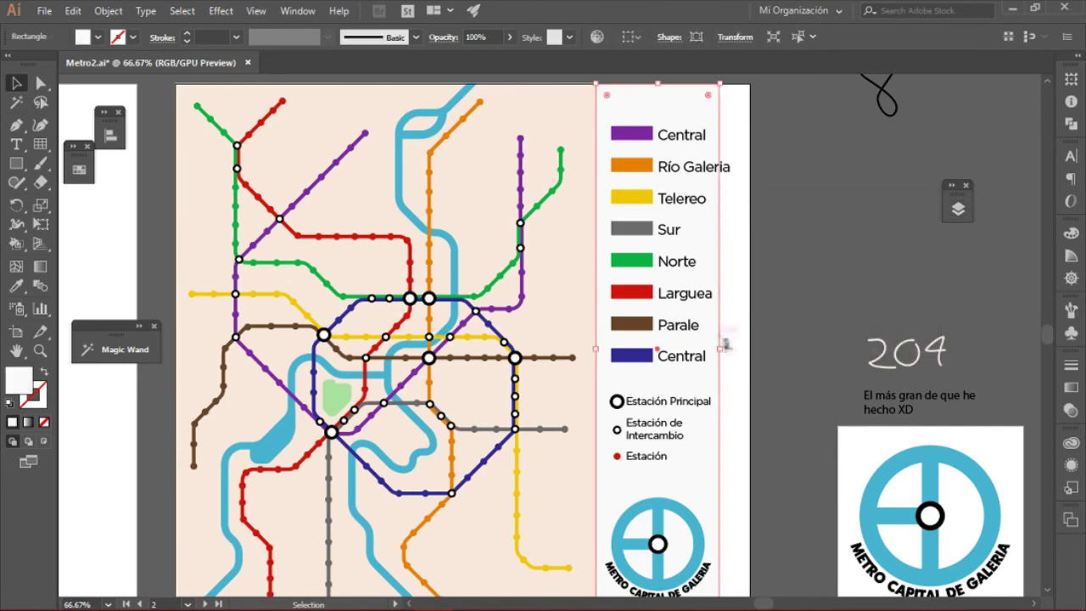
pyautogui.hotkey('ctrl', '2')
# Enlarge Estación Principal and put Estación de Intercambio on one line beside its marker.
pyautogui.click(657, 400)
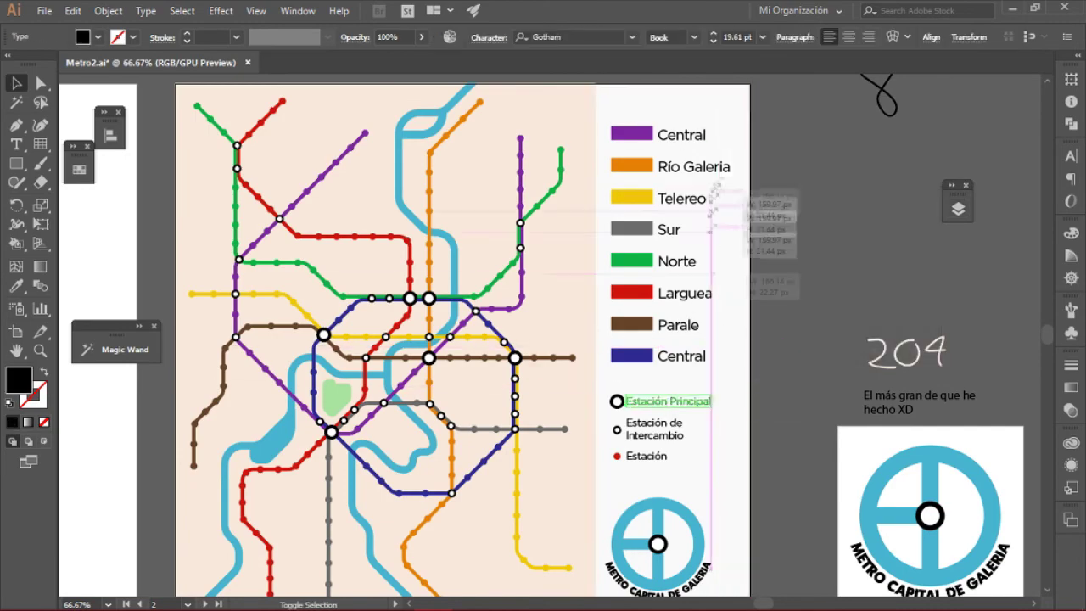
pyautogui.moveTo(712, 408)
pyautogui.mouseDown()
pyautogui.moveTo(728, 409)
pyautogui.moveTo(692, 419)
pyautogui.mouseUp()
pyautogui.click(670, 429)
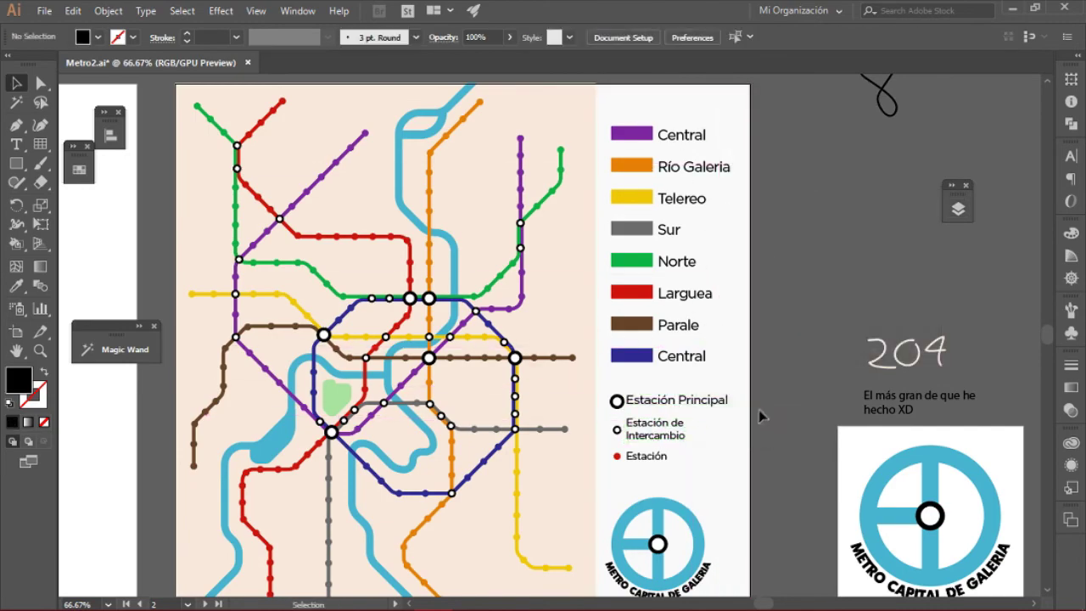
pyautogui.hotkey('ctrl', '+')
pyautogui.hotkey('ctrl', '+')
pyautogui.hotkey('ctrl', '+')
pyautogui.write('t')
pyautogui.write('I')
pyautogui.press('Escape')
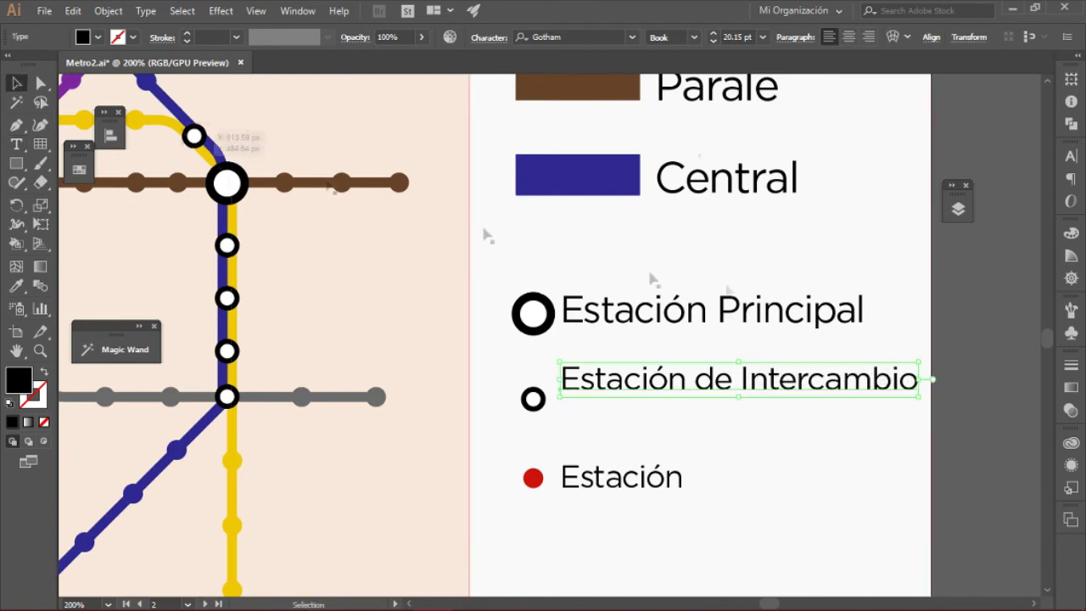
pyautogui.moveTo(718, 378); pyautogui.dragTo(717, 398)
# Match Estación's size, place it by the red dot, and left-align all three key texts.
pyautogui.click(632, 475)
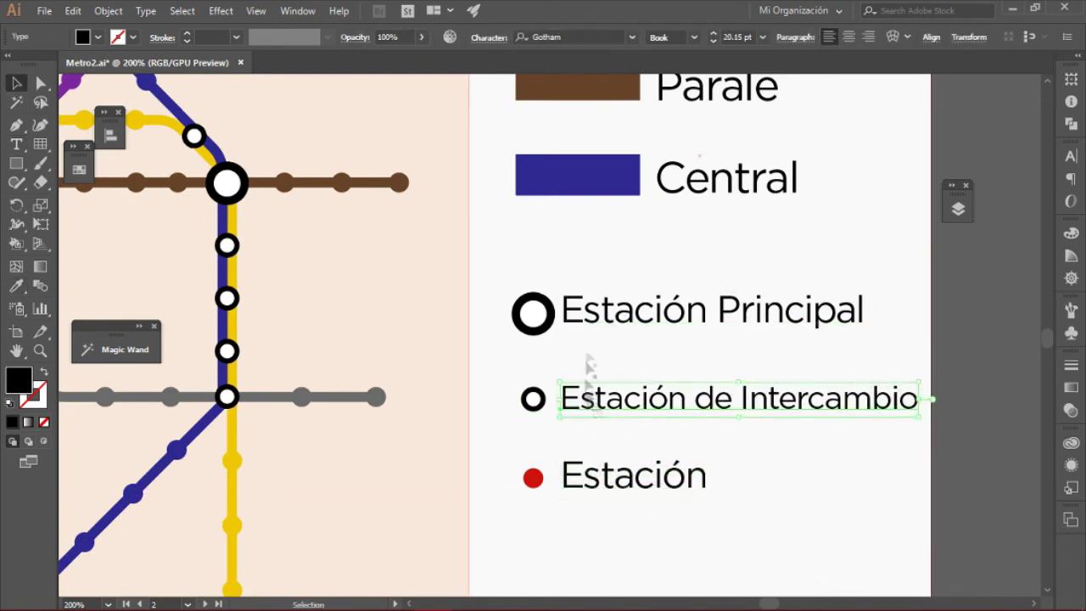
pyautogui.press('i')
pyautogui.click(899, 392)
pyautogui.press('v')
pyautogui.moveTo(606, 479); pyautogui.dragTo(604, 479)
pyautogui.moveTo(551, 288); pyautogui.dragTo(930, 500)
pyautogui.hotkey('shift', 'F7')
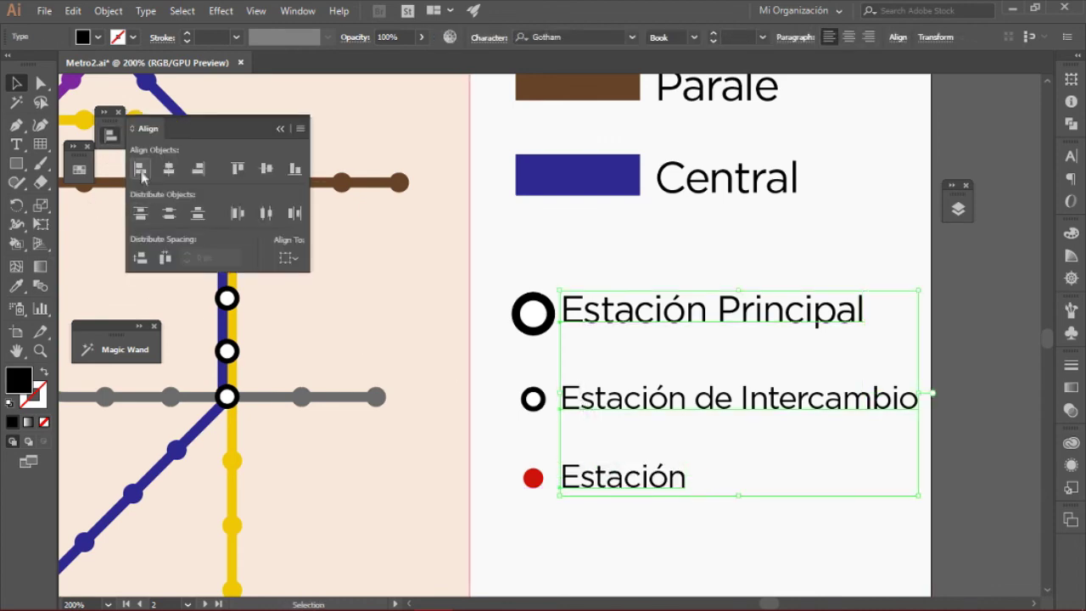
pyautogui.click(932, 327)
pyautogui.hotkey('ctrl', '0')
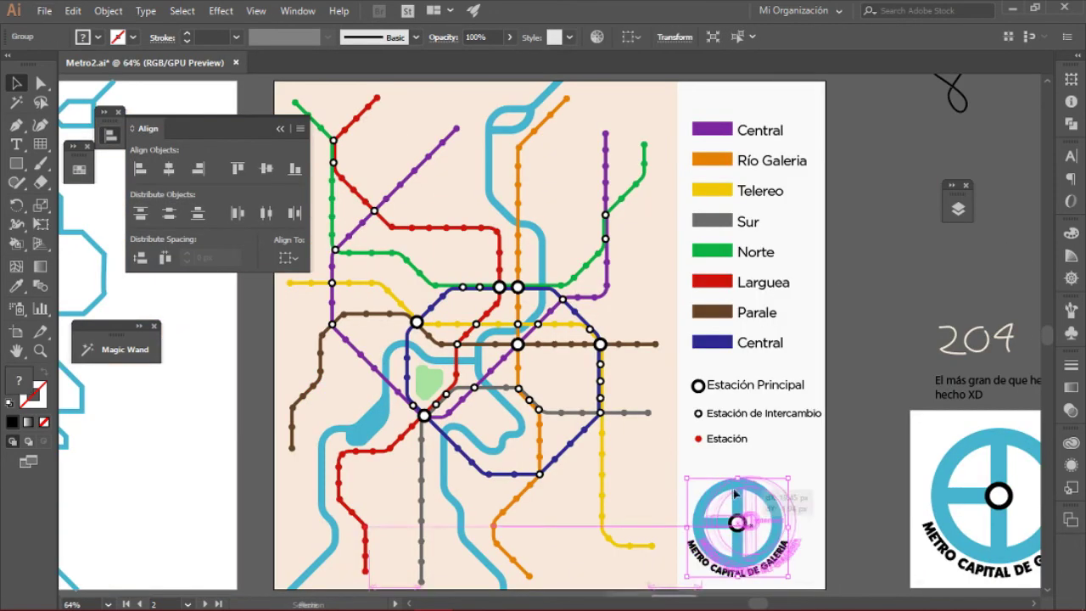
# Draw a square around the METRO CAPITAL DE GALERIA logo in the legend strip.
pyautogui.click(751, 518)
pyautogui.click(848, 449)
pyautogui.click(750, 517)
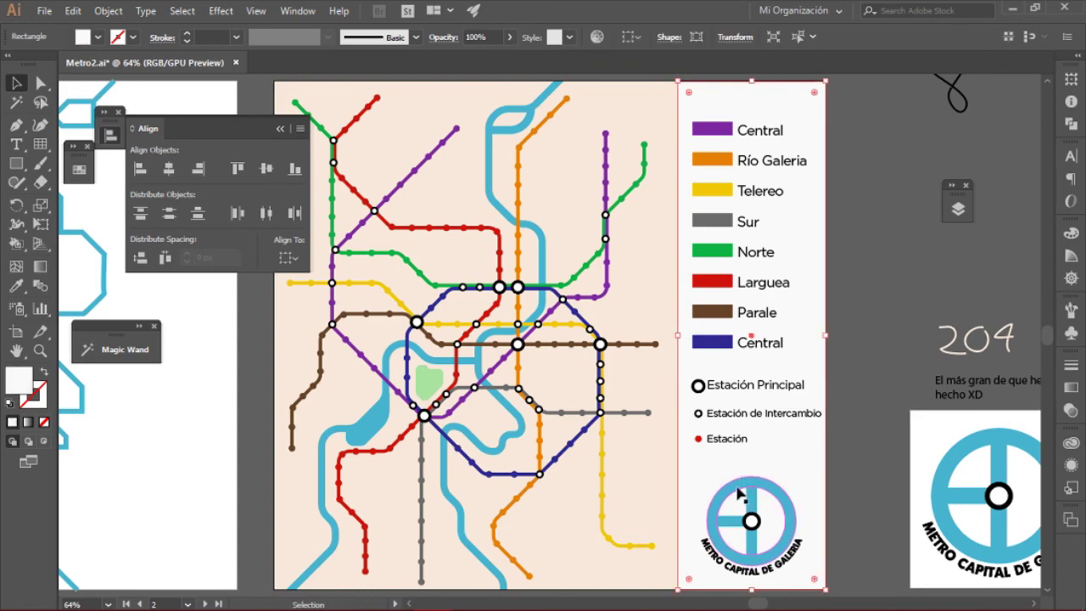
pyautogui.click(848, 450)
pyautogui.scroll(-2, 475, 339)
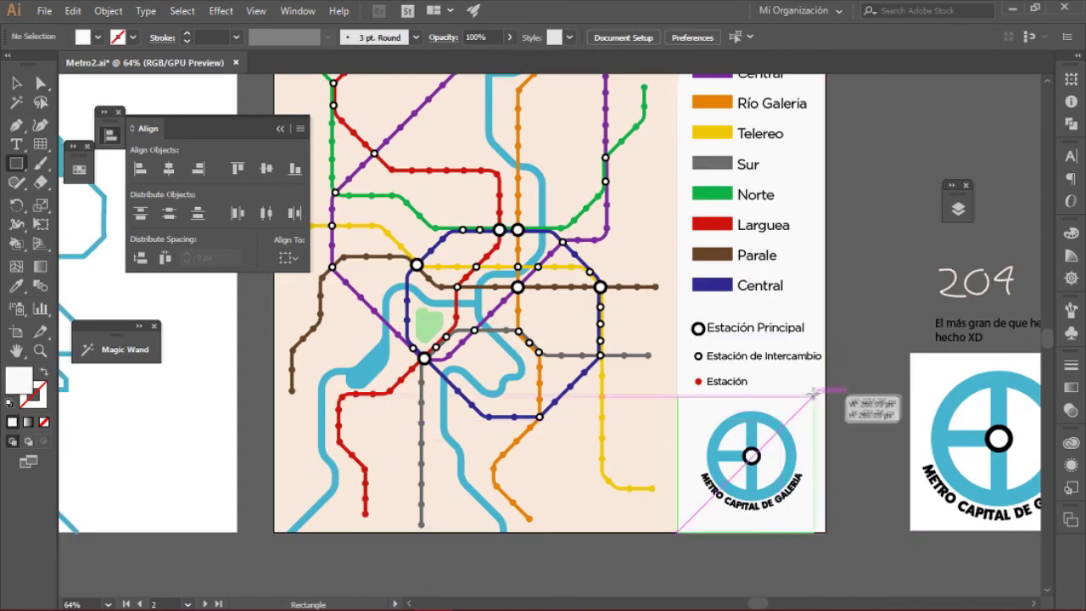
pyautogui.moveTo(827, 384); pyautogui.dragTo(827, 384)
pyautogui.press('v')
# Check the station-key group's alignment, then fit the whole artboard in view.
pyautogui.hotkey('ctrl', '+')
pyautogui.hotkey('ctrl', '+')
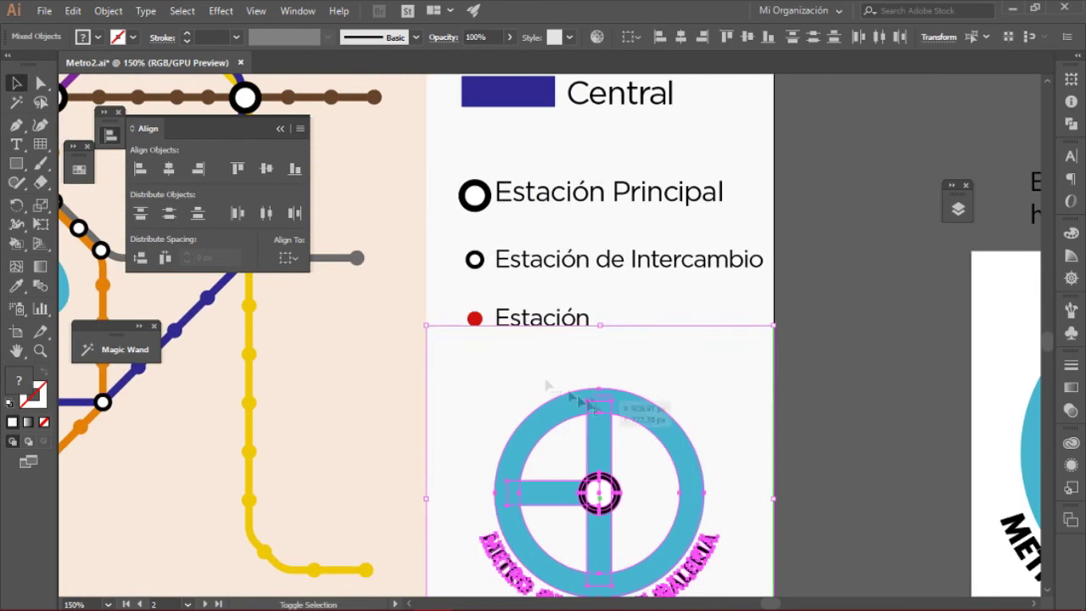
pyautogui.scroll(2, 479, 273)
pyautogui.click(474, 251)
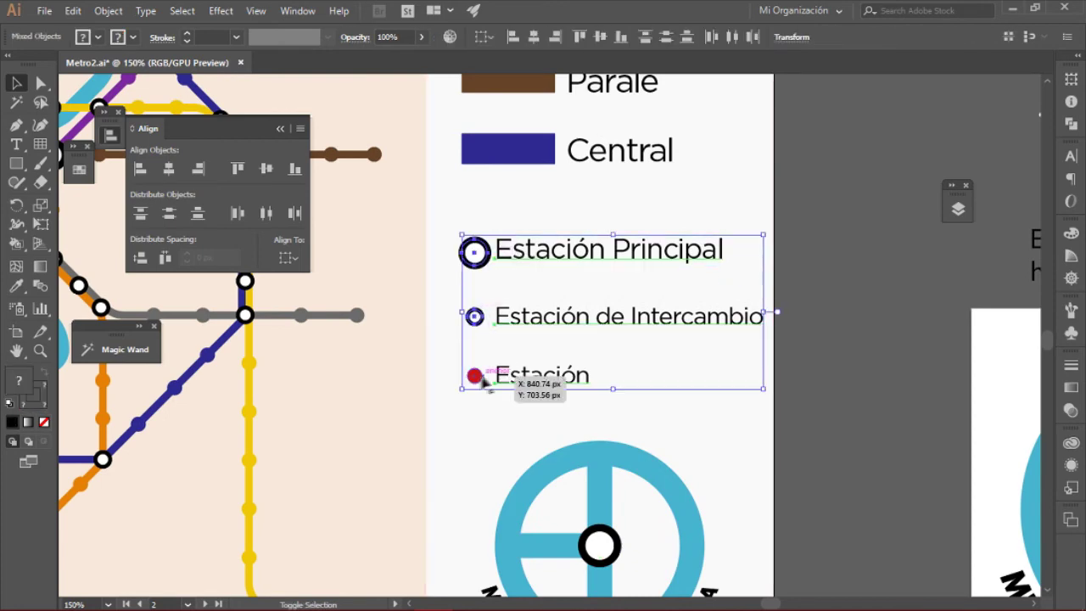
pyautogui.scroll(-4, 814, 305)
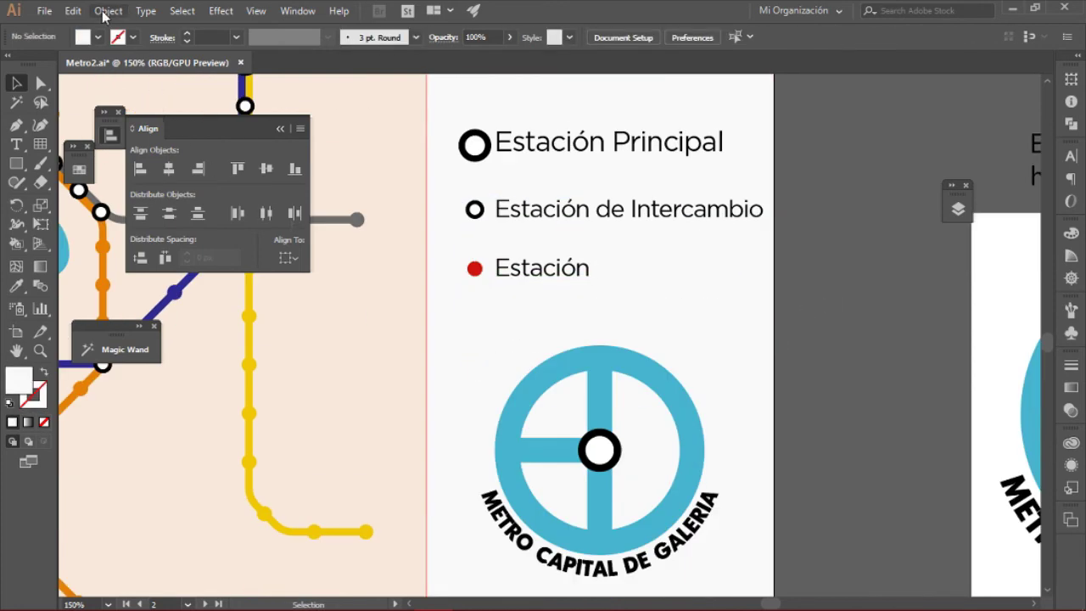
pyautogui.click(957, 208)
pyautogui.hotkey('ctrl', '0')
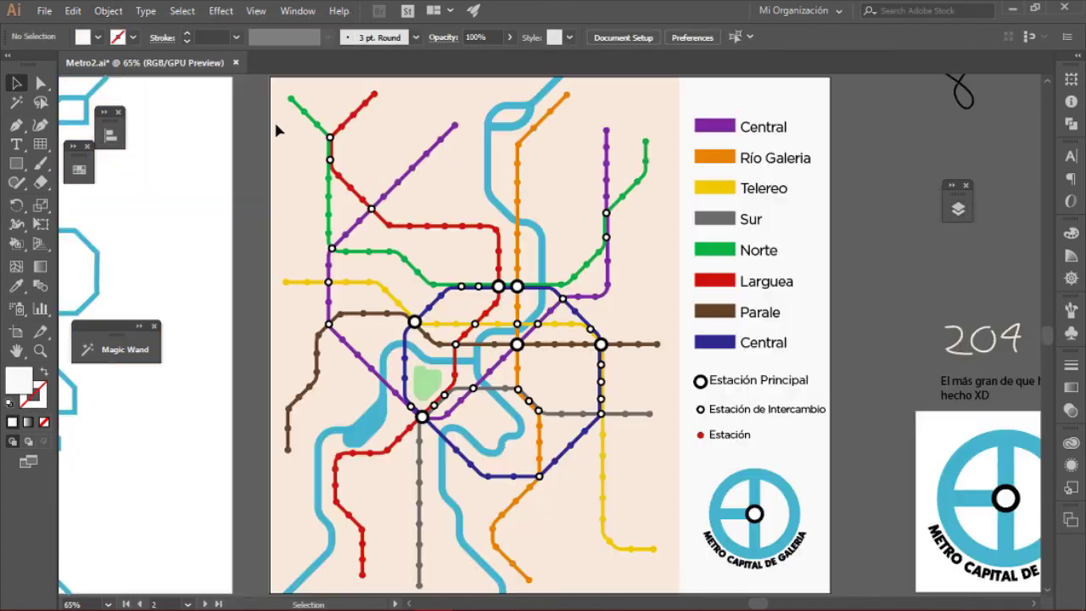